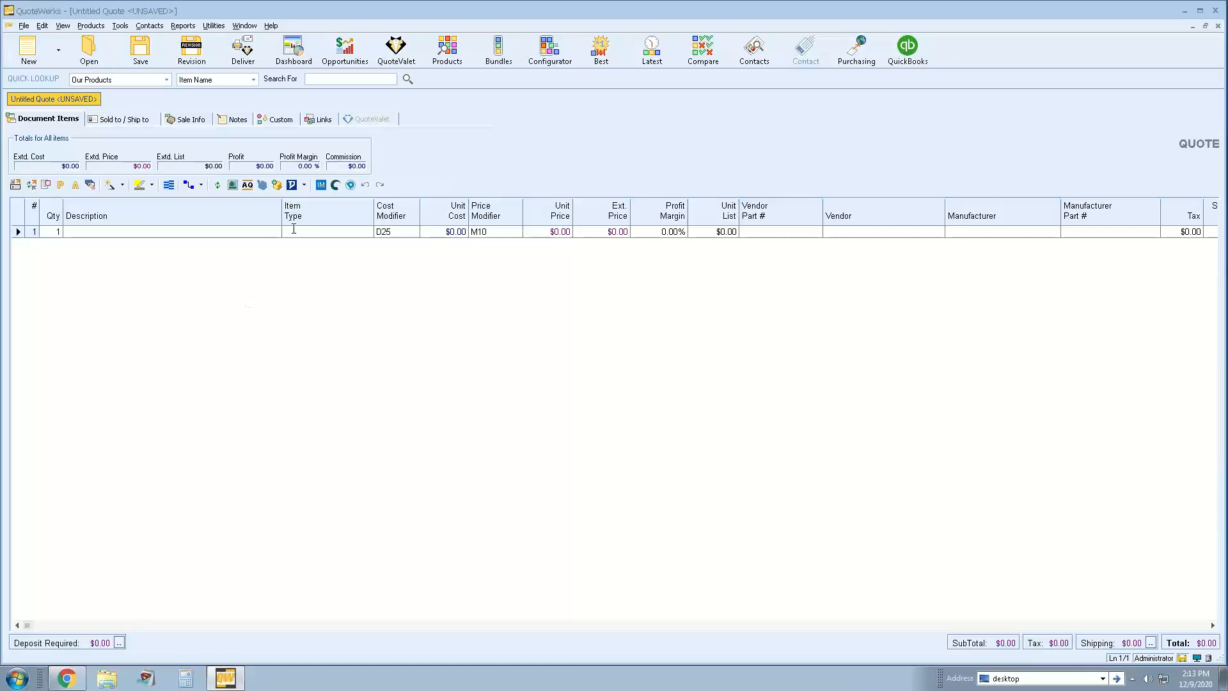
Step: Enable individual Resource security in the program's security options and save the setting
{"action": "left_click", "coordinate": [119, 26]}
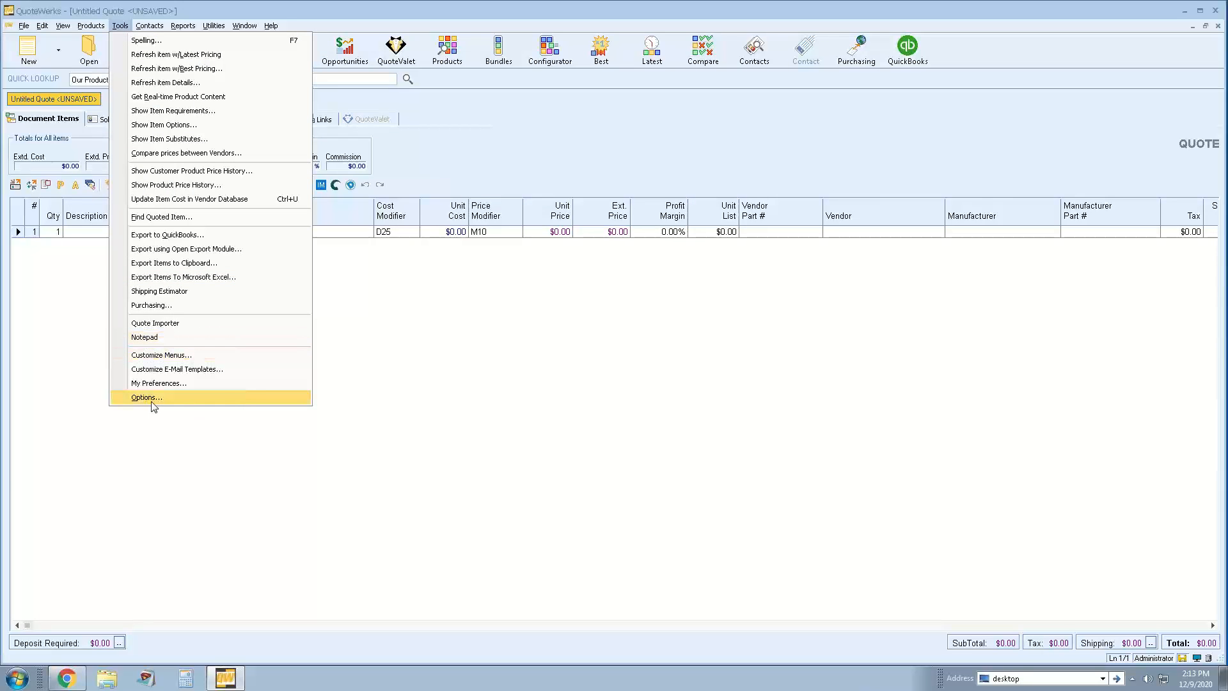
{"action": "left_click", "coordinate": [225, 401]}
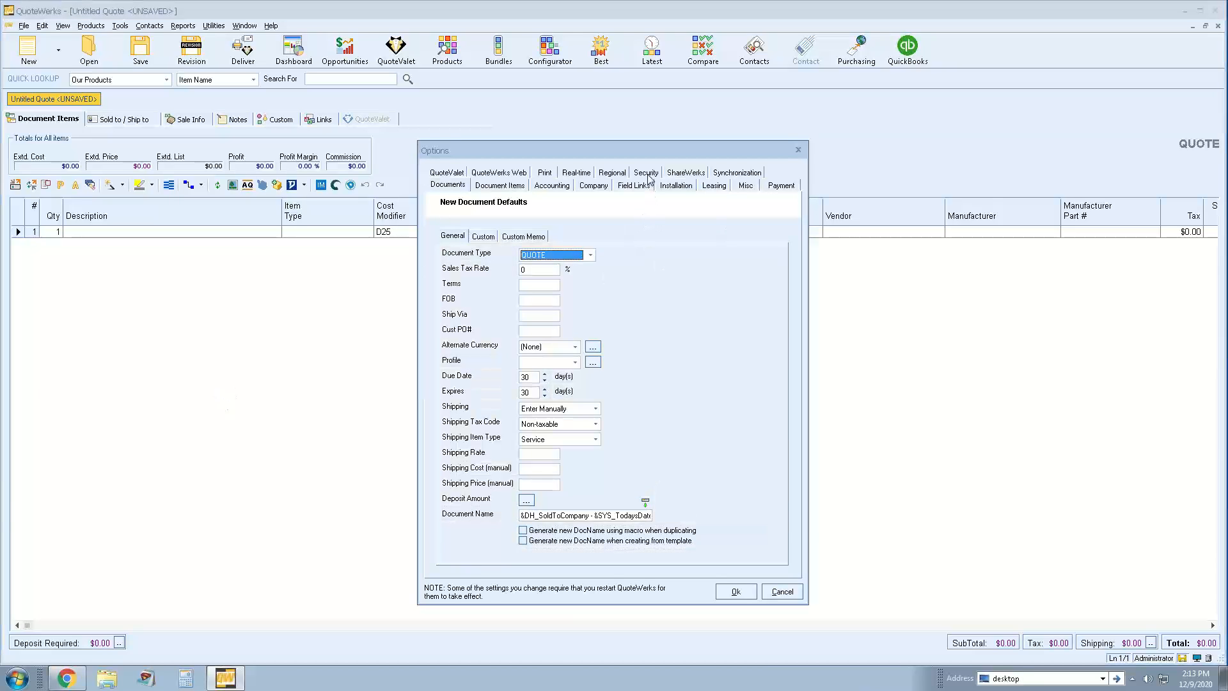
{"action": "left_click", "coordinate": [646, 174]}
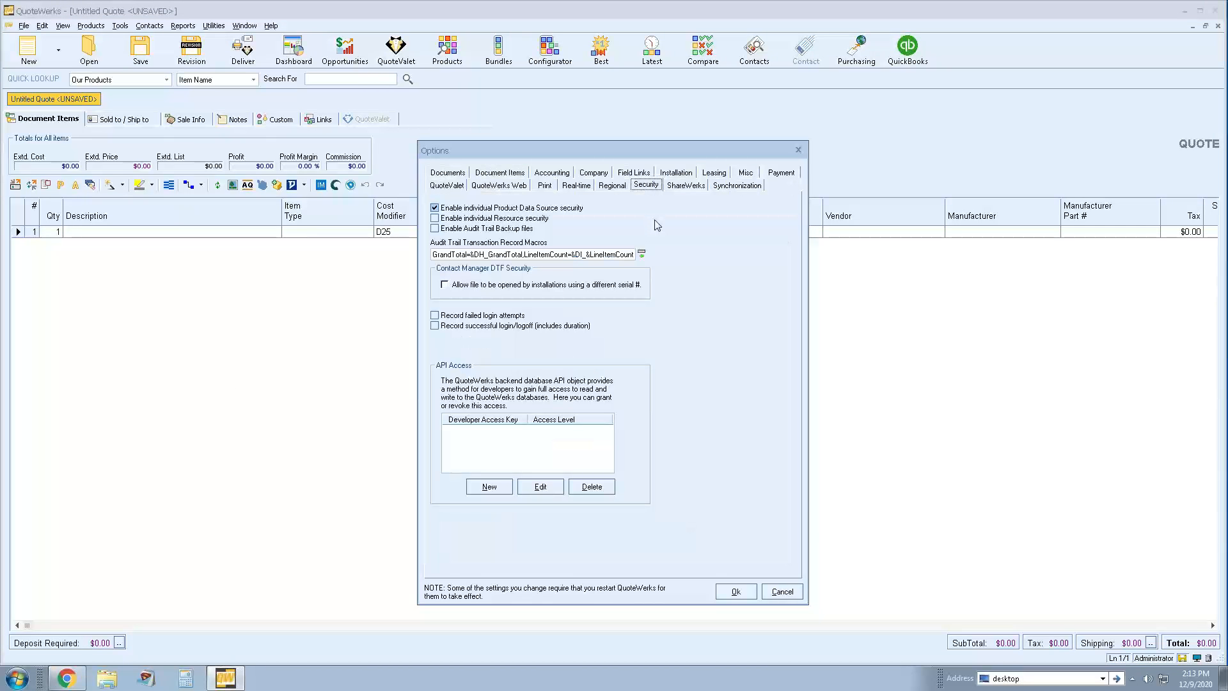
{"action": "left_click", "coordinate": [435, 219]}
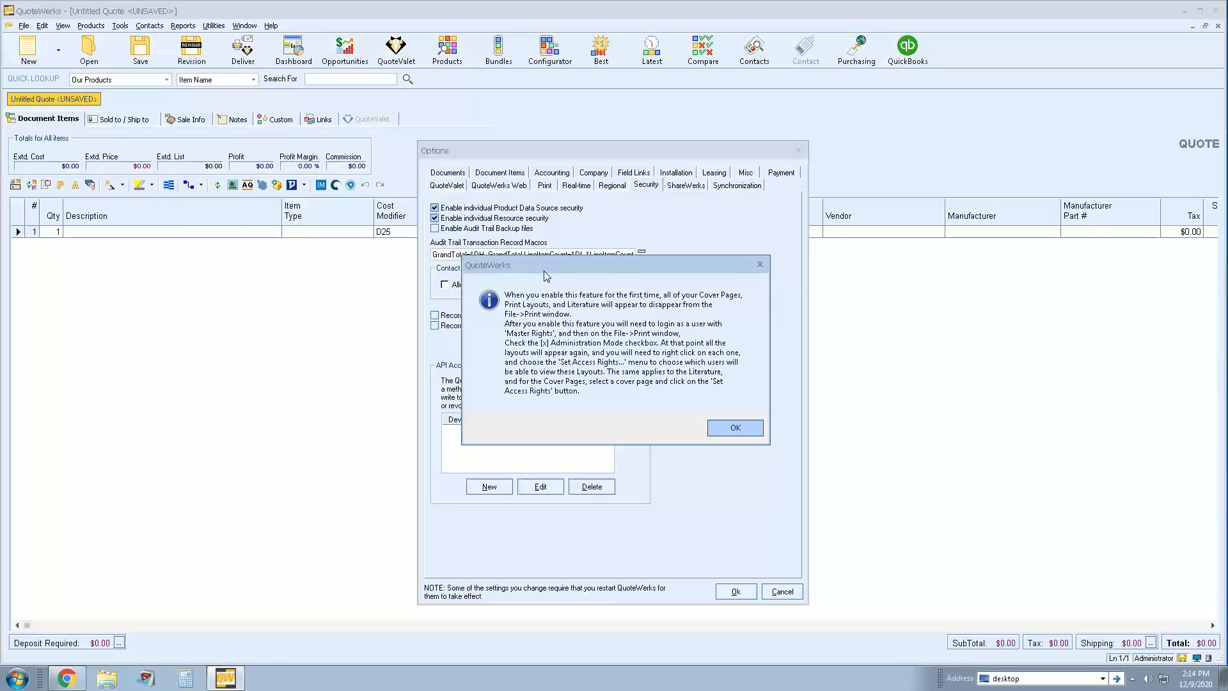
{"action": "left_click", "coordinate": [729, 429]}
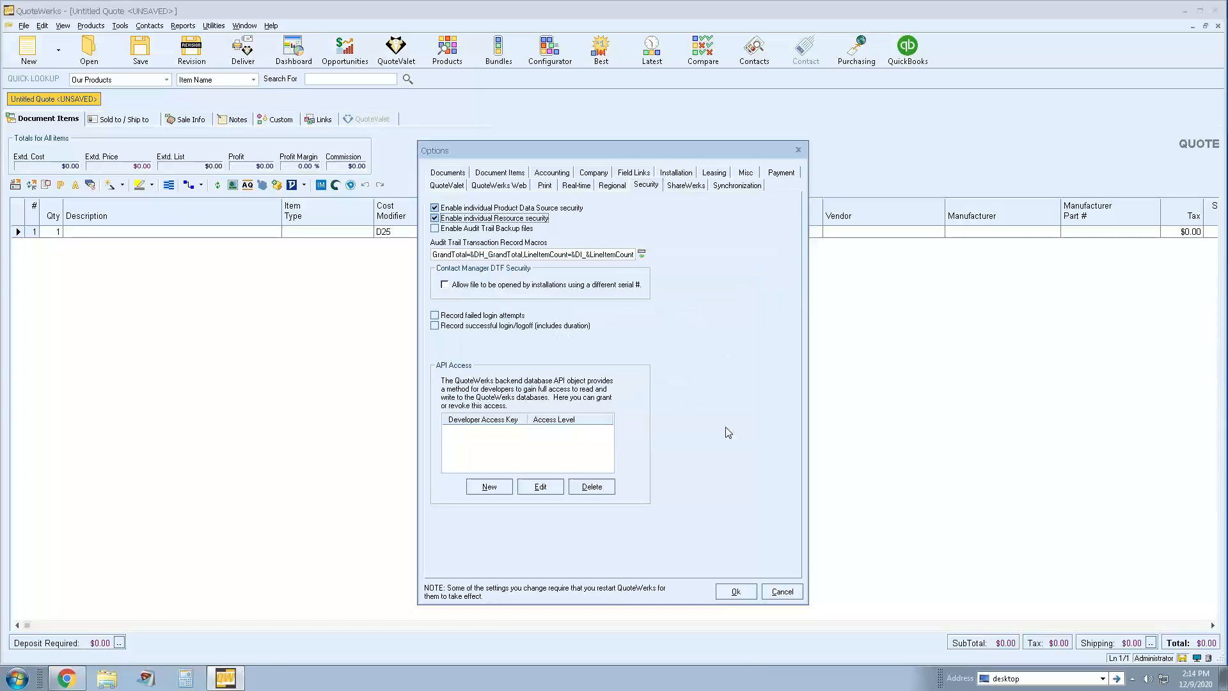
{"action": "left_click", "coordinate": [732, 592]}
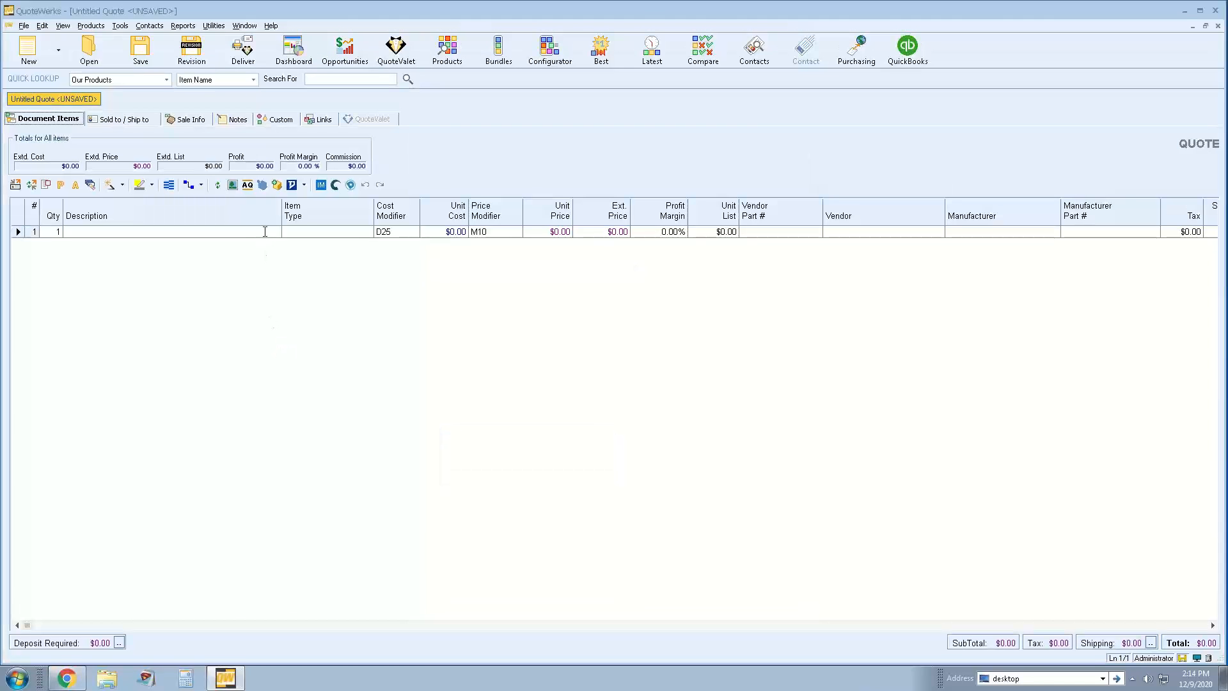
Step: Open the quote's delivery window and check which cover pages, literature and print layouts are available
{"action": "left_click", "coordinate": [243, 51]}
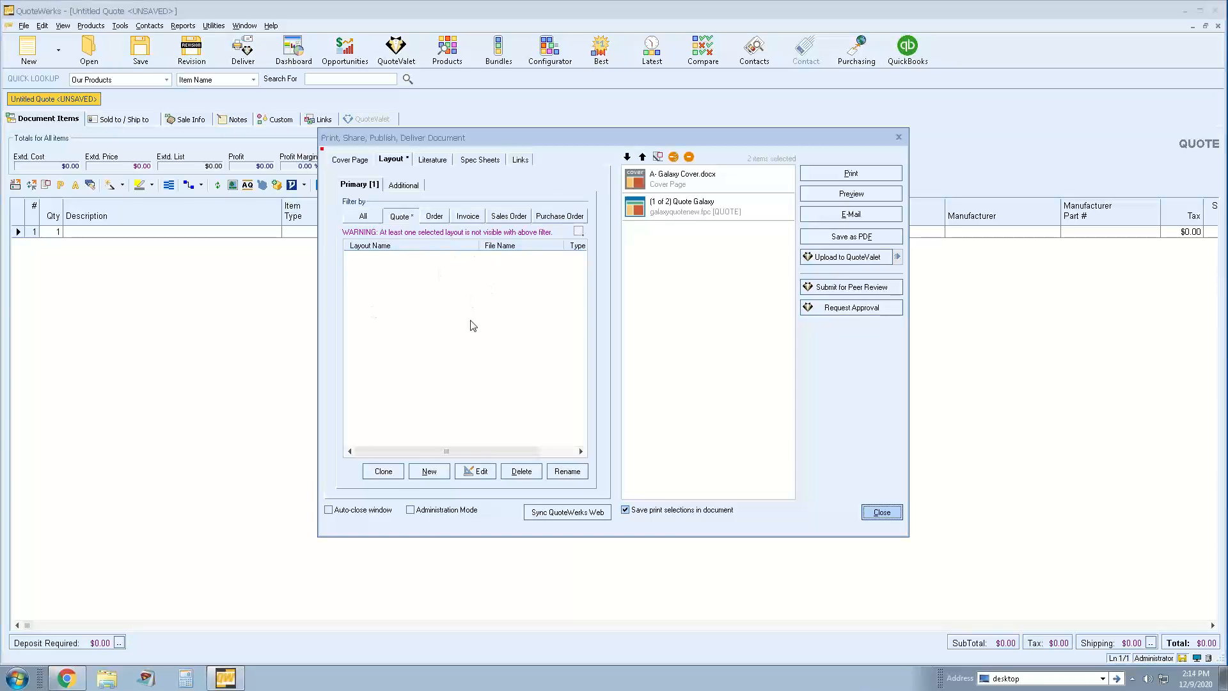
{"action": "left_click", "coordinate": [353, 159]}
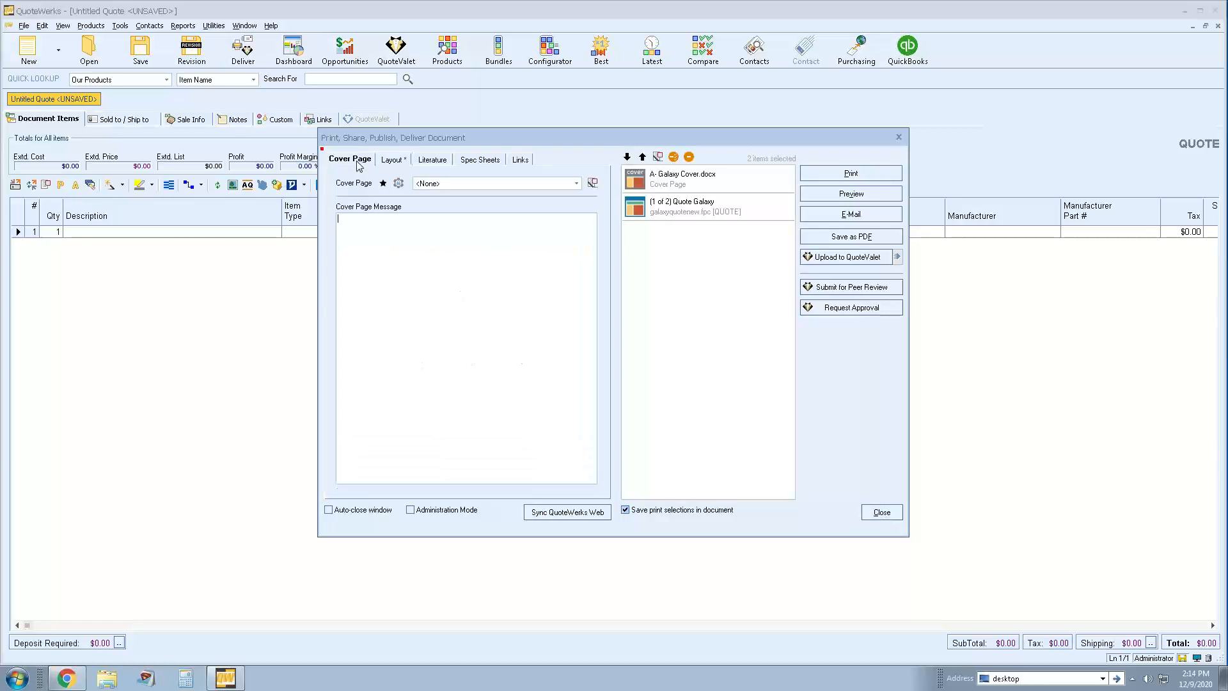
{"action": "left_click", "coordinate": [431, 161]}
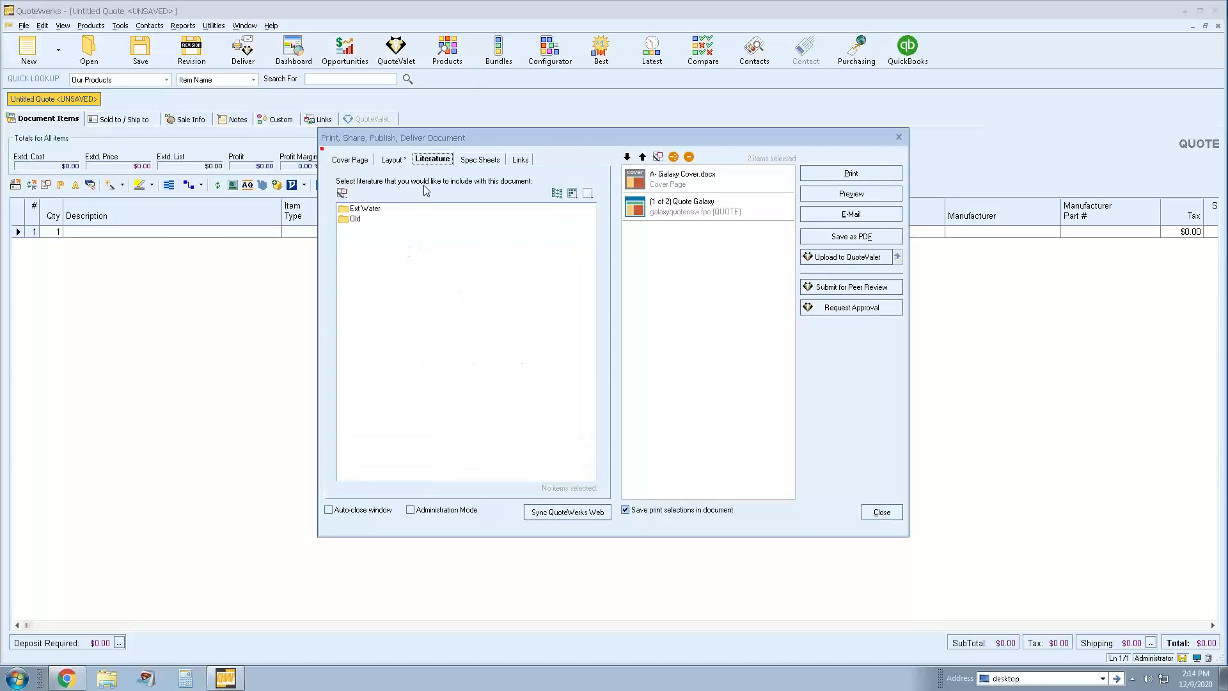
{"action": "left_click", "coordinate": [393, 160]}
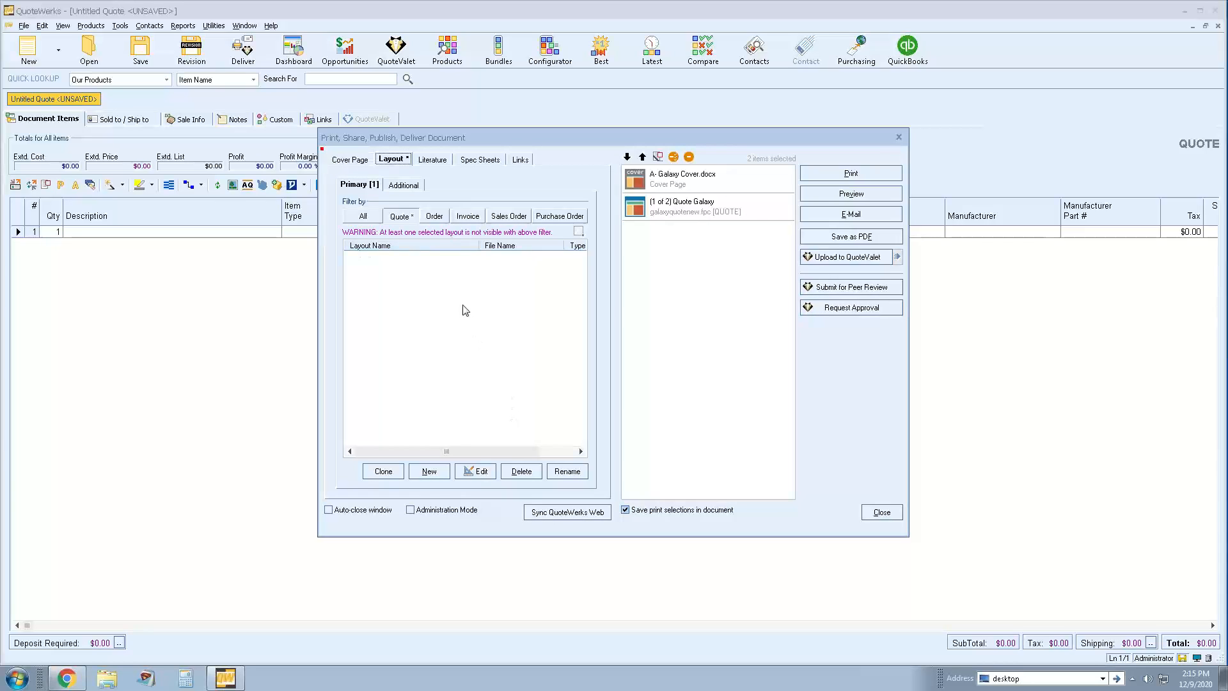
Step: Turn on Administration Mode for the print layouts and open the access rights of the "(1 of 2) Quote Galaxy" layout
{"action": "left_click", "coordinate": [411, 511]}
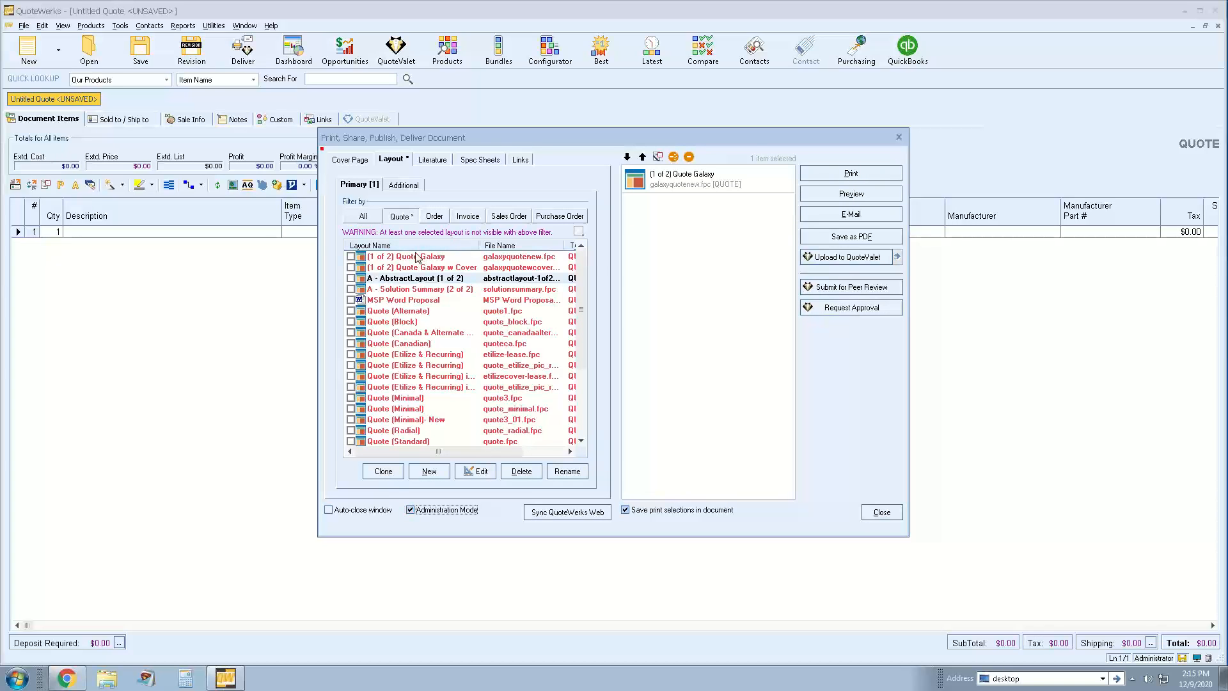
{"action": "mouse_move", "coordinate": [583, 275]}
{"action": "left_mouse_down"}
{"action": "mouse_move", "coordinate": [585, 381]}
{"action": "mouse_move", "coordinate": [583, 252]}
{"action": "left_mouse_up"}
{"action": "left_click", "coordinate": [393, 258]}
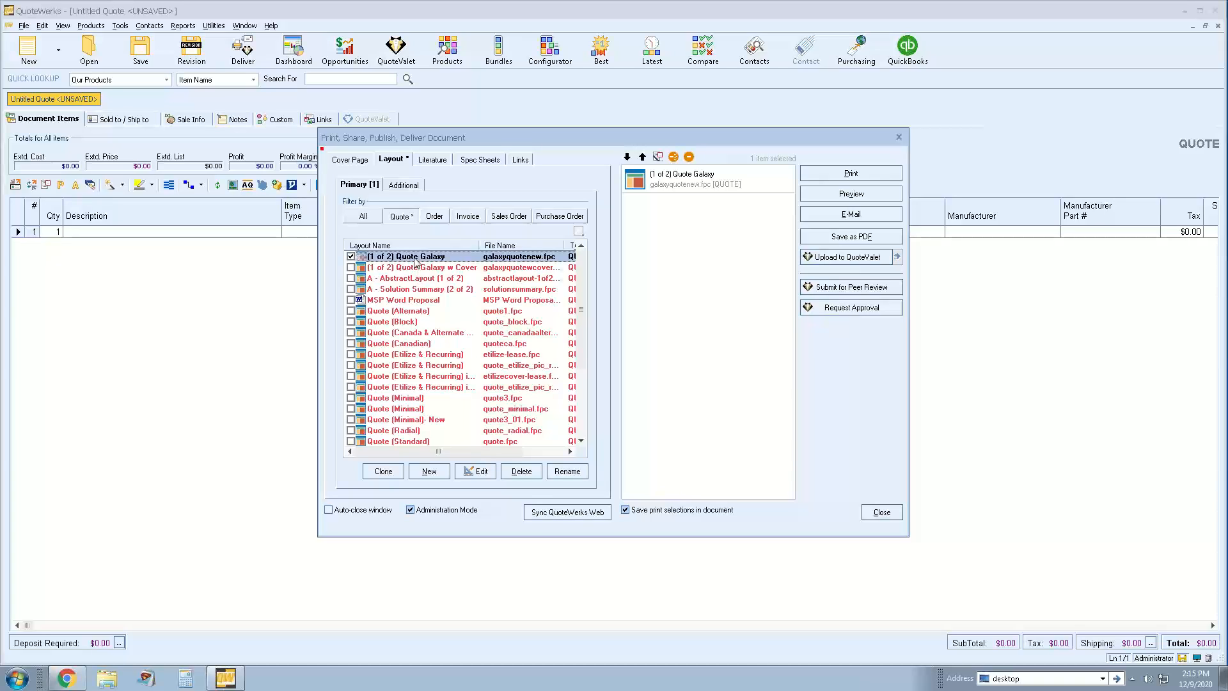
{"action": "right_click", "coordinate": [415, 262]}
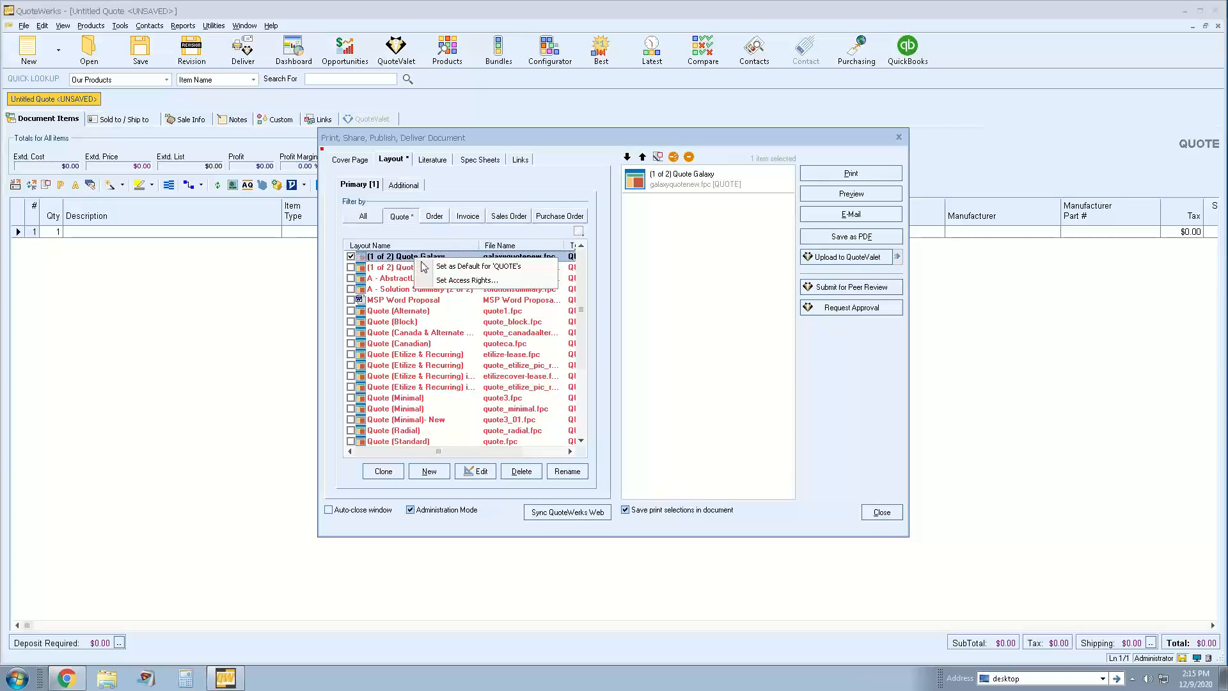
{"action": "left_click", "coordinate": [514, 281]}
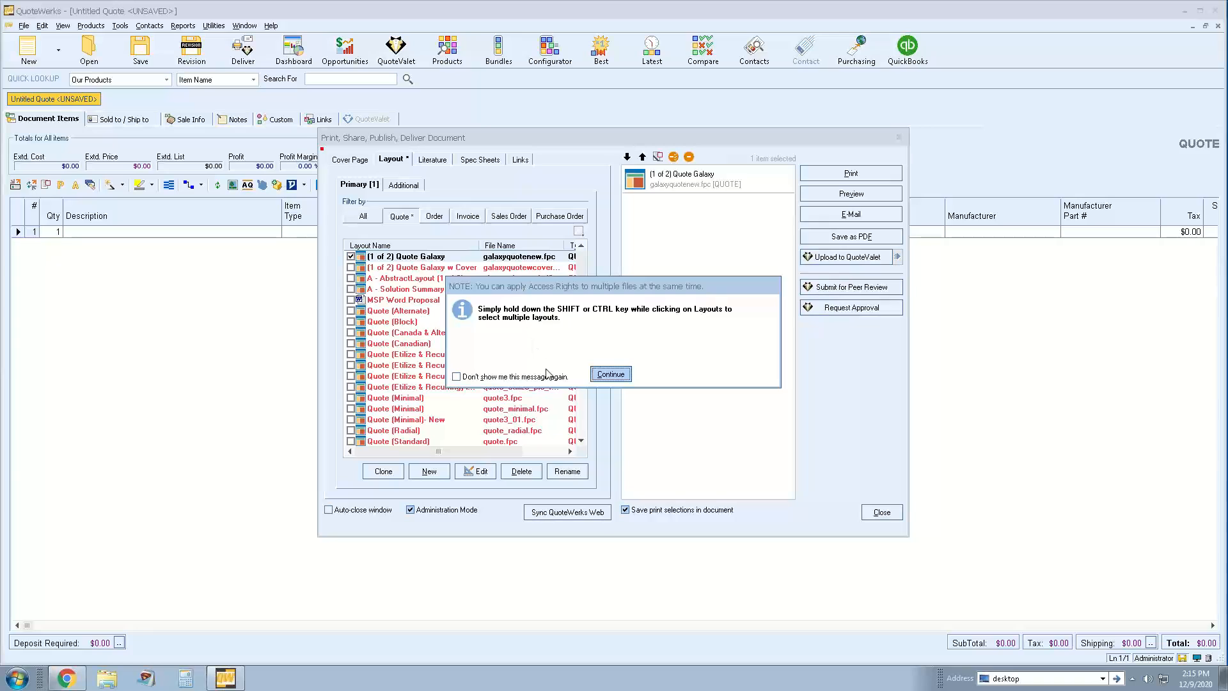
{"action": "left_click", "coordinate": [611, 375]}
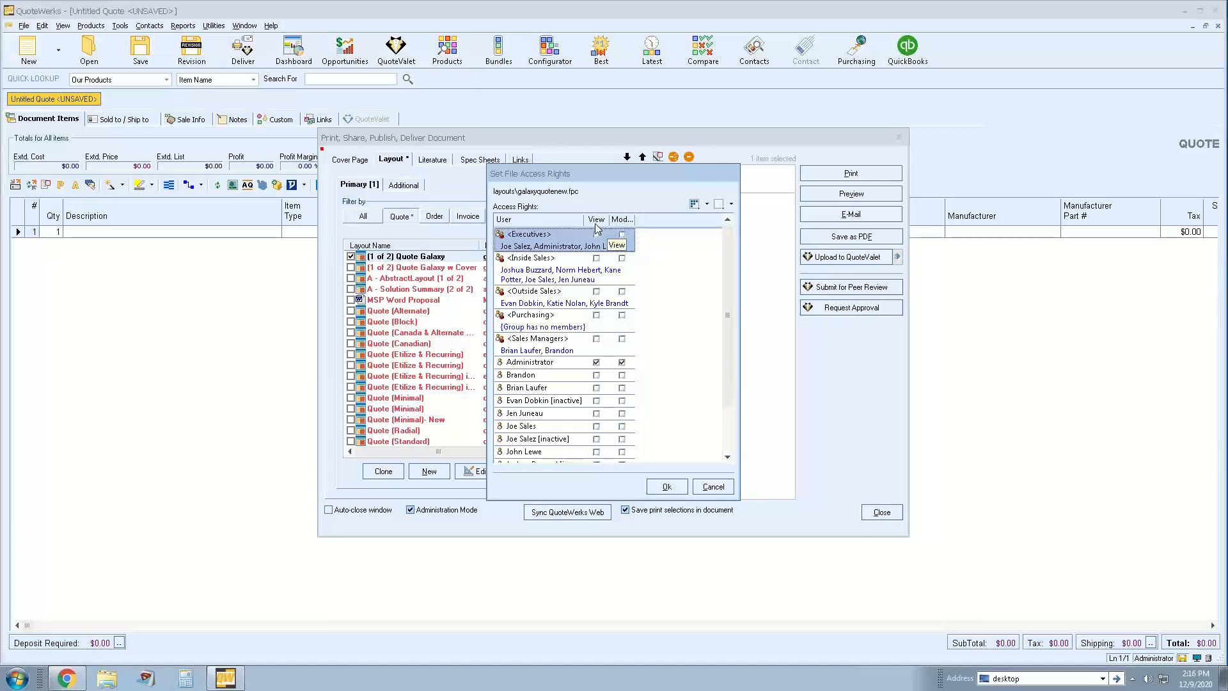
Step: Grant View rights on the Quote Galaxy layout to all users and groups, and Modify rights to the Executives and Sales Managers groups
{"action": "left_click", "coordinate": [707, 204]}
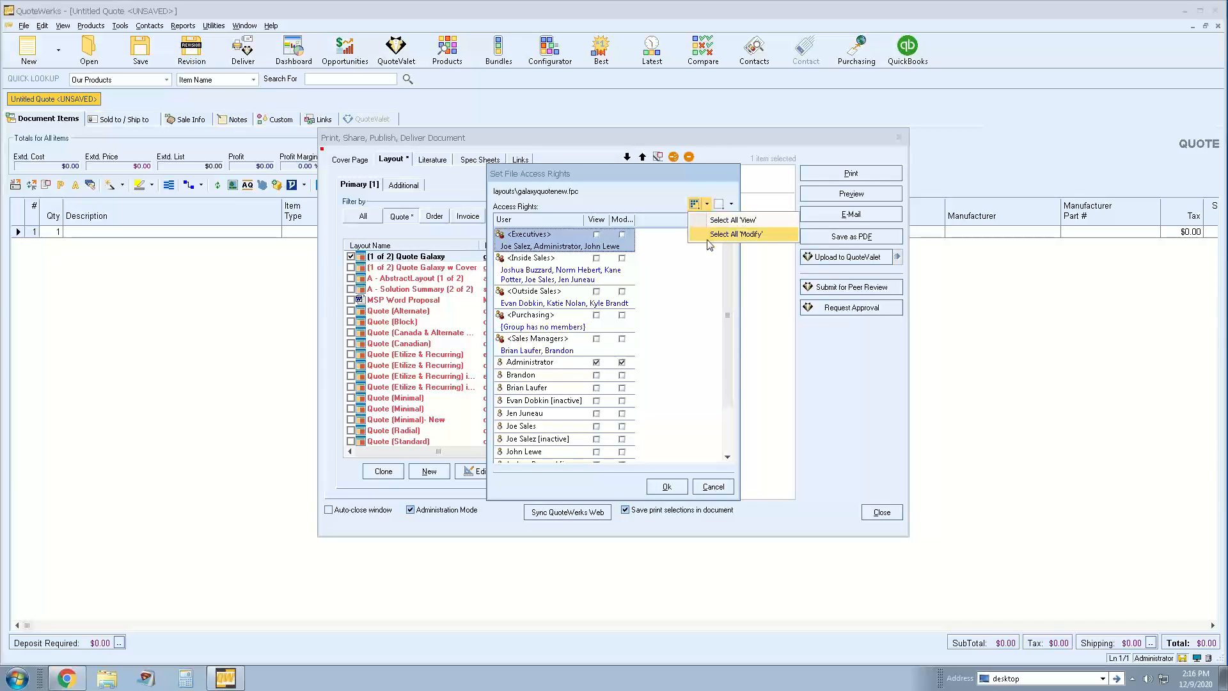
{"action": "left_click", "coordinate": [707, 220]}
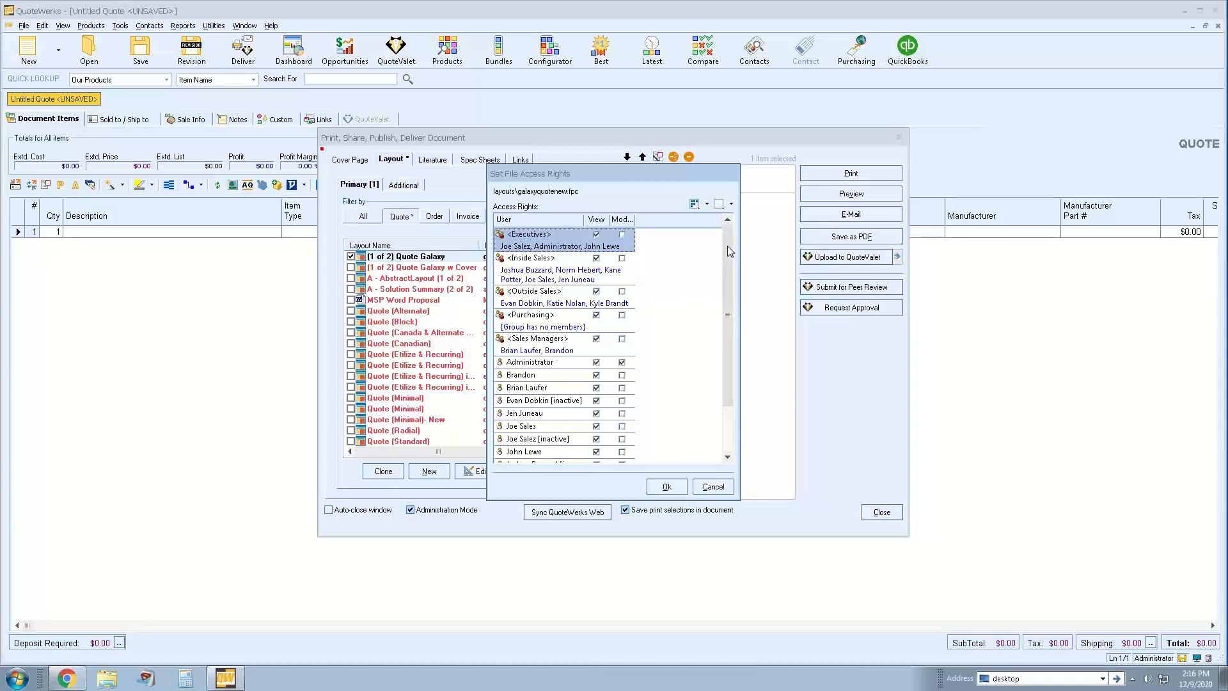
{"action": "mouse_move", "coordinate": [727, 246]}
{"action": "left_mouse_down"}
{"action": "mouse_move", "coordinate": [731, 343]}
{"action": "mouse_move", "coordinate": [720, 231]}
{"action": "left_mouse_up"}
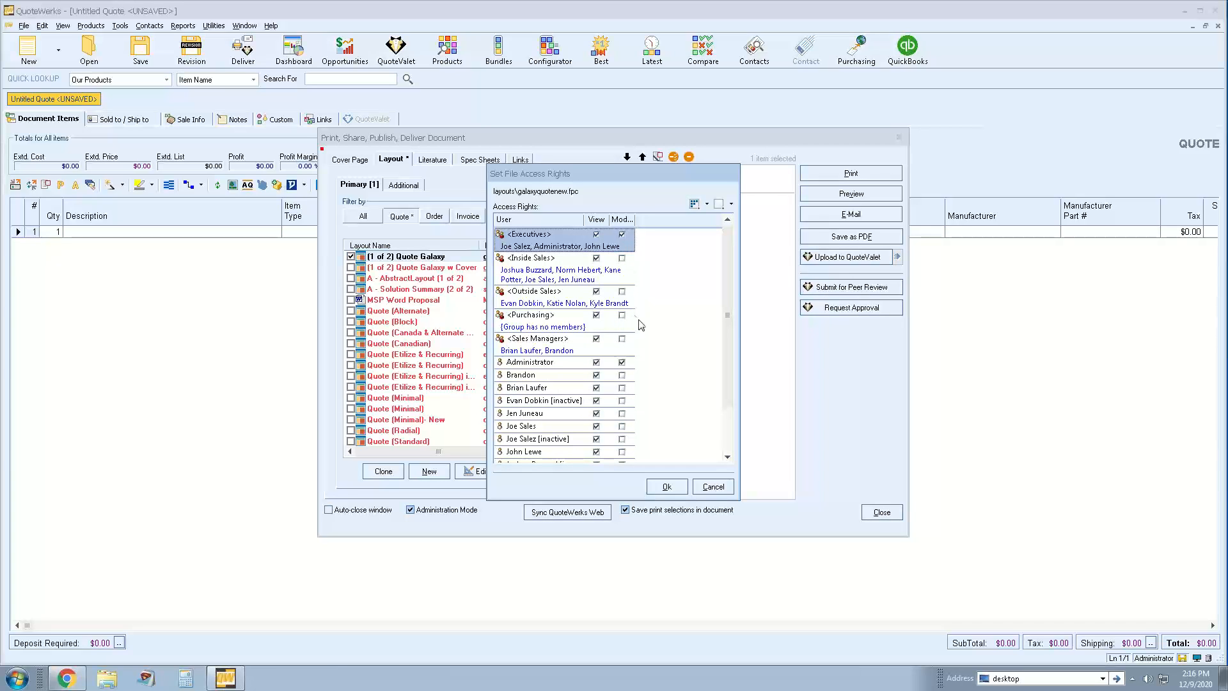
{"action": "left_click", "coordinate": [622, 339]}
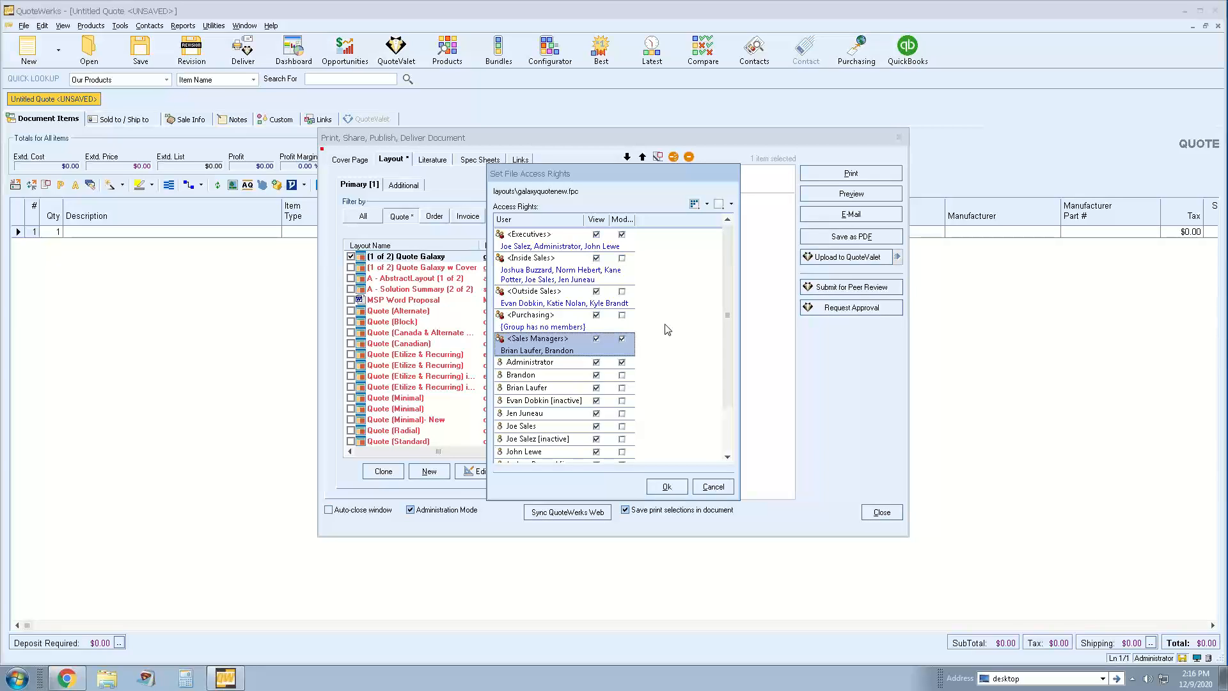
{"action": "left_click", "coordinate": [667, 487]}
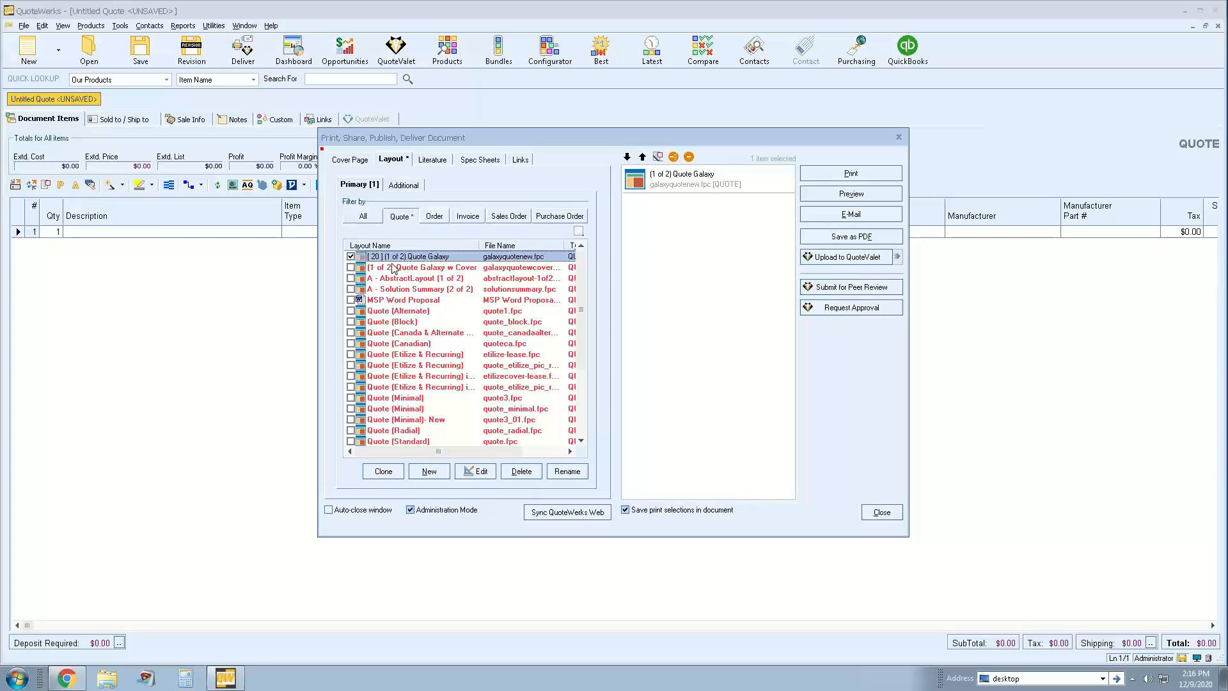
Step: Revoke View rights on the Quote Galaxy layout for the five inactive users lowest in the list, and turn off Administration Mode
{"action": "right_click", "coordinate": [395, 258]}
{"action": "left_click", "coordinate": [430, 288]}
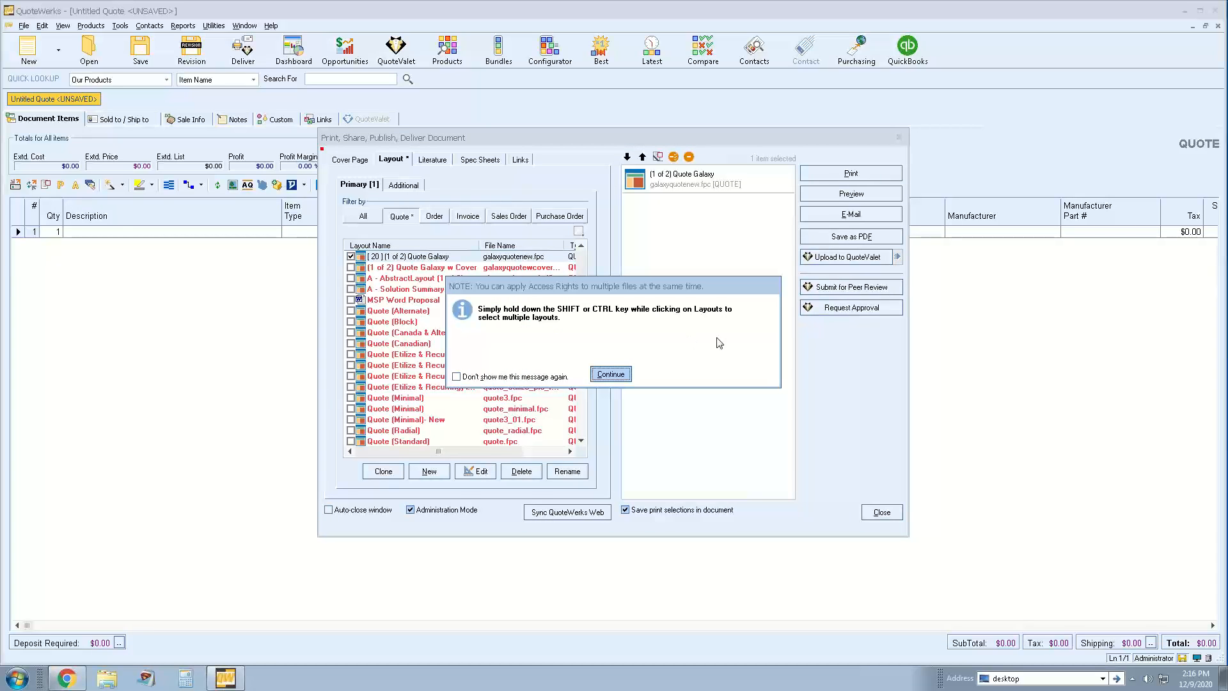
{"action": "left_click", "coordinate": [611, 373]}
{"action": "left_click_drag", "start_coordinate": [727, 315], "coordinate": [719, 413]}
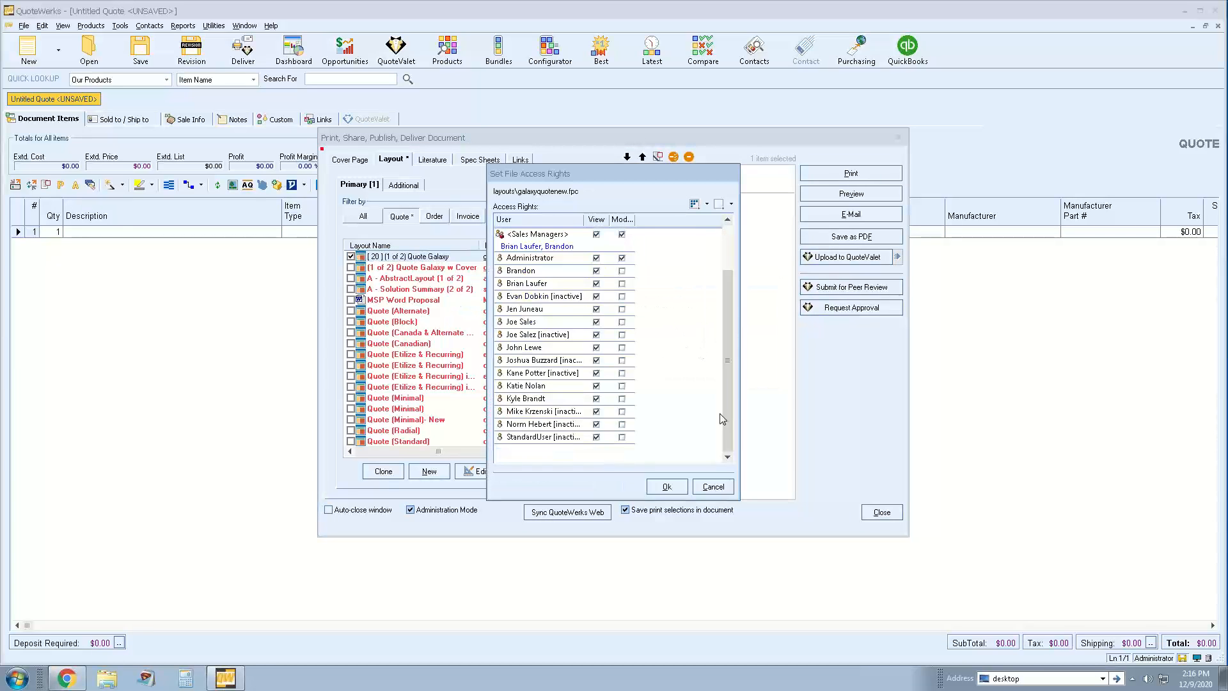
{"action": "left_click", "coordinate": [597, 437]}
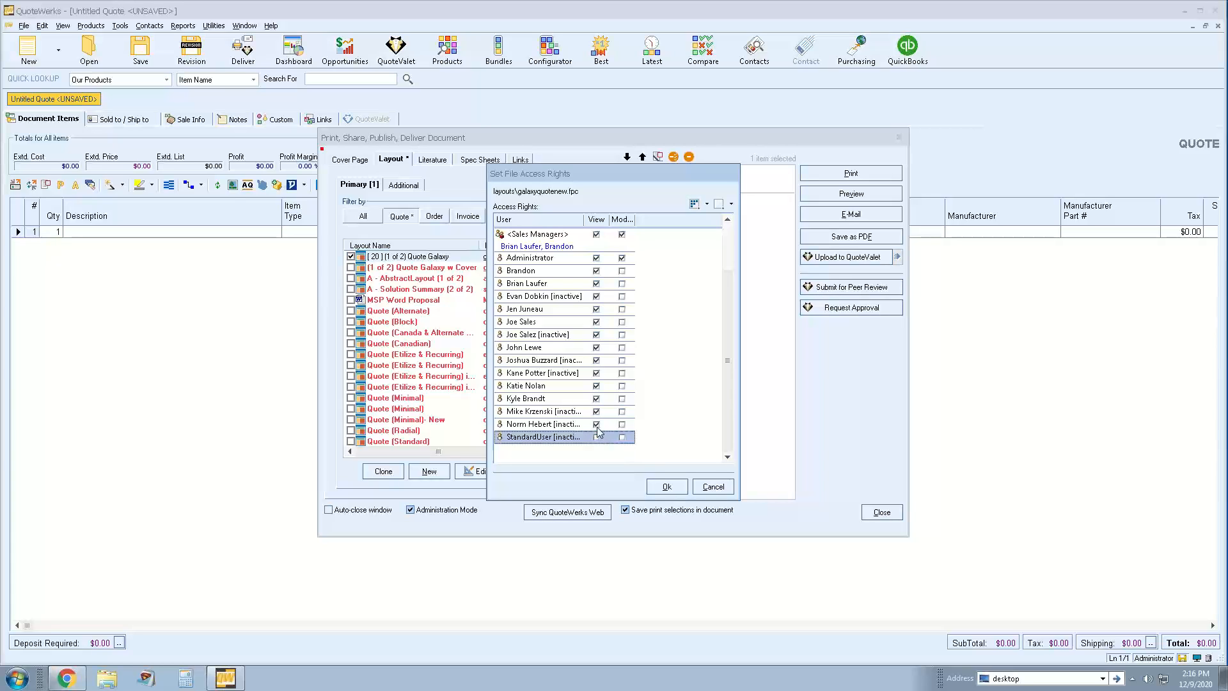
{"action": "left_click", "coordinate": [596, 424]}
{"action": "left_click", "coordinate": [595, 411]}
{"action": "left_click", "coordinate": [596, 373]}
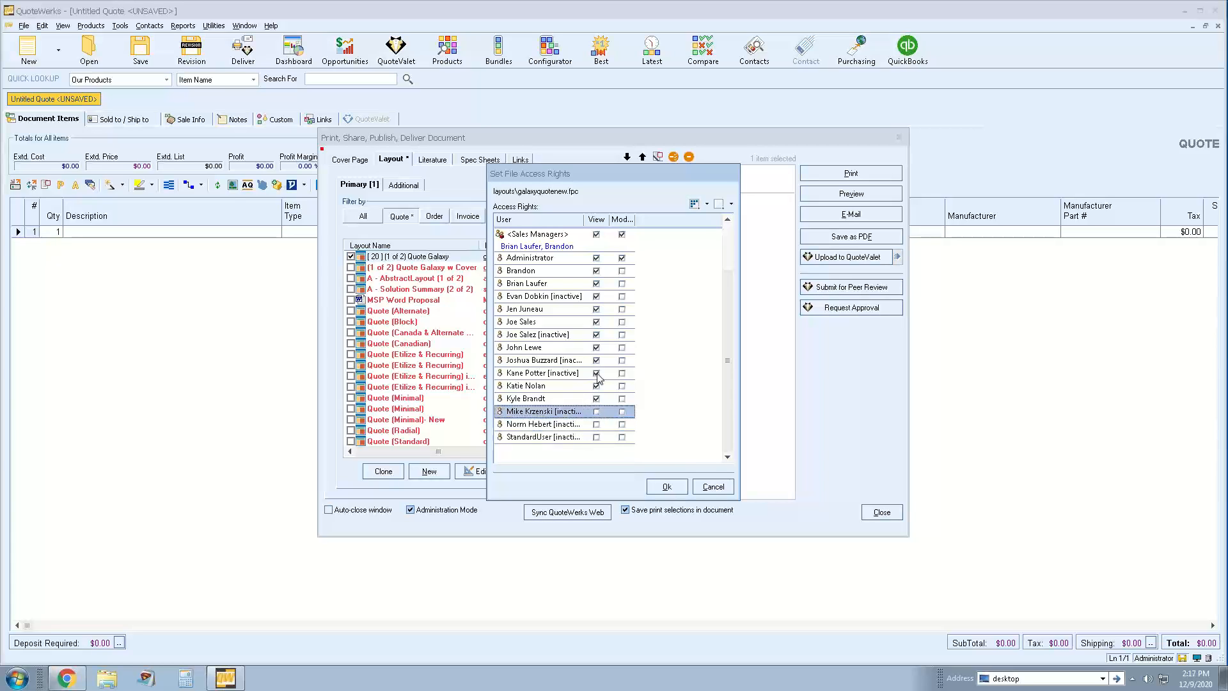
{"action": "left_click", "coordinate": [595, 360]}
{"action": "left_click", "coordinate": [666, 486]}
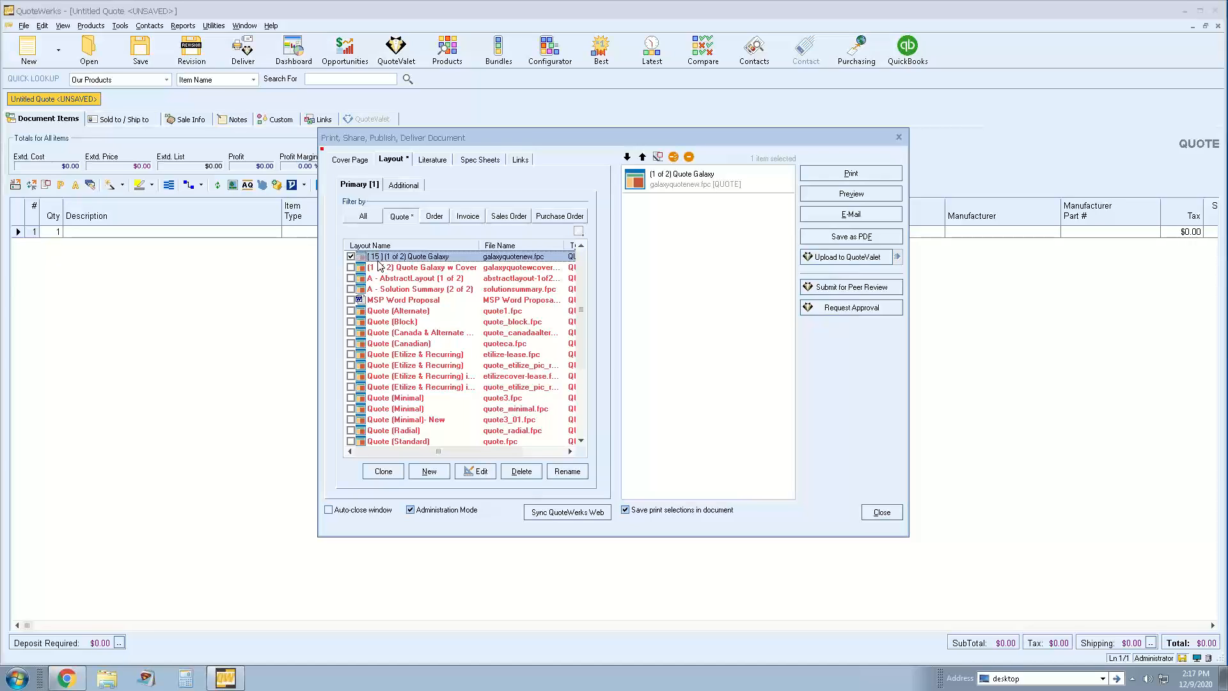
{"action": "left_click", "coordinate": [434, 509]}
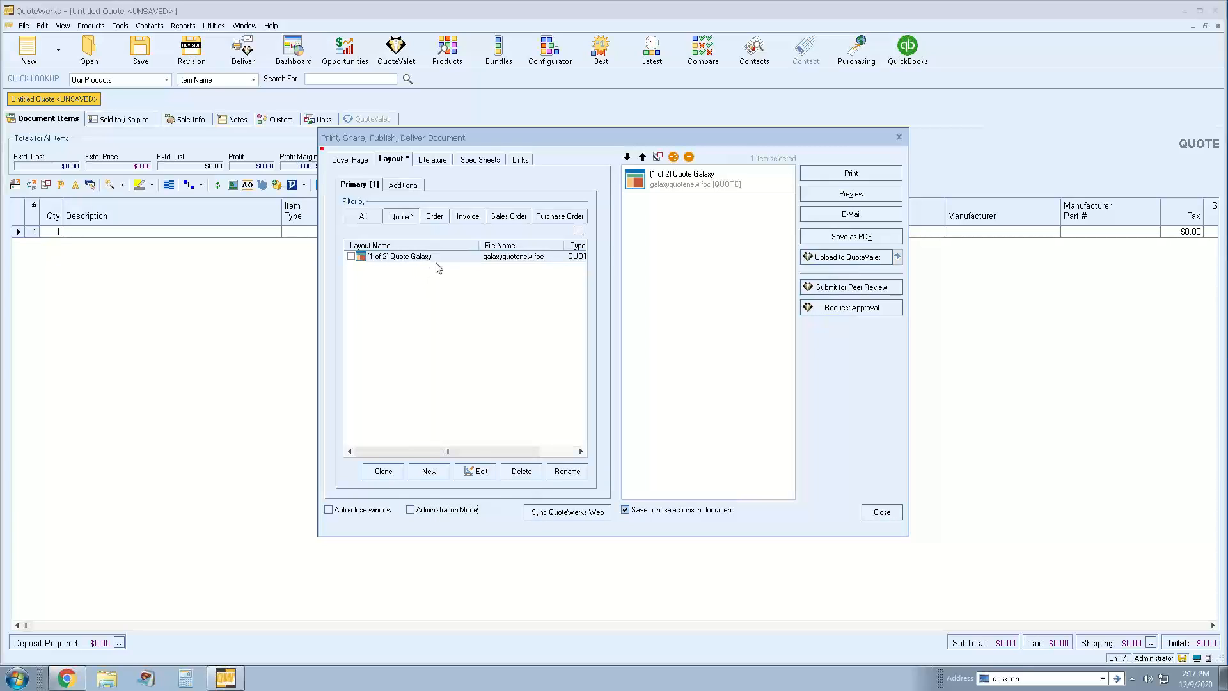
Step: In Administration Mode, open joint access rights for the Quote Galaxy w Cover, AbstractLayout, Solution Summary and MSP Word Proposal layouts
{"action": "left_click", "coordinate": [410, 509]}
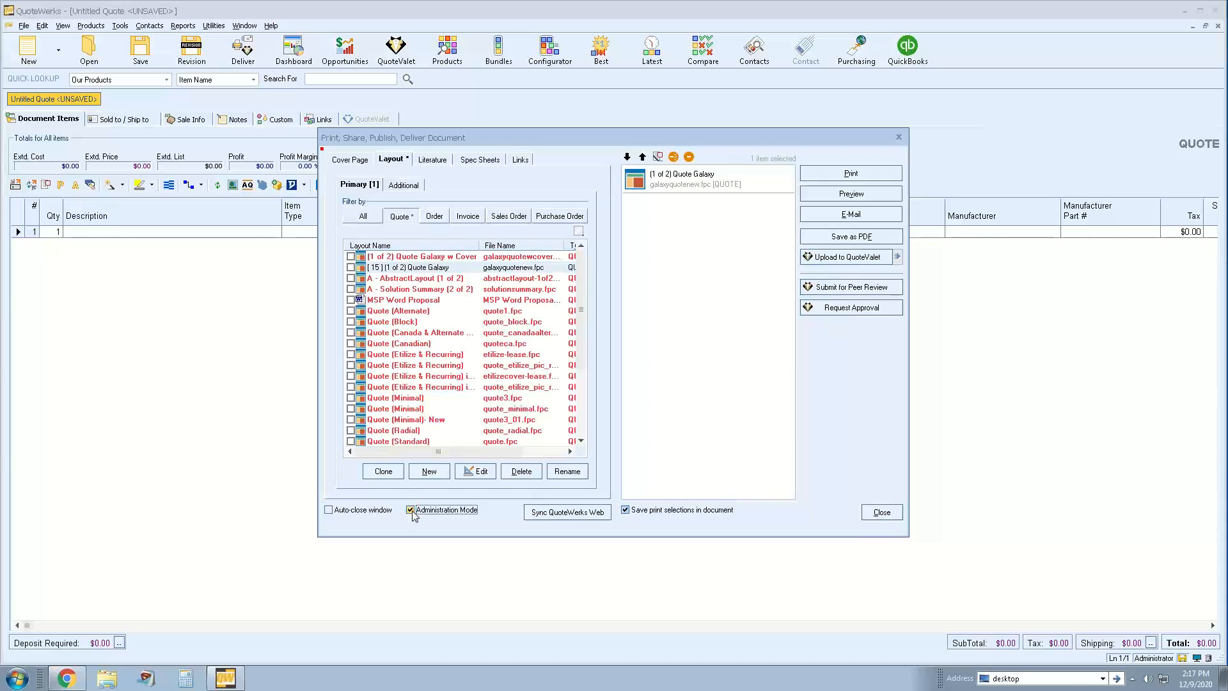
{"action": "left_click", "coordinate": [417, 256]}
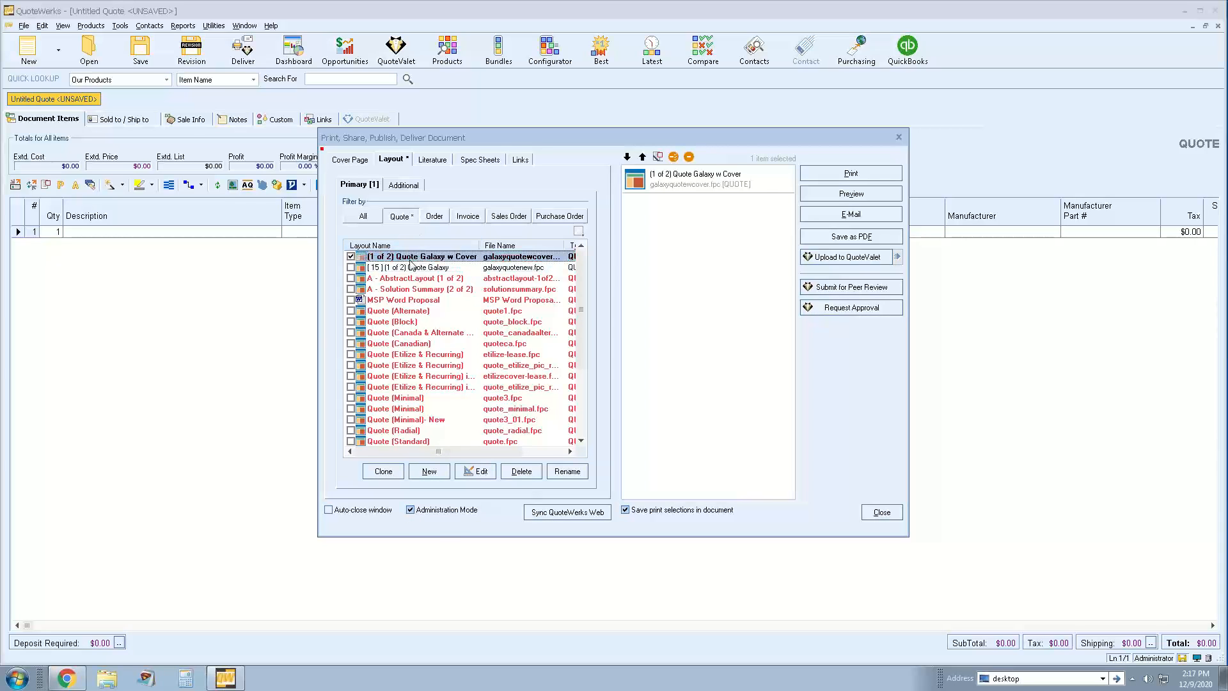
{"action": "left_click", "coordinate": [412, 278]}
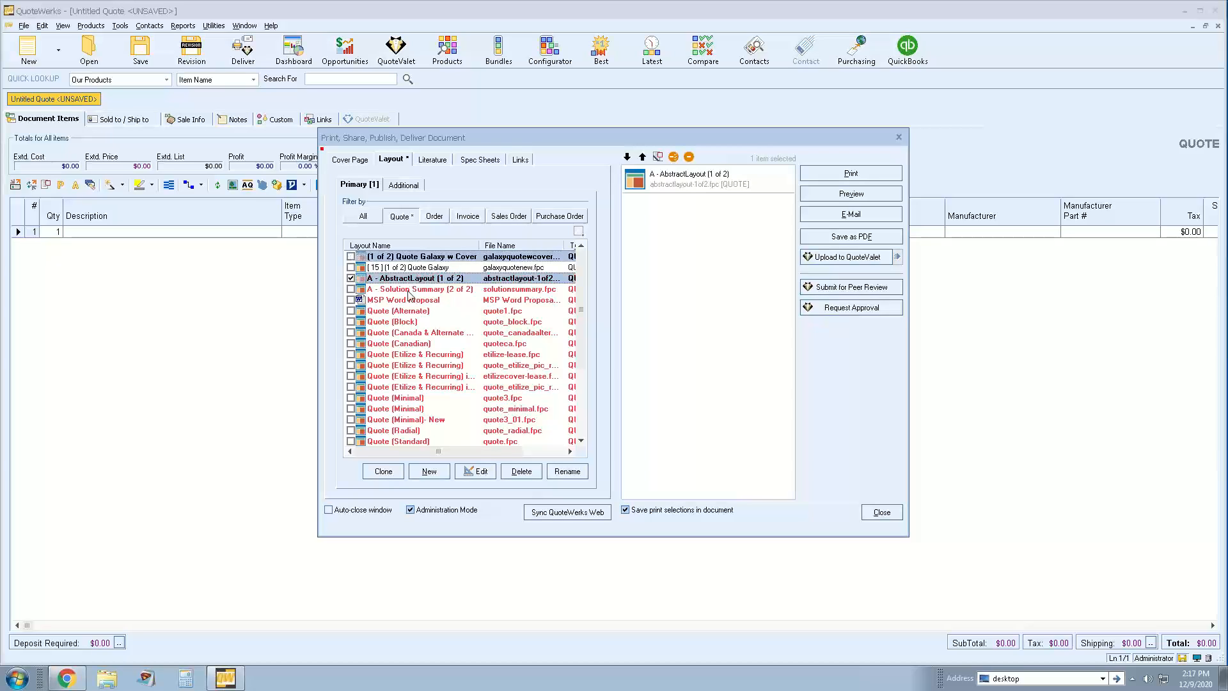
{"action": "left_click", "coordinate": [408, 291]}
{"action": "left_click", "coordinate": [409, 299]}
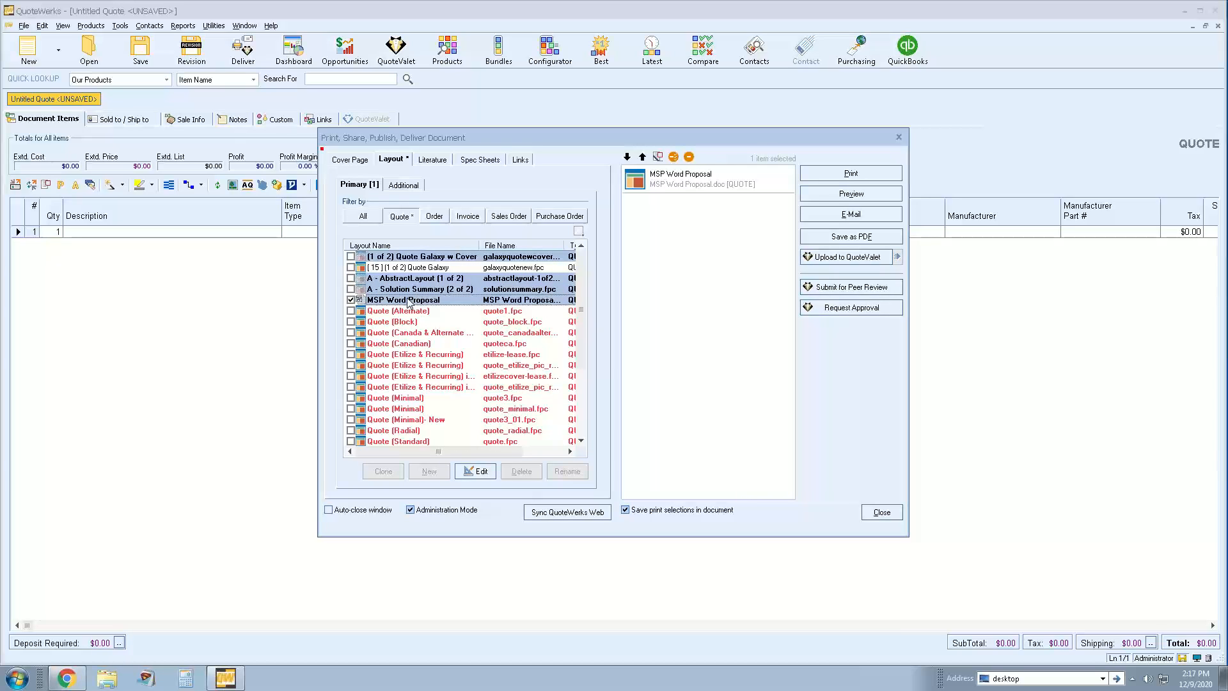
{"action": "right_click", "coordinate": [408, 301]}
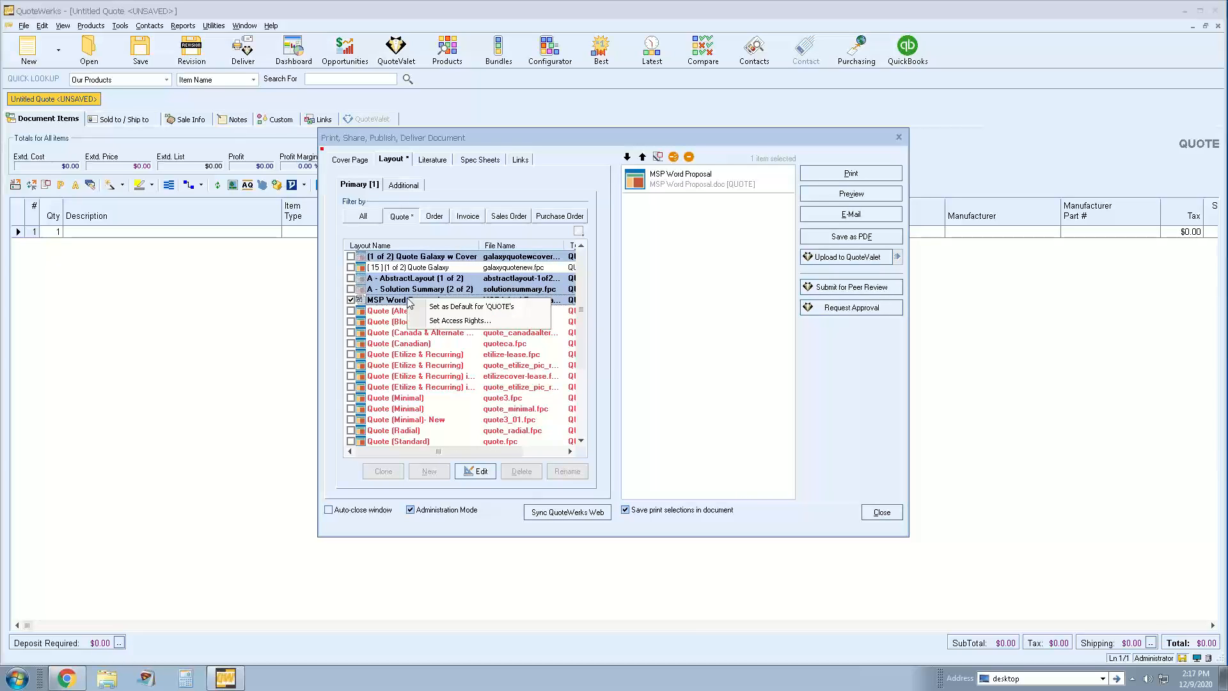
{"action": "left_click", "coordinate": [502, 321]}
{"action": "left_click", "coordinate": [619, 375]}
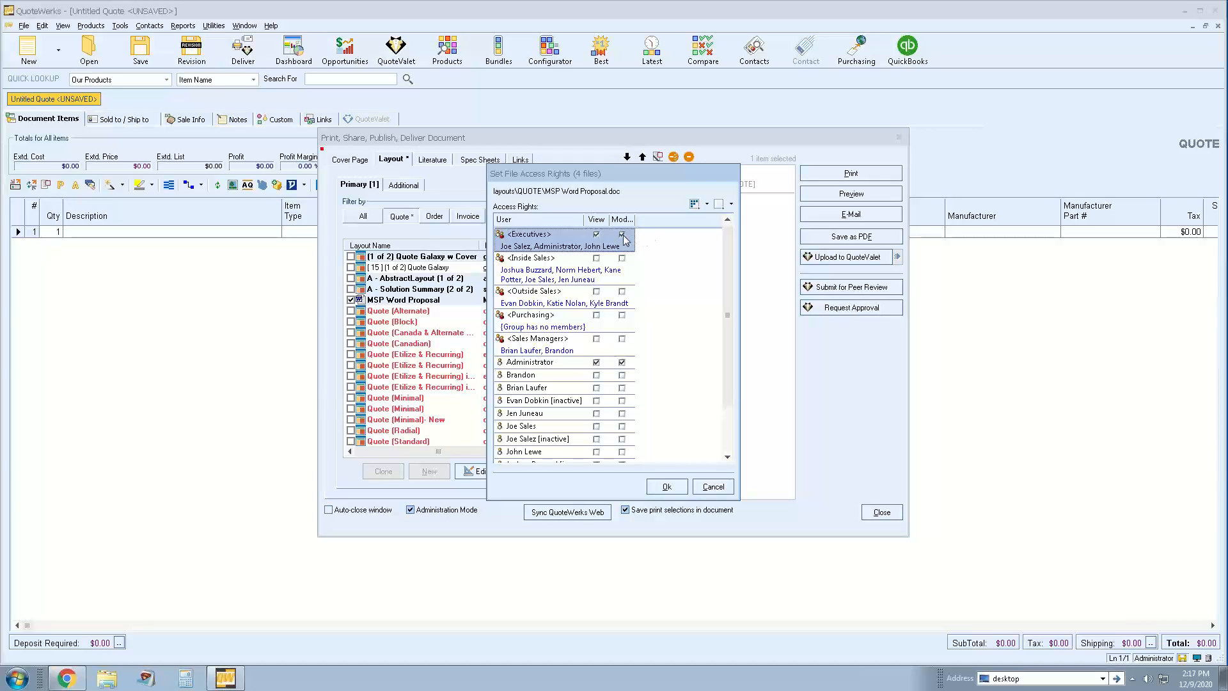
Step: Grant View rights on the four layouts to Inside Sales, Outside Sales and Sales Managers, plus Modify to Sales Managers, and turn off Administration Mode
{"action": "left_click", "coordinate": [596, 258]}
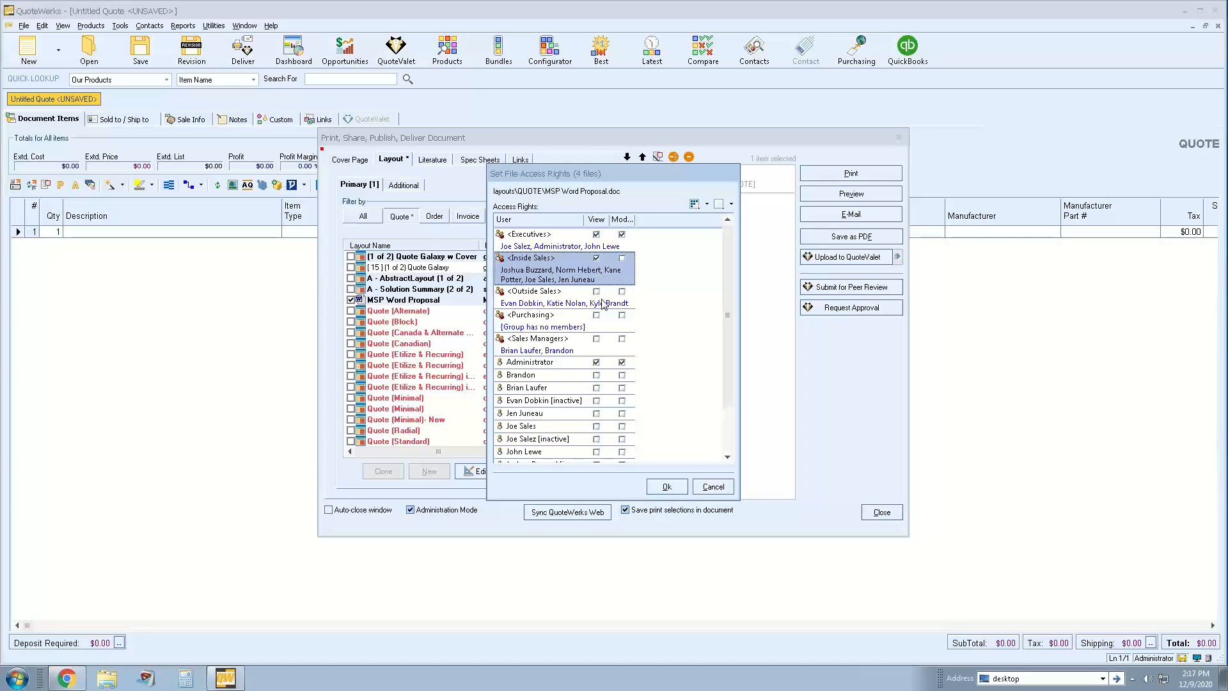
{"action": "left_click", "coordinate": [596, 291]}
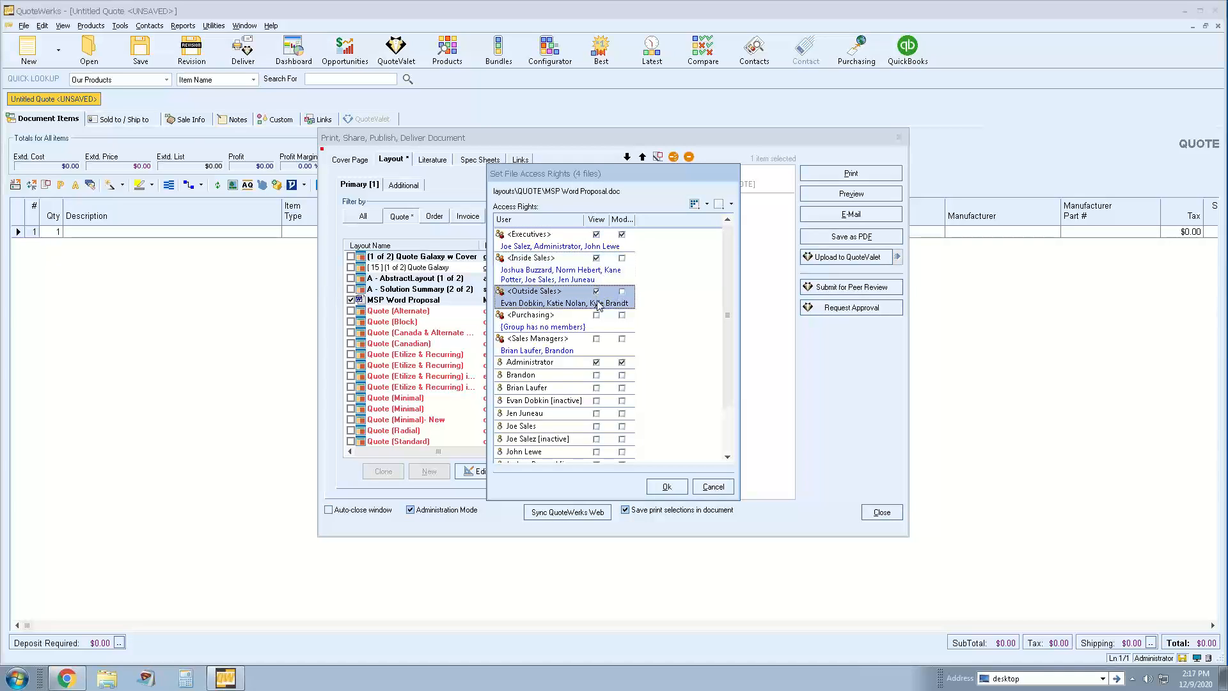
{"action": "left_click", "coordinate": [596, 338]}
{"action": "left_click", "coordinate": [621, 339]}
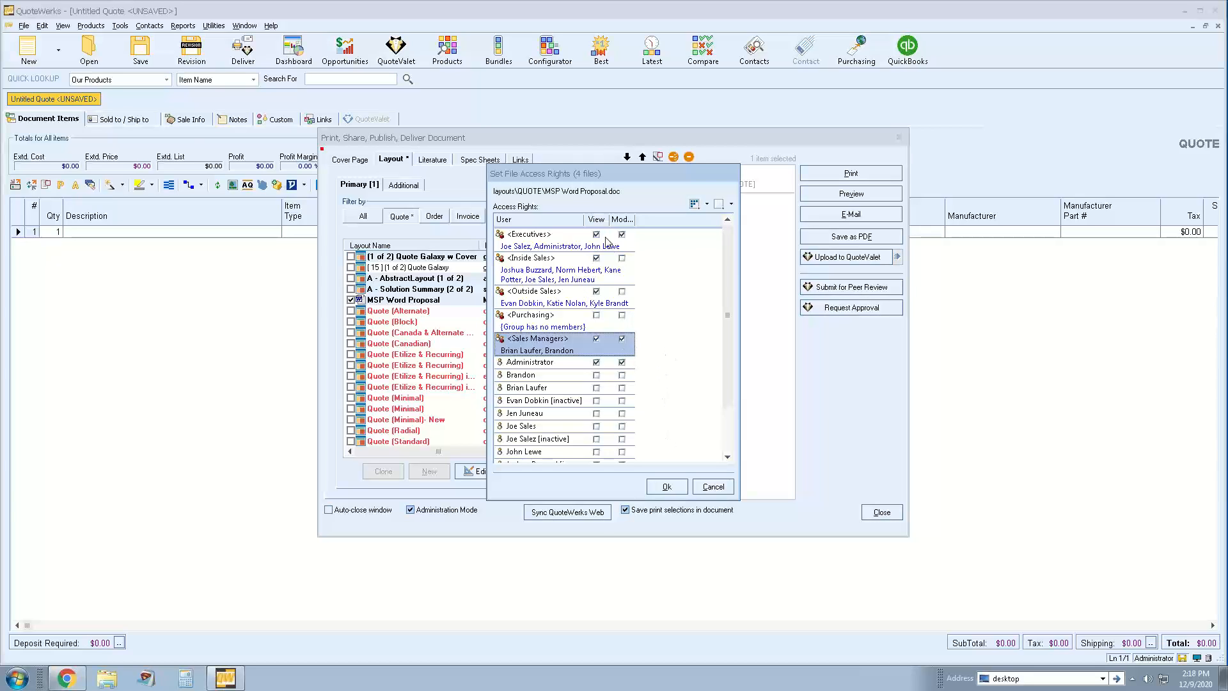
{"action": "left_click", "coordinate": [666, 486]}
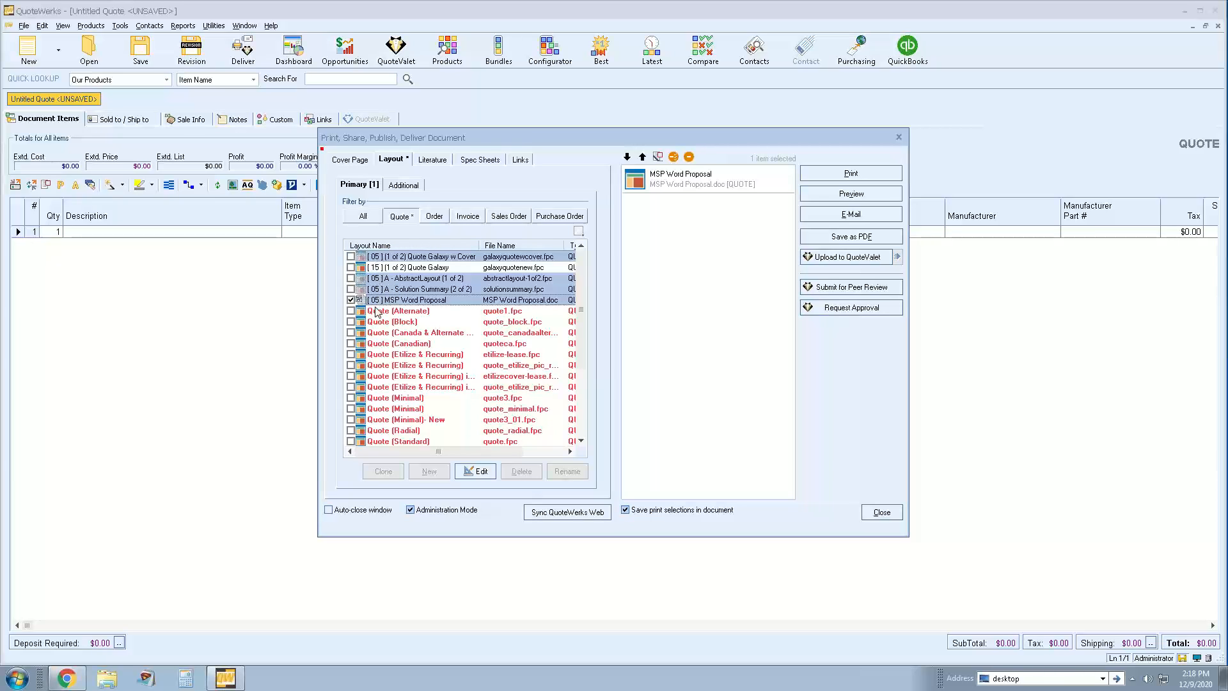
{"action": "left_click", "coordinate": [411, 512]}
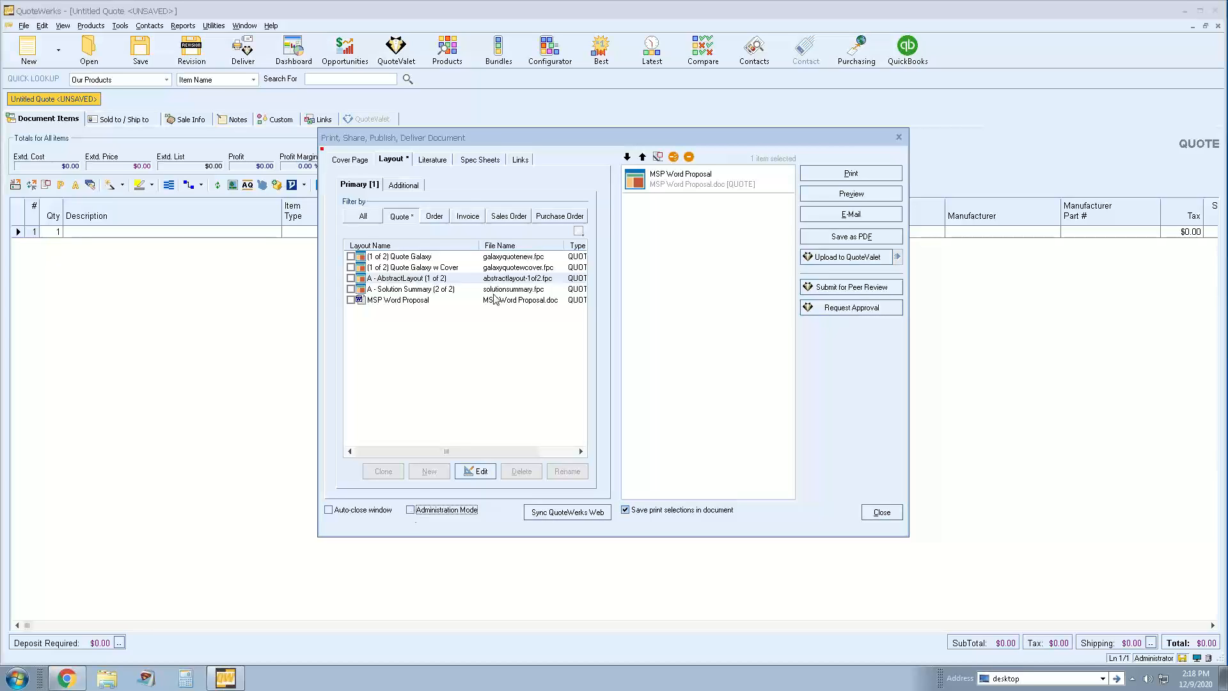
Step: In Administration Mode, grant View rights on the literature file Support Agreement - Galaxy.docx to all users and groups
{"action": "left_click", "coordinate": [432, 160]}
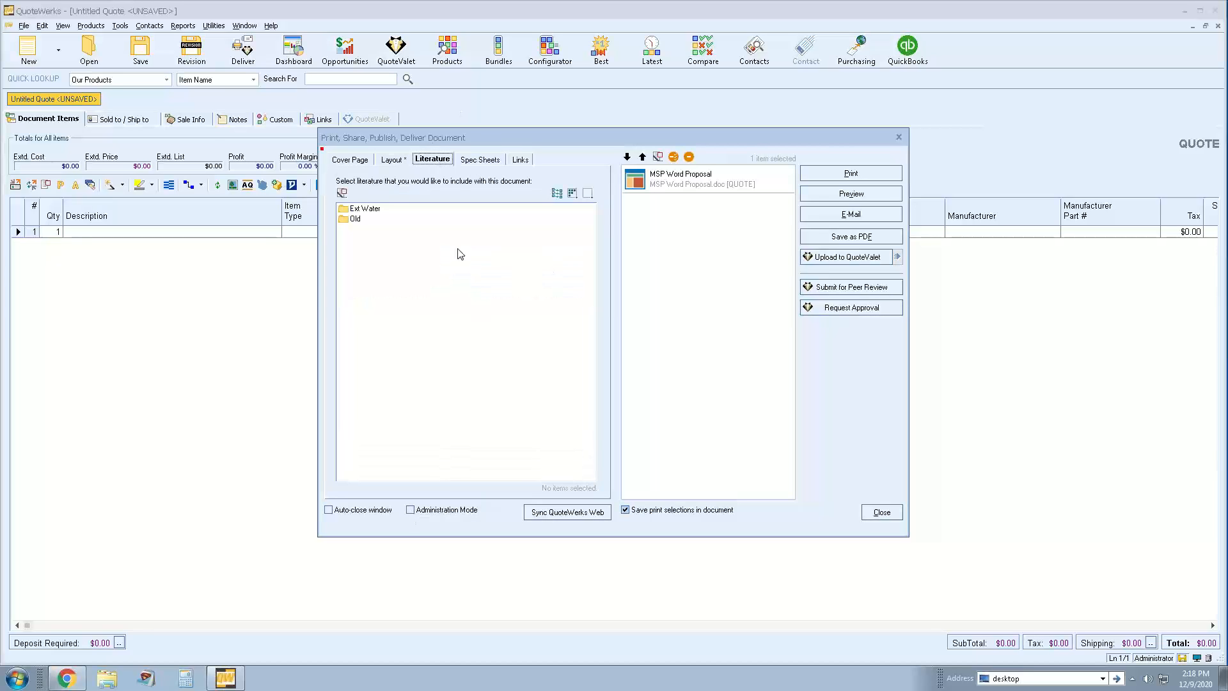
{"action": "left_click", "coordinate": [410, 509]}
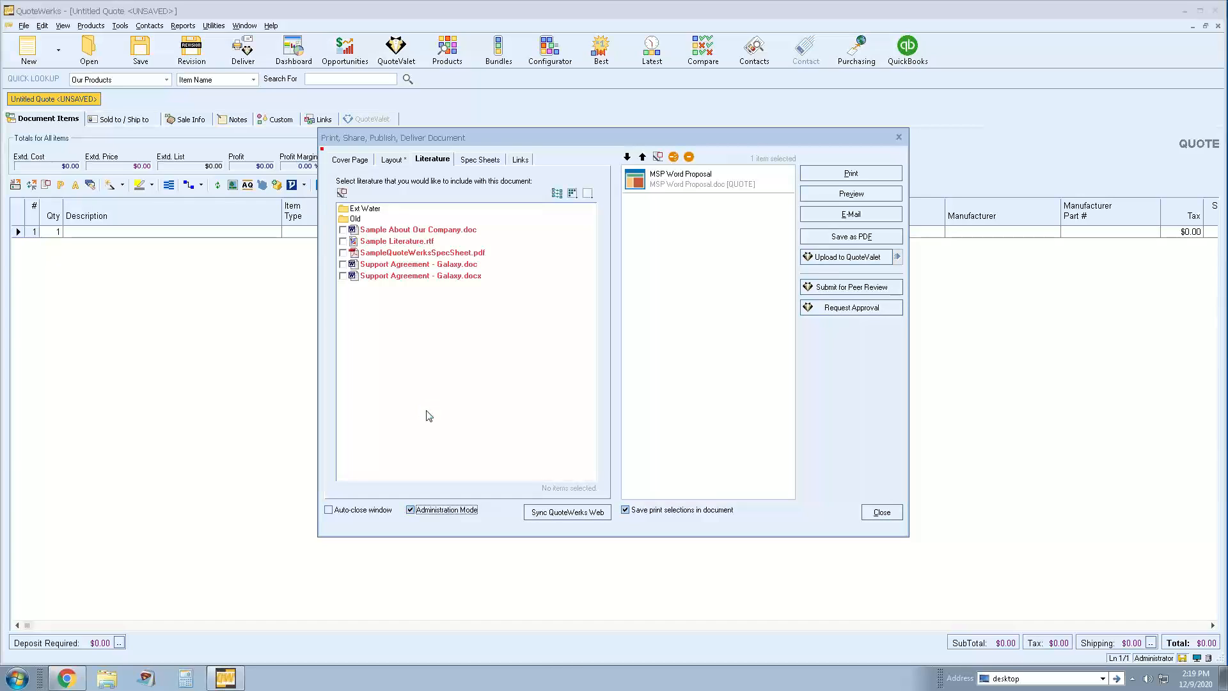
{"action": "left_click", "coordinate": [396, 277]}
{"action": "right_click", "coordinate": [396, 278]}
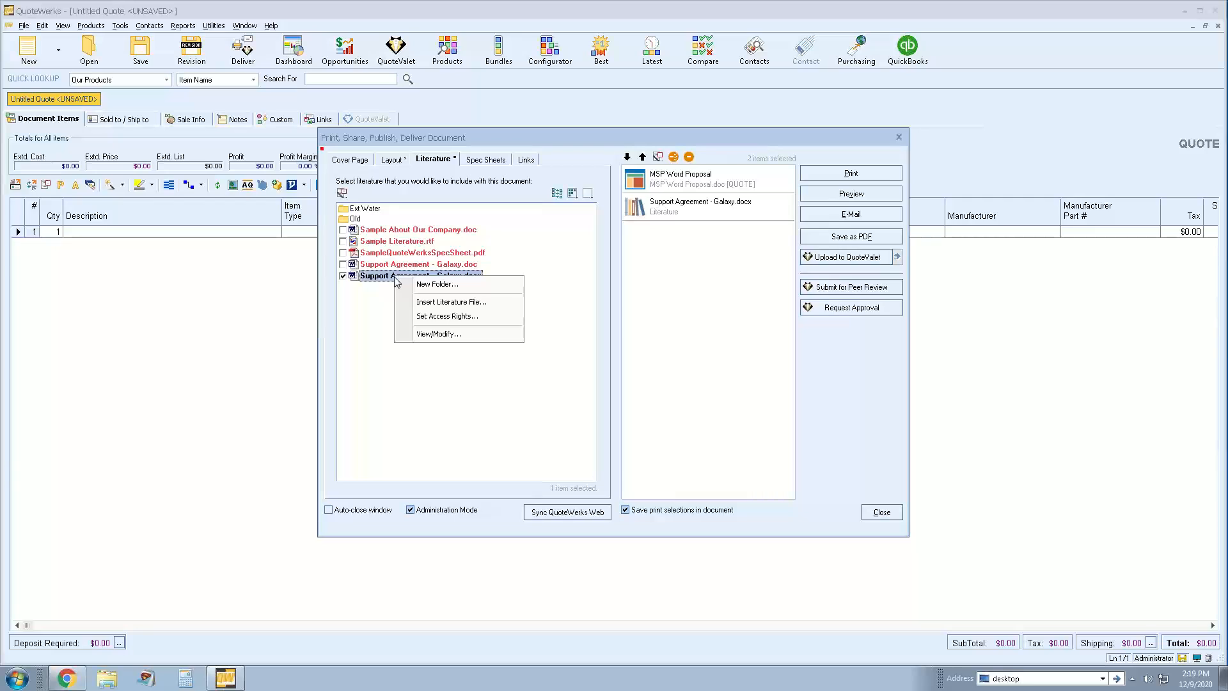
{"action": "left_click", "coordinate": [489, 322]}
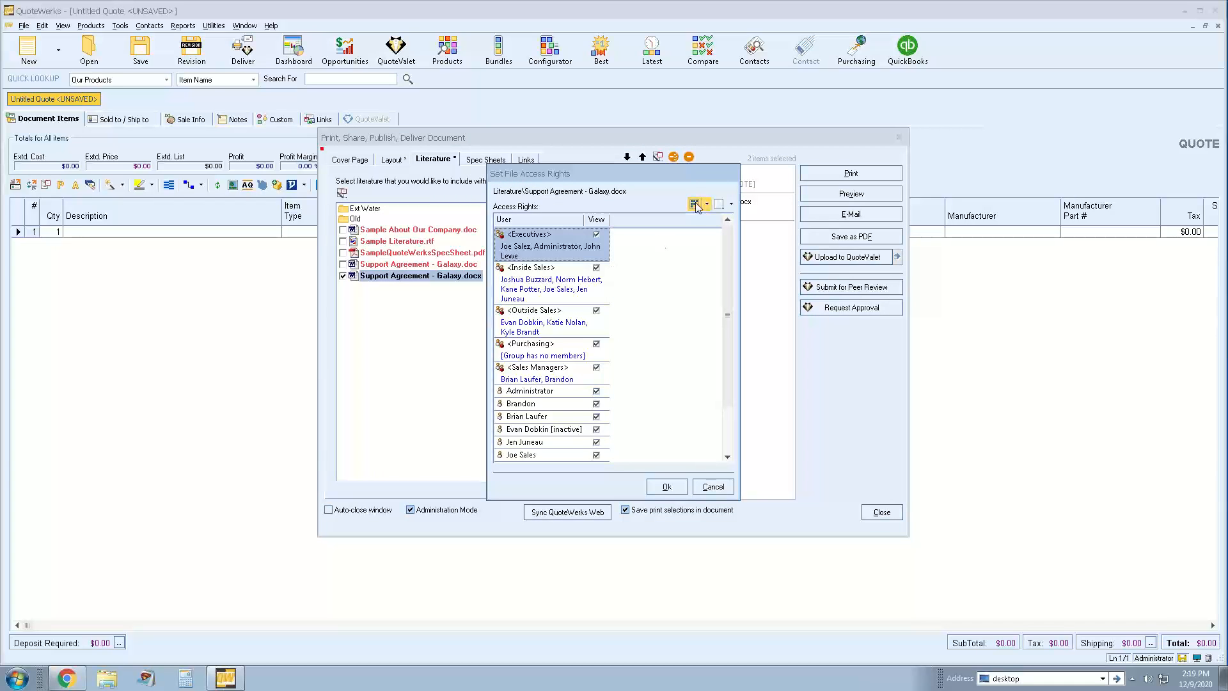
{"action": "left_click", "coordinate": [667, 488]}
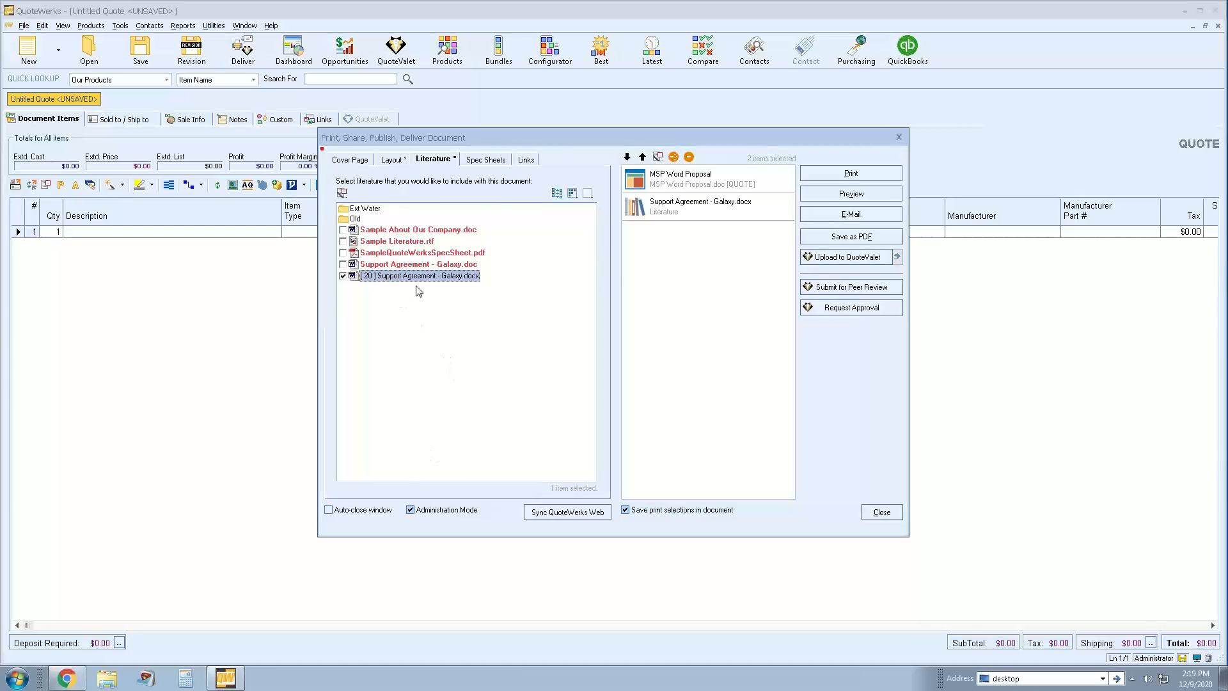
Step: Revoke View and Modify rights on the "(1 of 2) Quote Galaxy" layout for all users and groups
{"action": "left_click", "coordinate": [396, 162]}
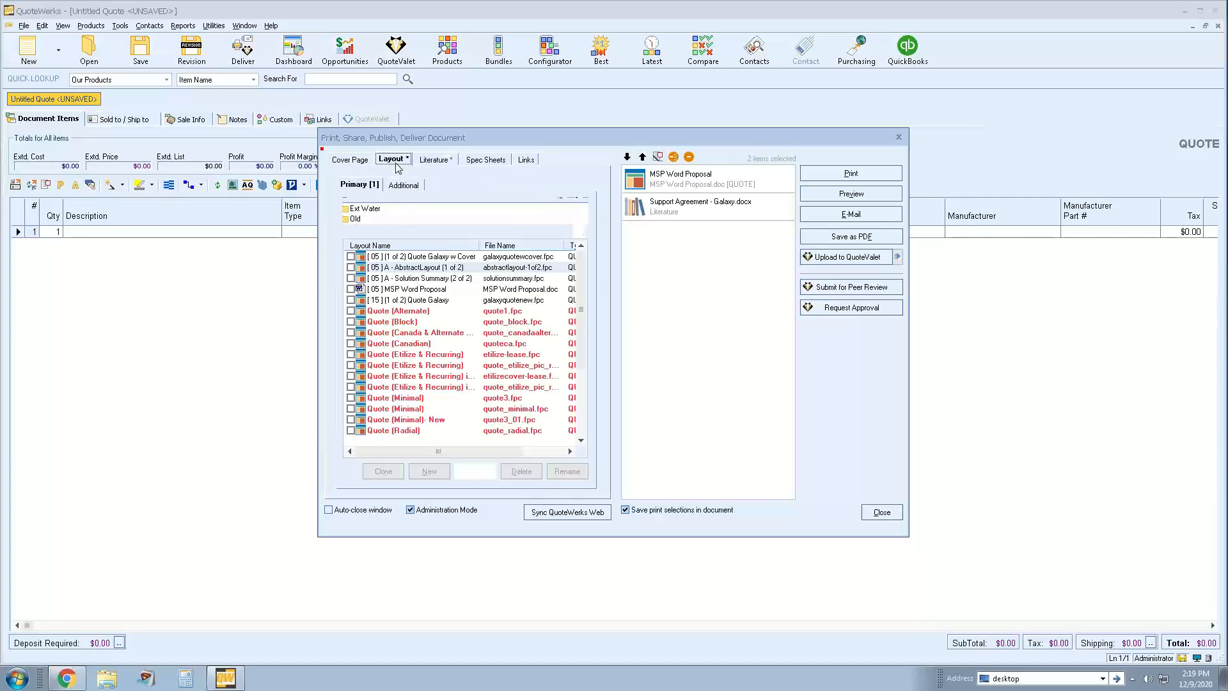
{"action": "left_click", "coordinate": [417, 301]}
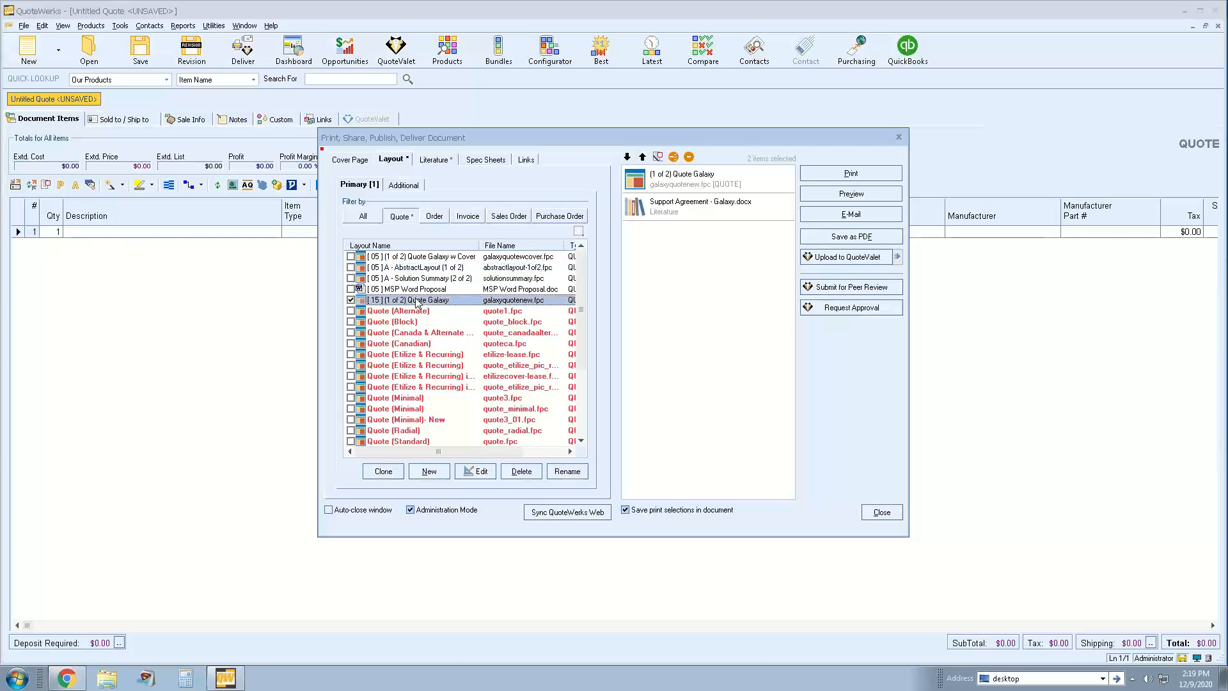
{"action": "right_click", "coordinate": [415, 299]}
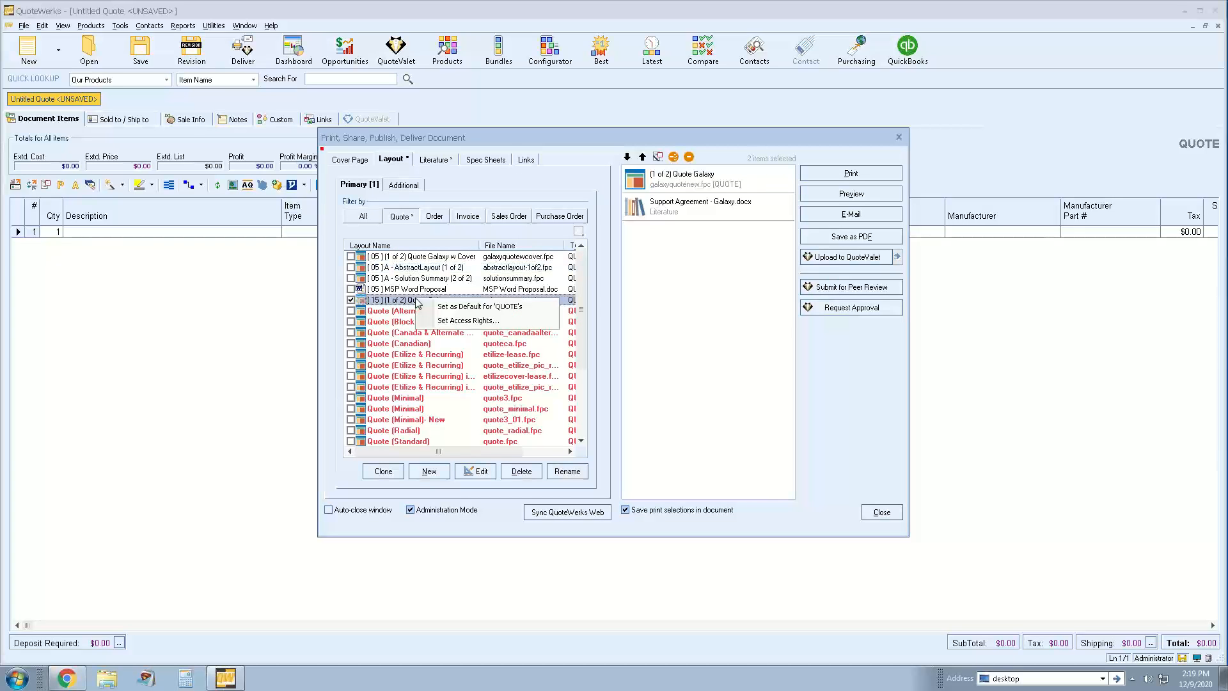
{"action": "left_click", "coordinate": [519, 321]}
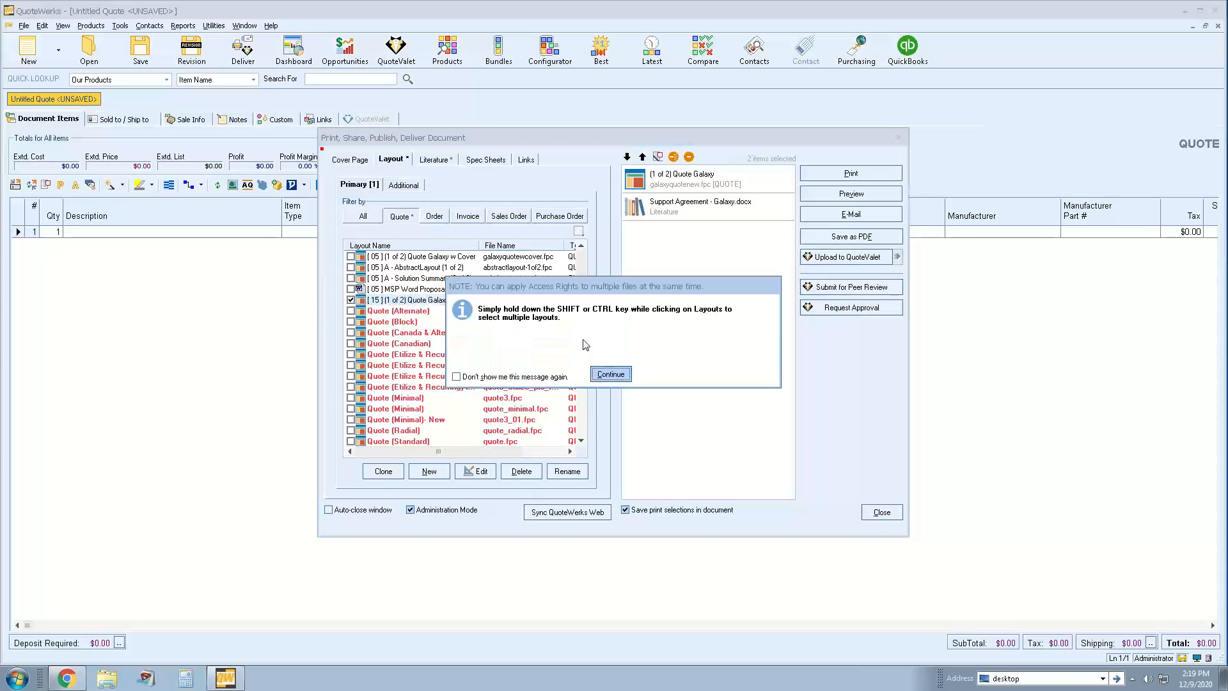
{"action": "left_click", "coordinate": [610, 374]}
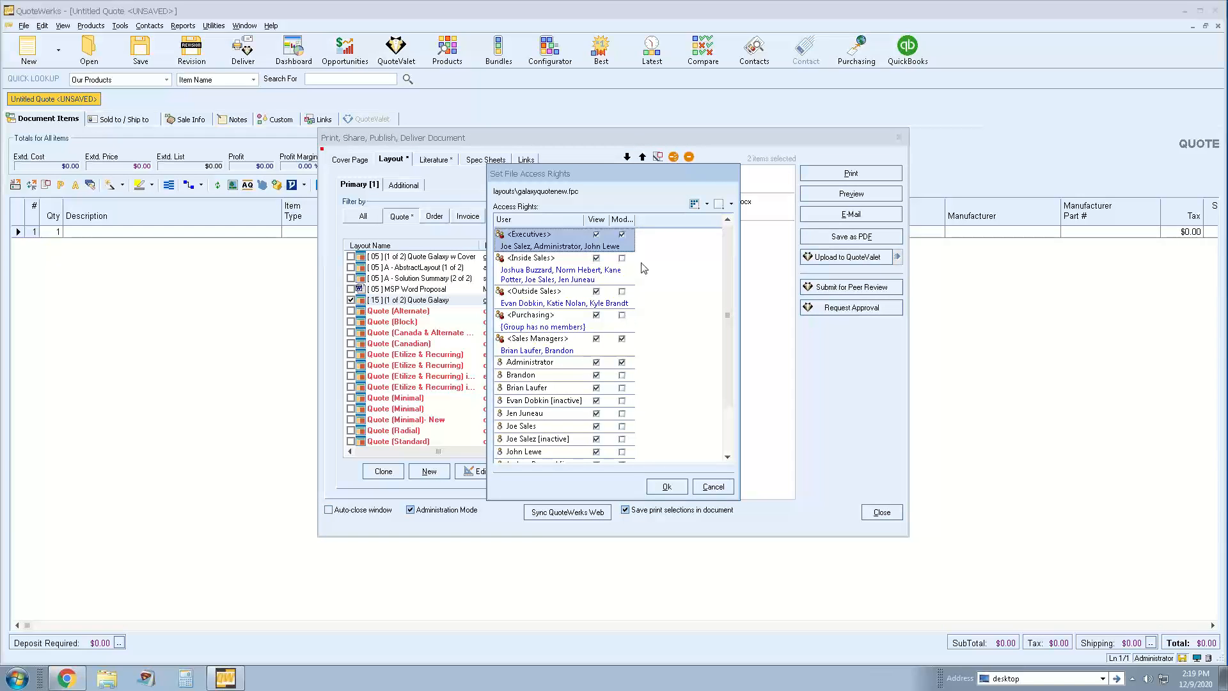
{"action": "left_click", "coordinate": [730, 204]}
{"action": "left_click", "coordinate": [734, 222]}
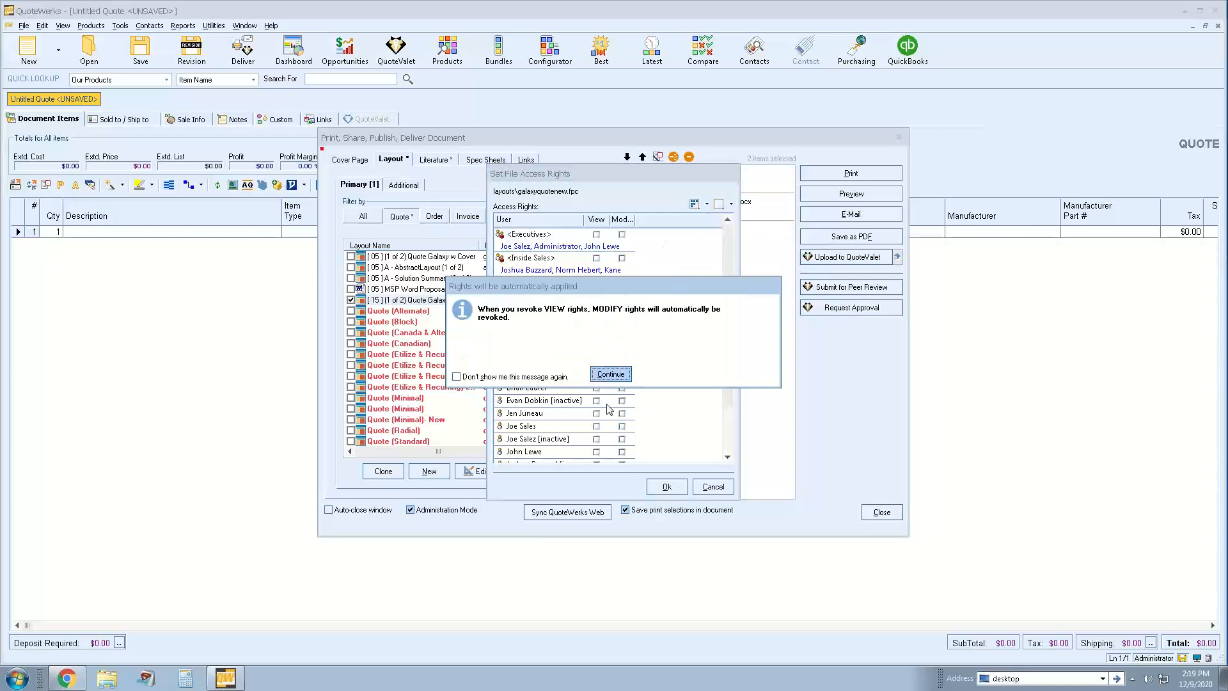
{"action": "left_click", "coordinate": [612, 370]}
{"action": "left_click", "coordinate": [666, 486]}
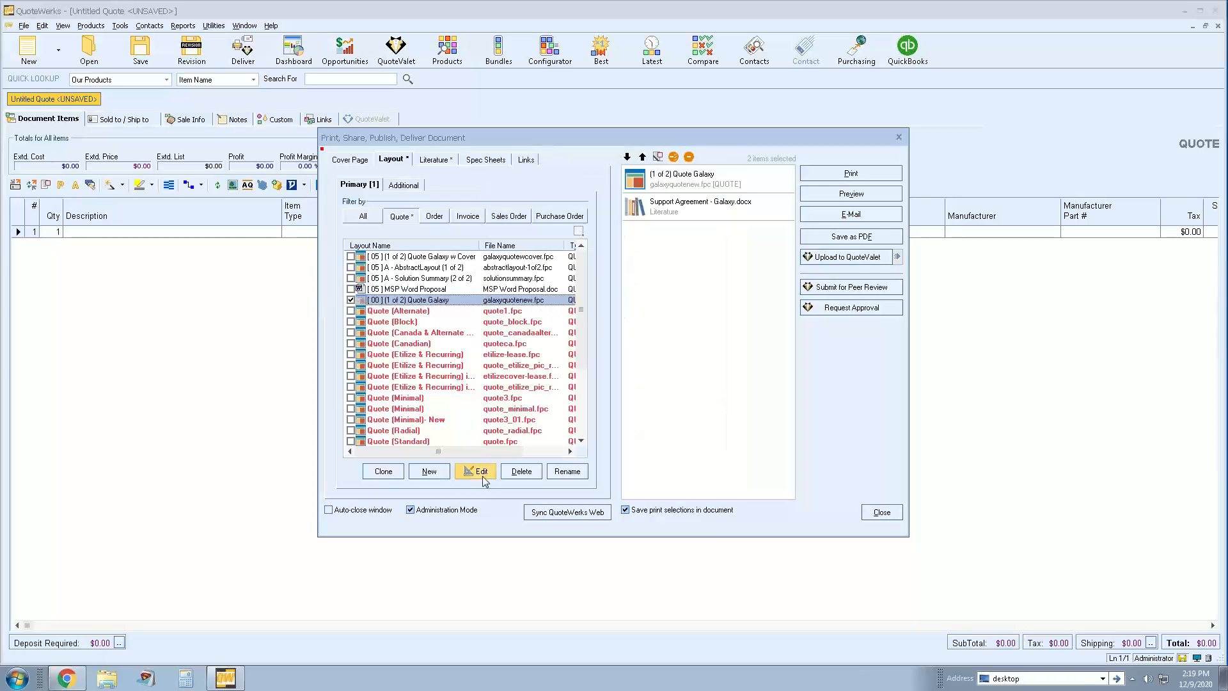
Step: Turn off Administration Mode and check which layouts, literature files and cover pages are available for the document
{"action": "left_click", "coordinate": [439, 511]}
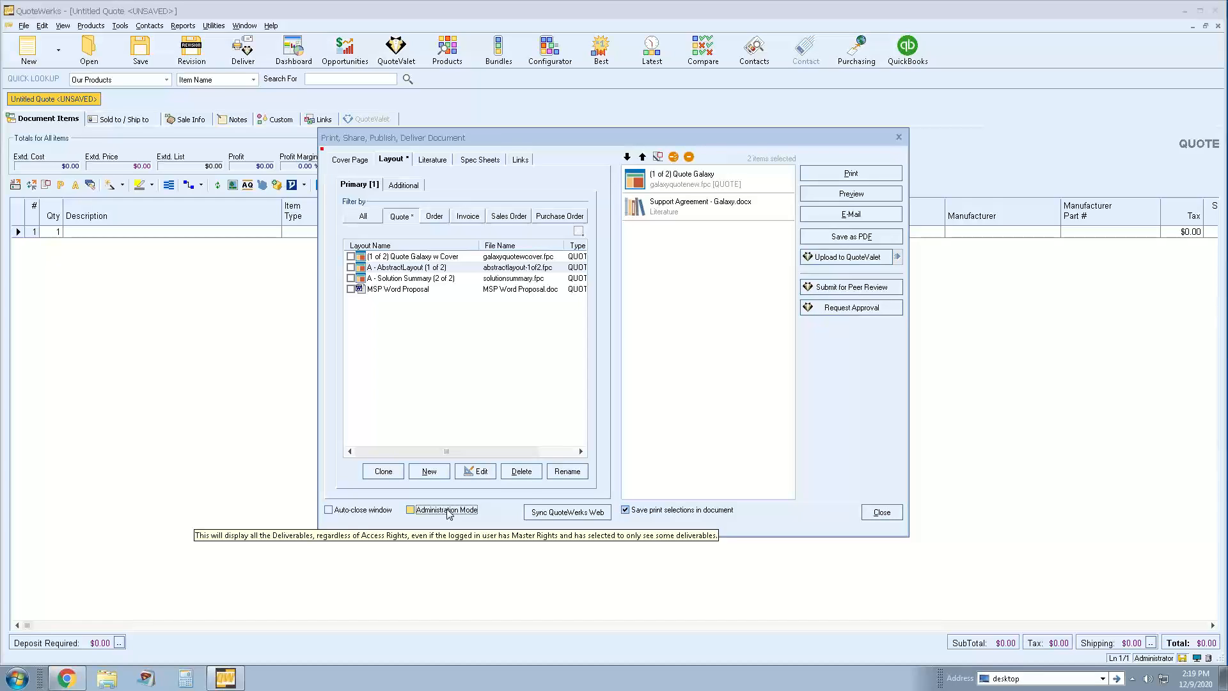
{"action": "left_click", "coordinate": [428, 159]}
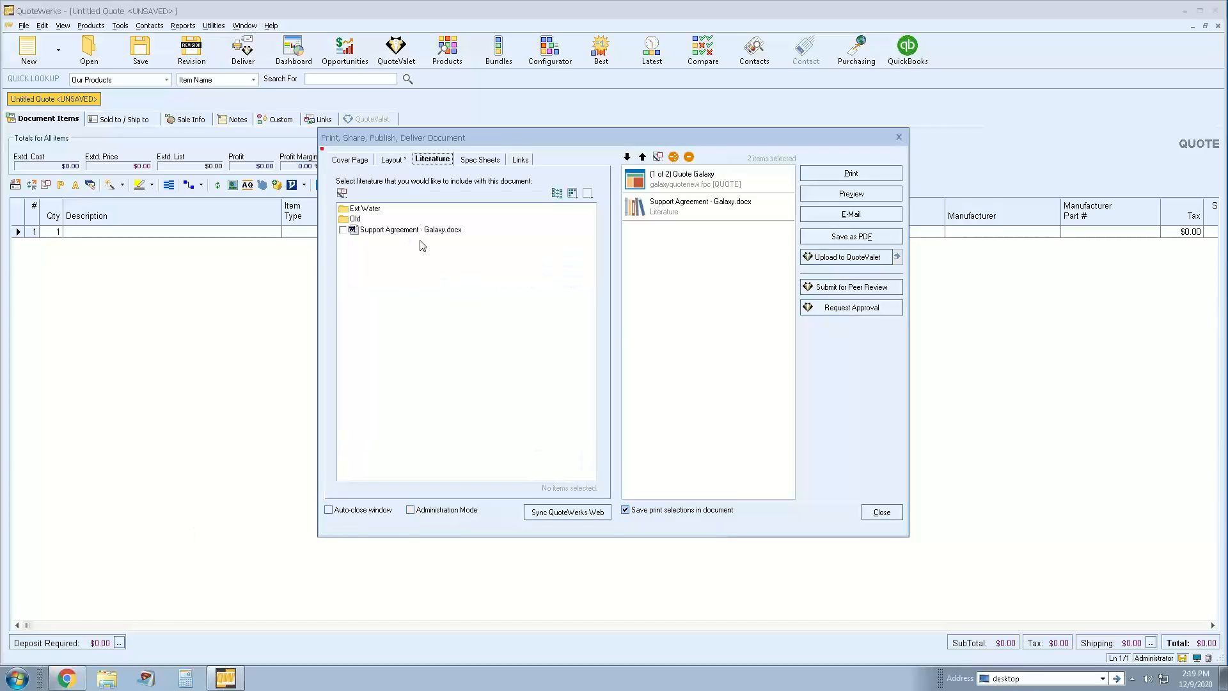
{"action": "left_click", "coordinate": [358, 159]}
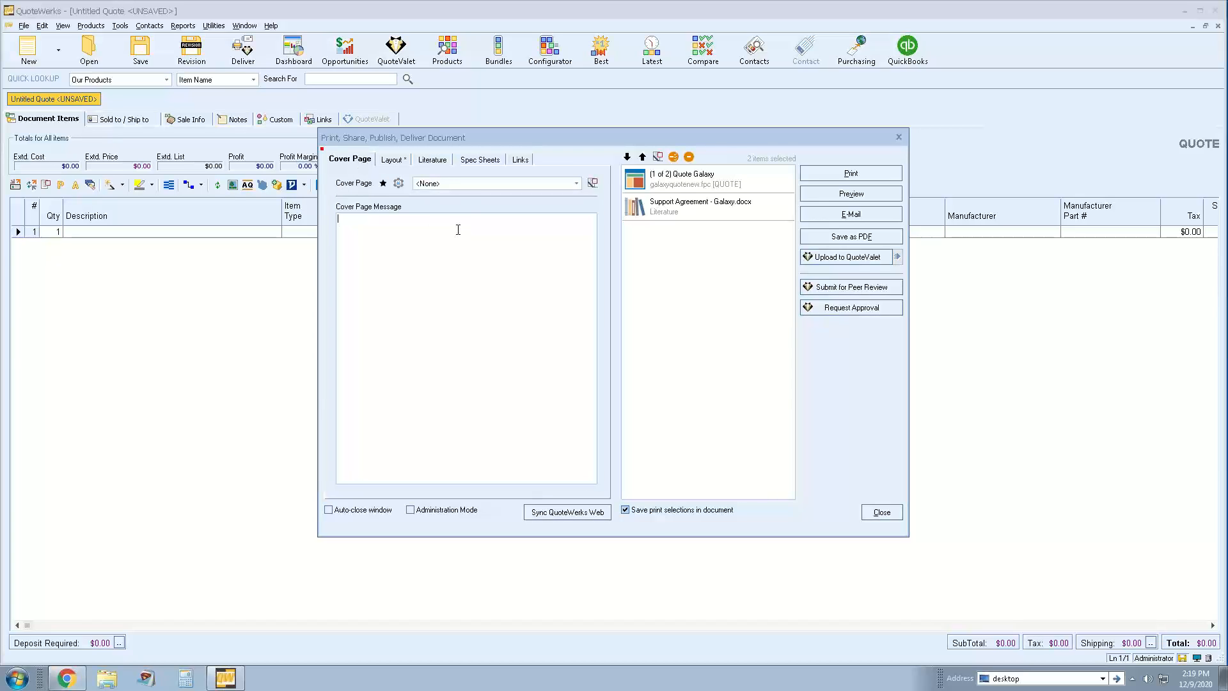
{"action": "left_click", "coordinate": [576, 183]}
{"action": "left_click", "coordinate": [448, 194]}
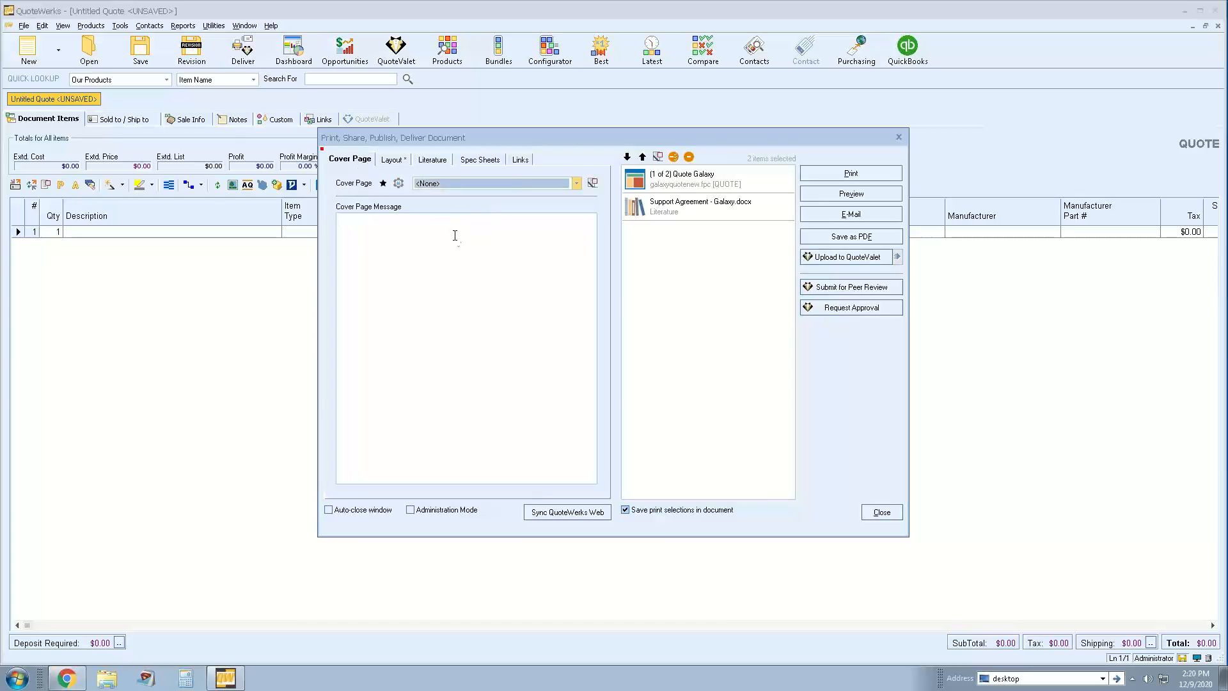
Step: In Administration Mode, select the cover page A- Galaxy Cover.docx and grant View rights on it to all users and groups
{"action": "left_click", "coordinate": [410, 510]}
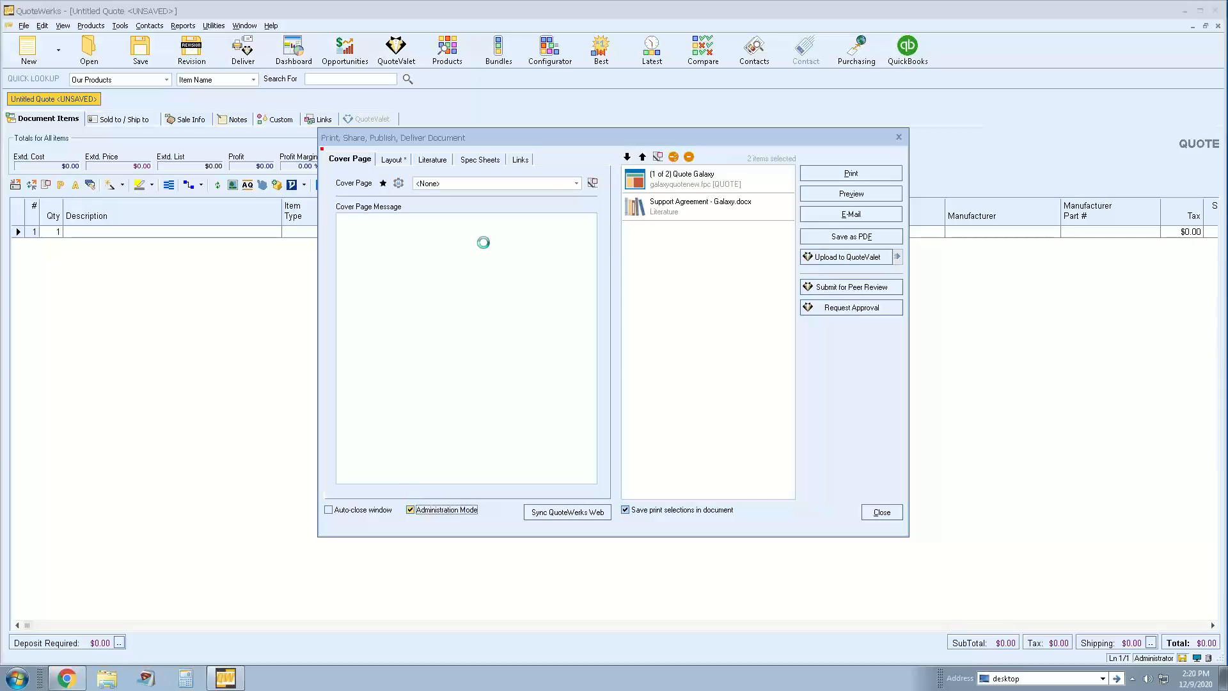
{"action": "left_click", "coordinate": [576, 184]}
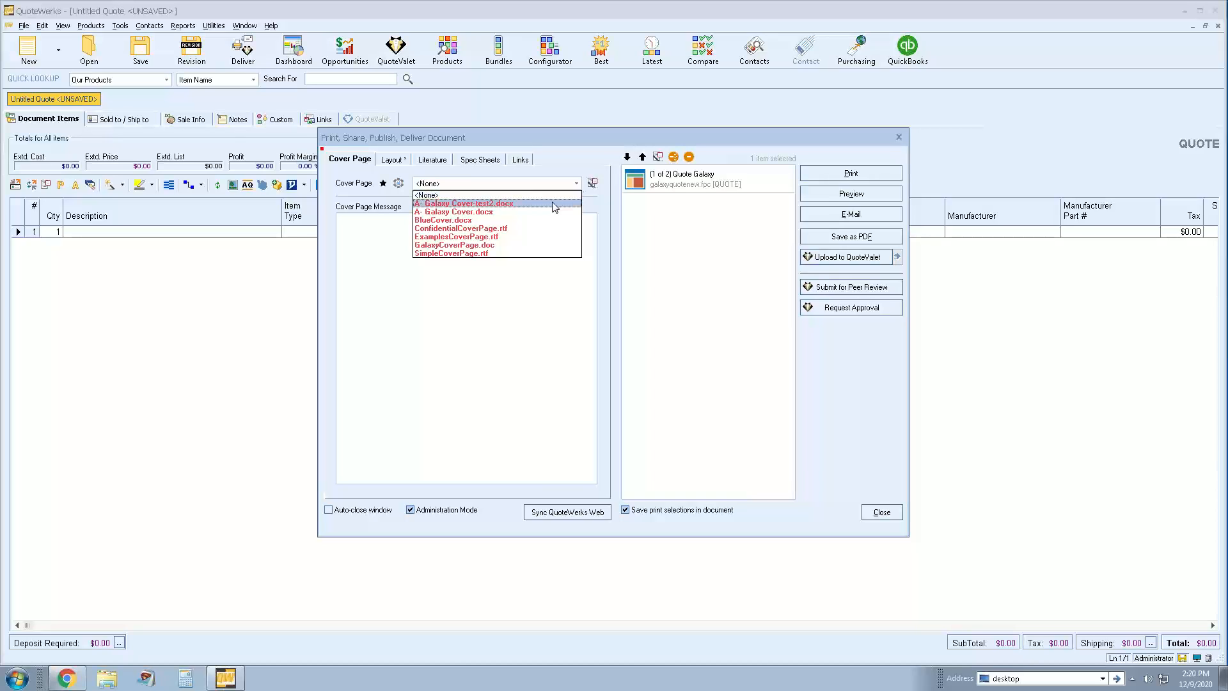
{"action": "left_click", "coordinate": [460, 213]}
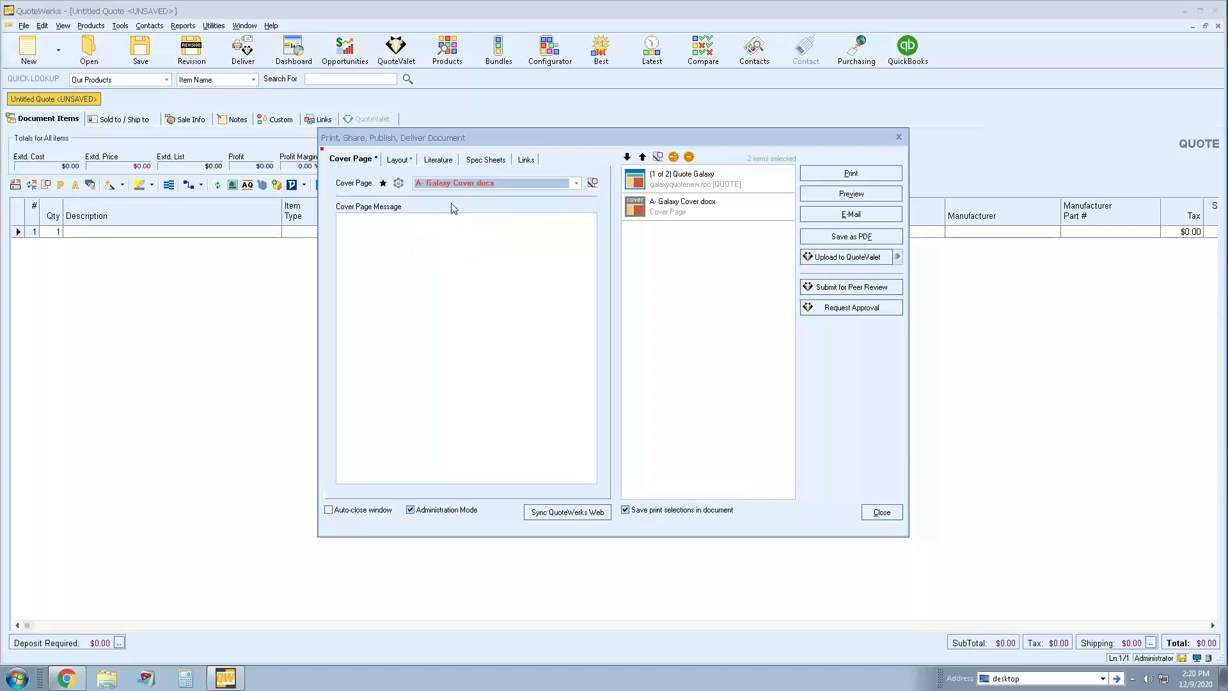
{"action": "left_click", "coordinate": [398, 184]}
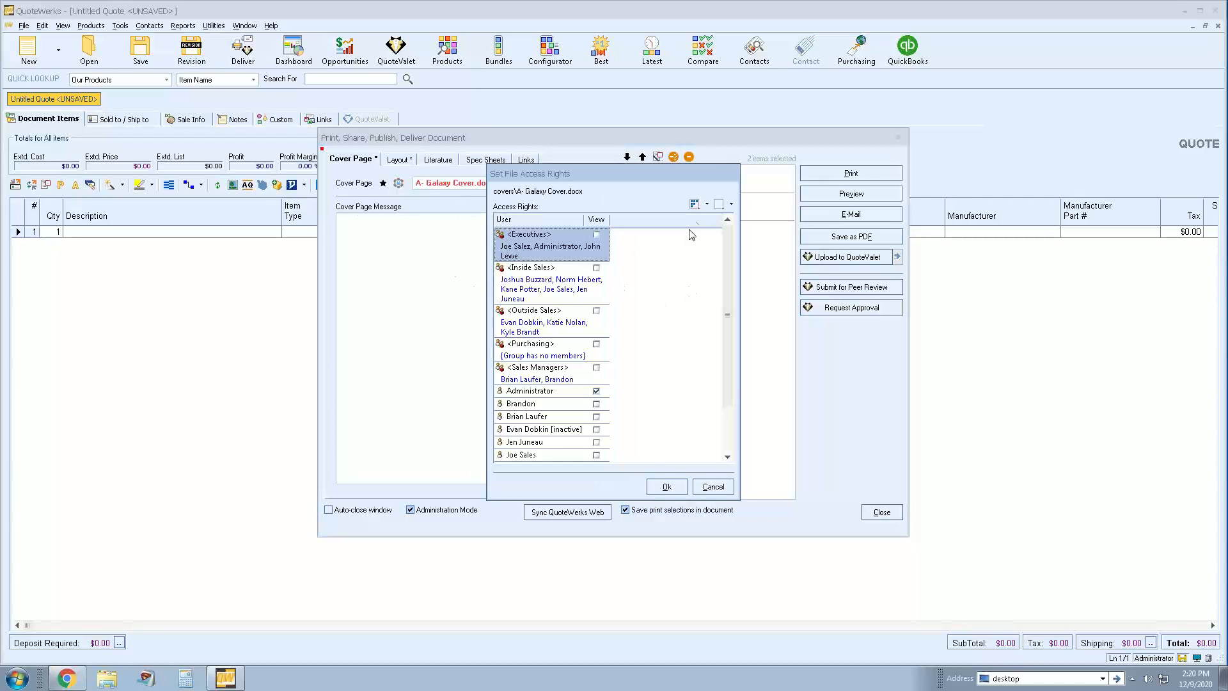
{"action": "left_click", "coordinate": [694, 204]}
{"action": "left_click", "coordinate": [666, 486]}
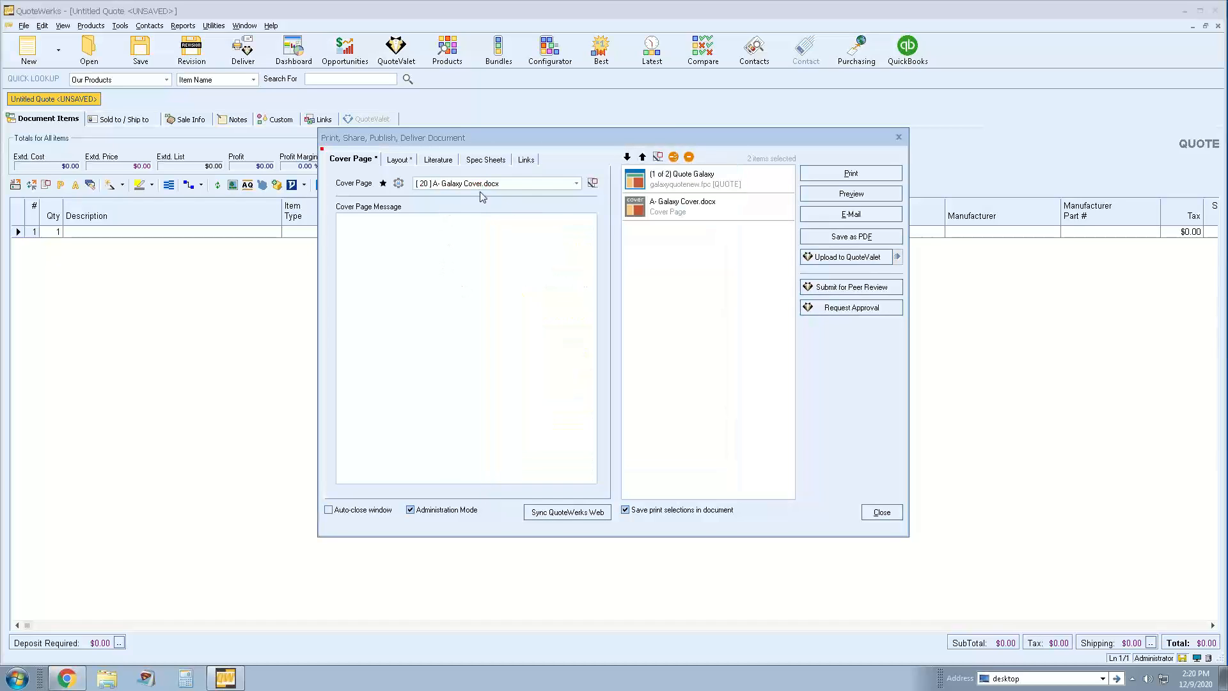
Step: Select the cover page BlueCover.docx and grant View rights on it to the Executives, Inside Sales, Outside Sales and Sales Managers groups
{"action": "left_click", "coordinate": [522, 187]}
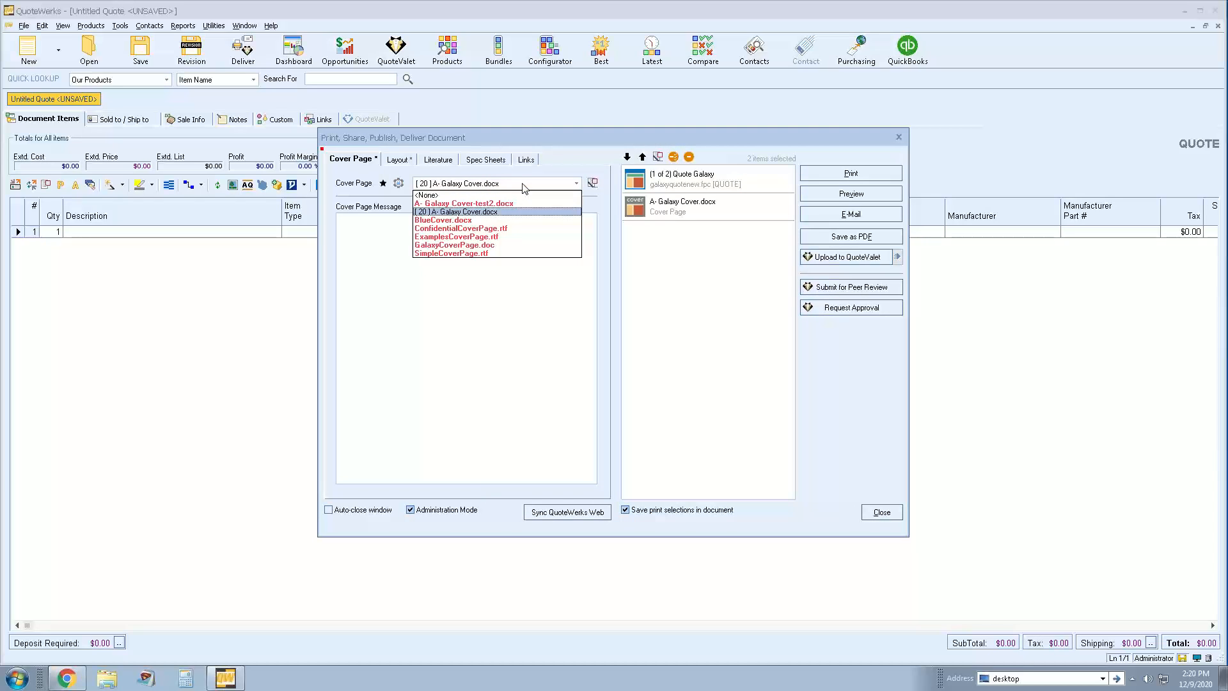
{"action": "left_click", "coordinate": [474, 220]}
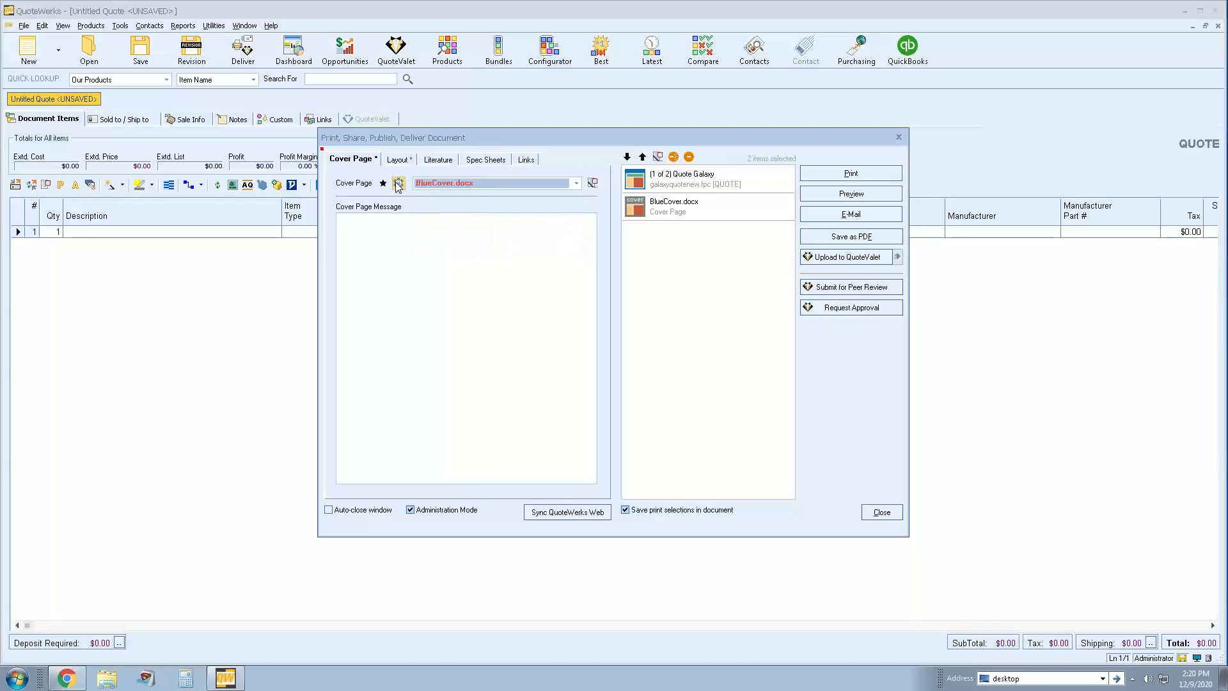
{"action": "left_click", "coordinate": [399, 184]}
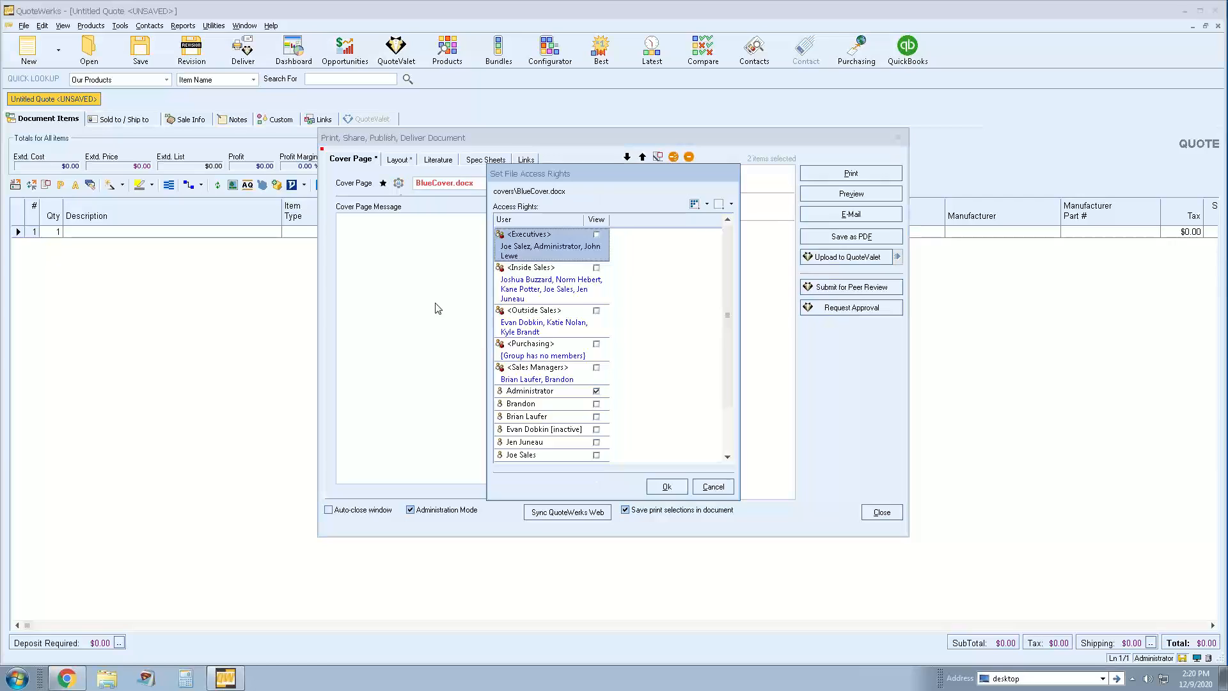
{"action": "left_click", "coordinate": [596, 234]}
{"action": "left_click", "coordinate": [595, 267]}
{"action": "left_click", "coordinate": [596, 310]}
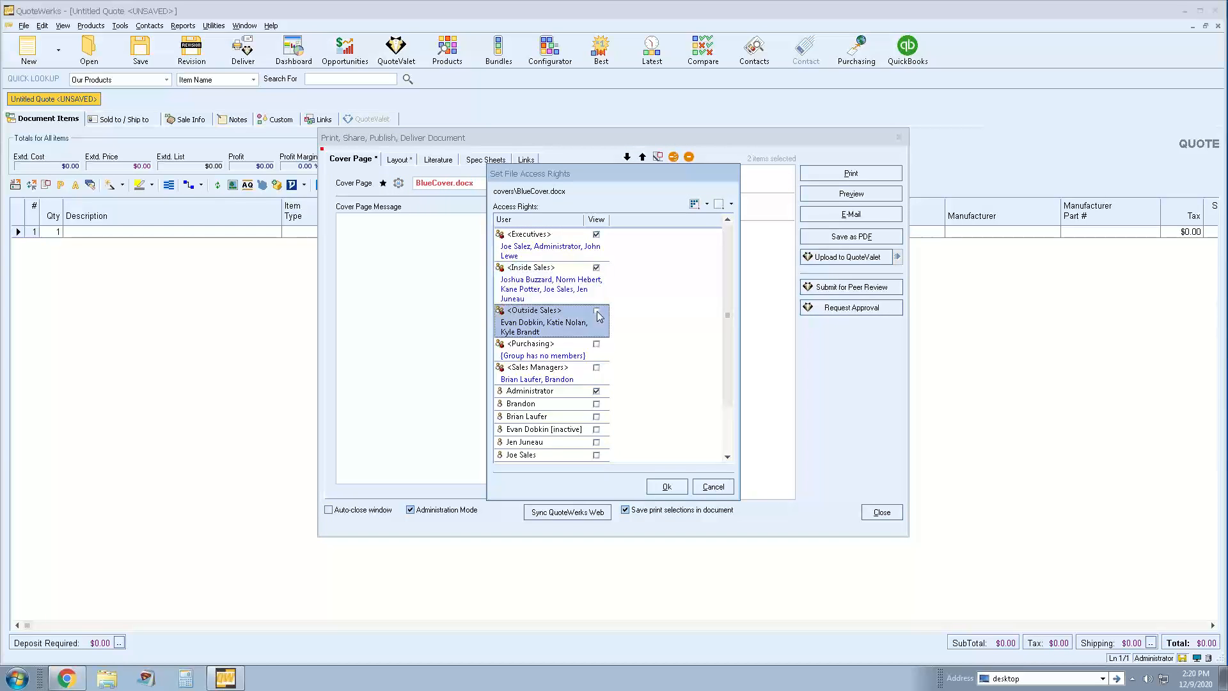
{"action": "left_click", "coordinate": [596, 368]}
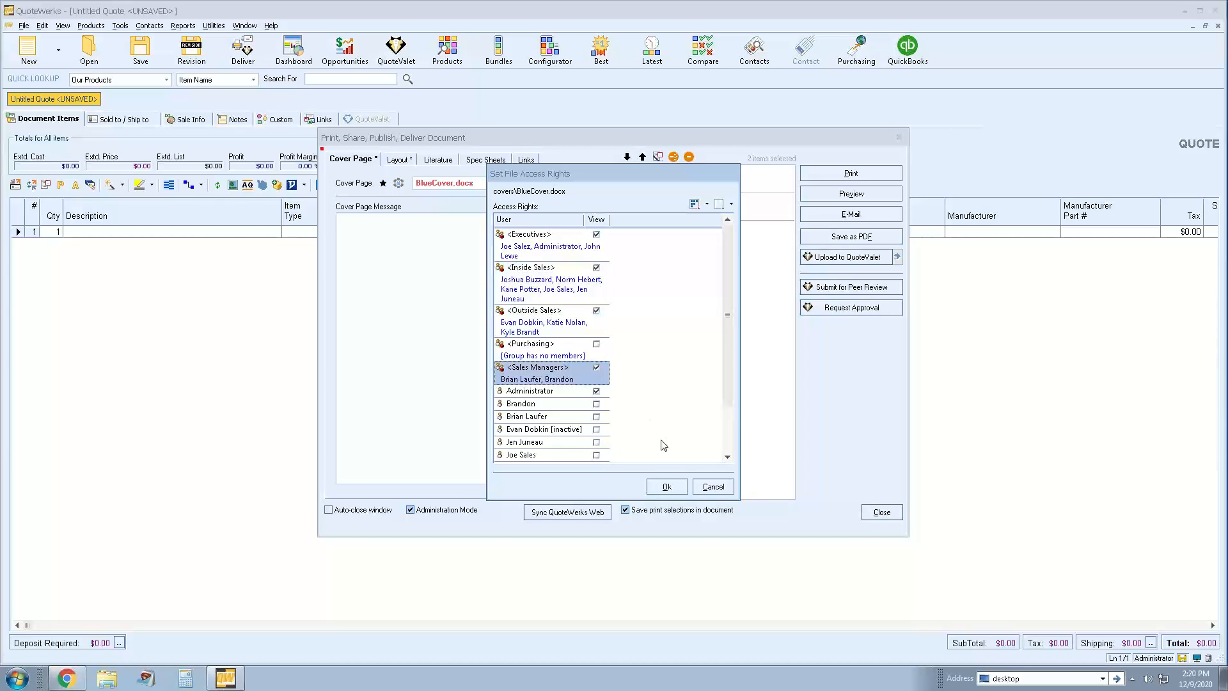
{"action": "left_click", "coordinate": [666, 486]}
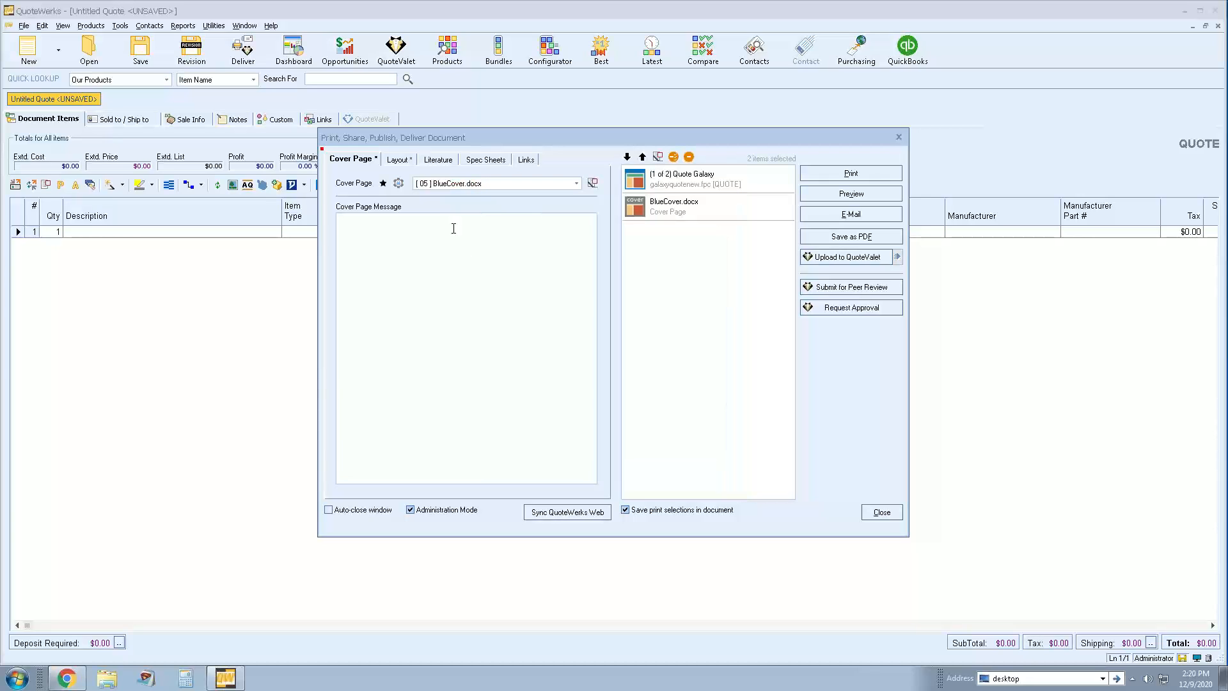
Step: Turn off Administration Mode and review the list of available cover pages
{"action": "left_click", "coordinate": [576, 184]}
{"action": "left_click", "coordinate": [577, 184]}
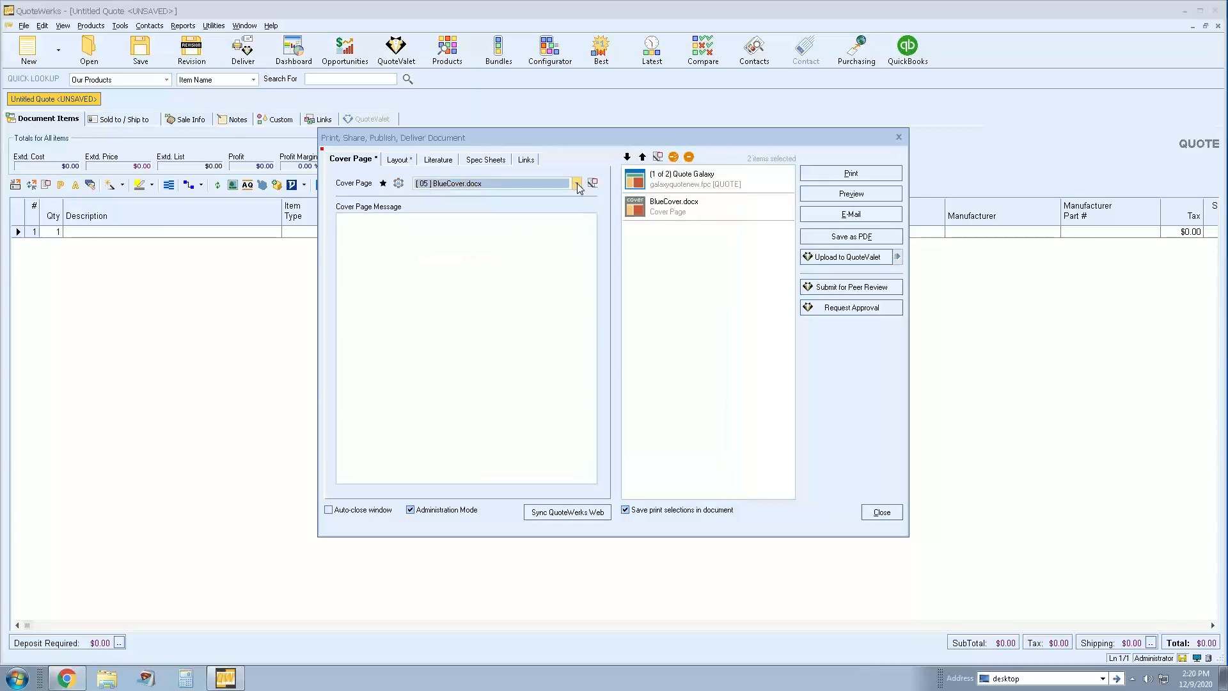
{"action": "left_click", "coordinate": [410, 510]}
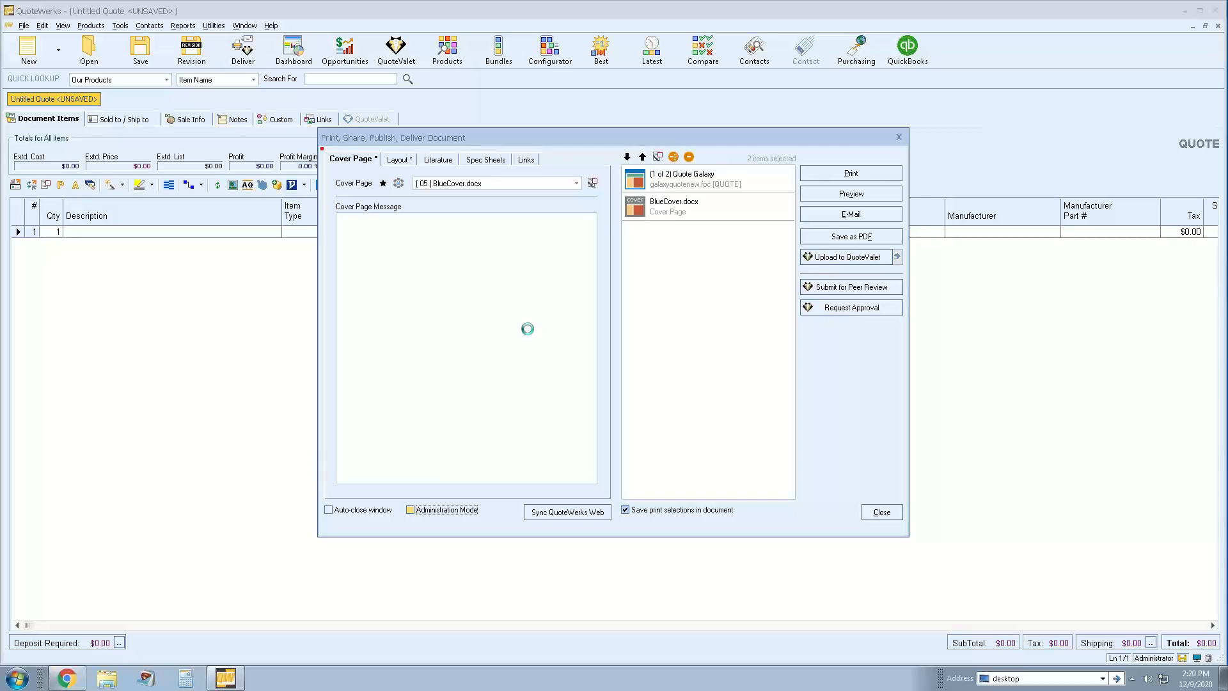
{"action": "left_click", "coordinate": [577, 183]}
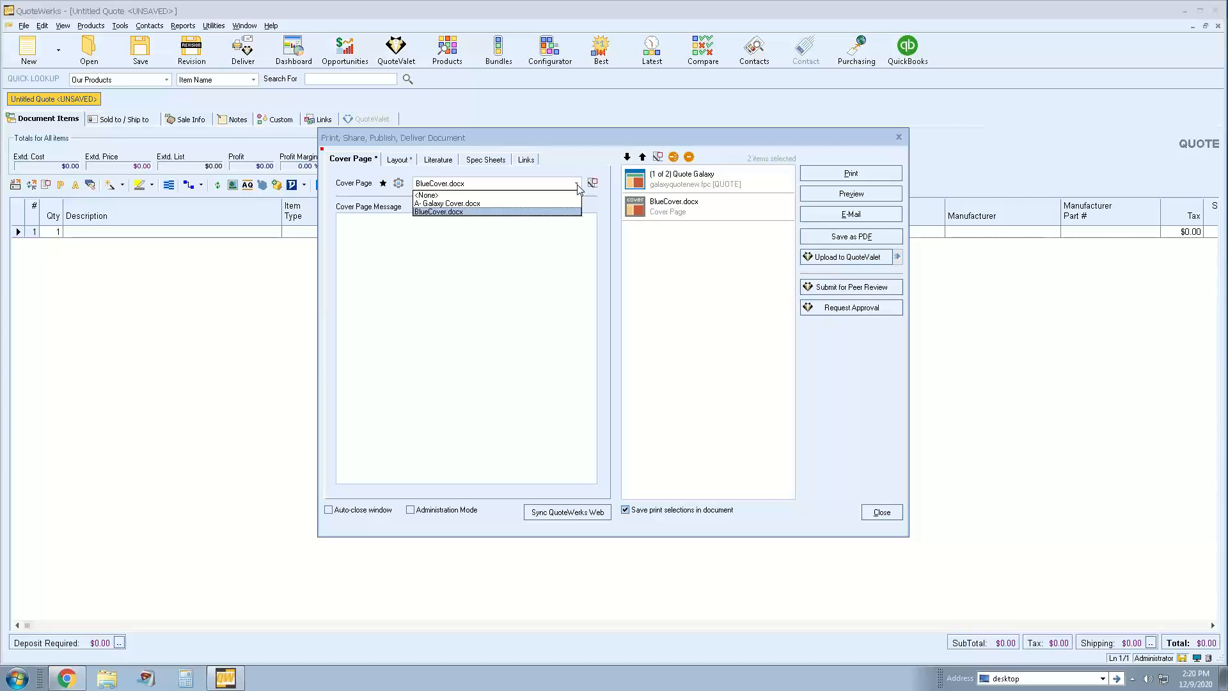
Step: Review the quote layouts available for the document and close the print and deliver window
{"action": "left_click", "coordinate": [577, 185]}
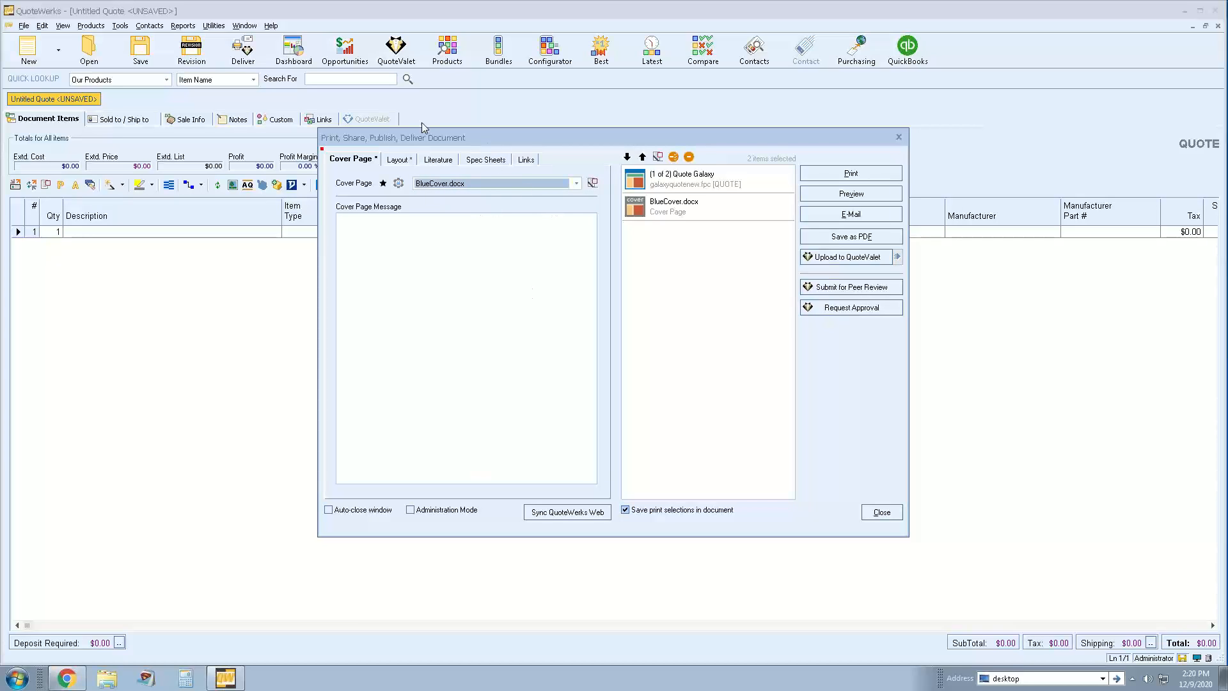
{"action": "left_click", "coordinate": [400, 159]}
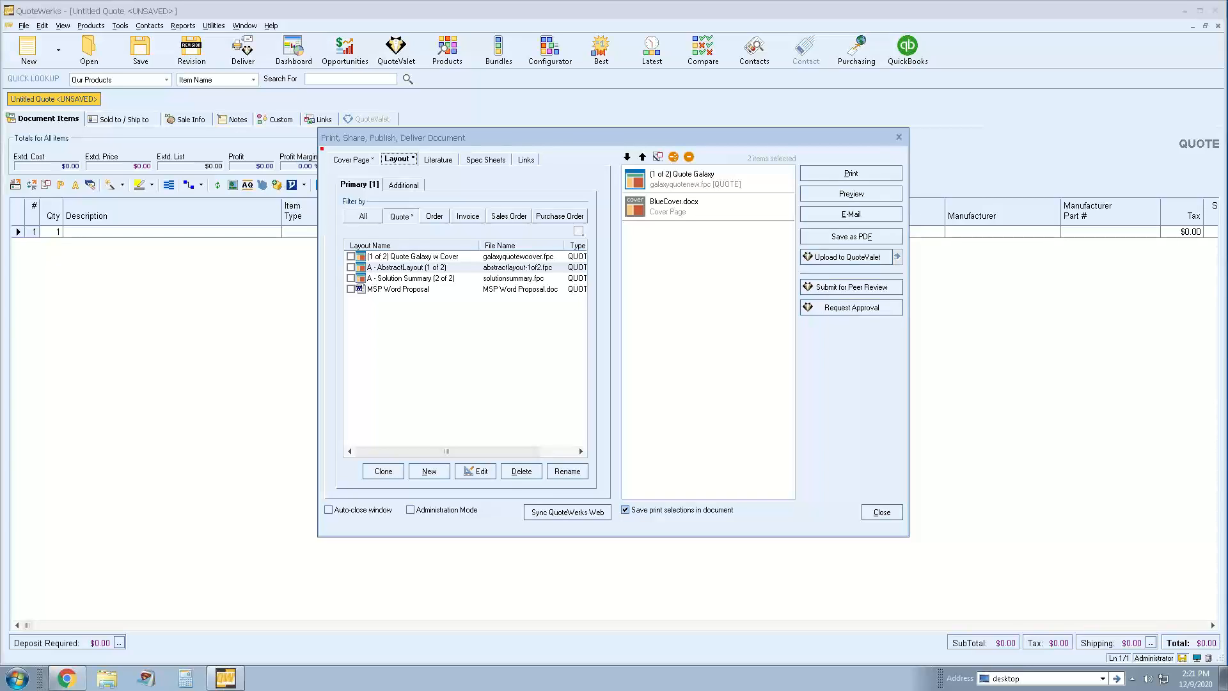
{"action": "left_click", "coordinate": [898, 515]}
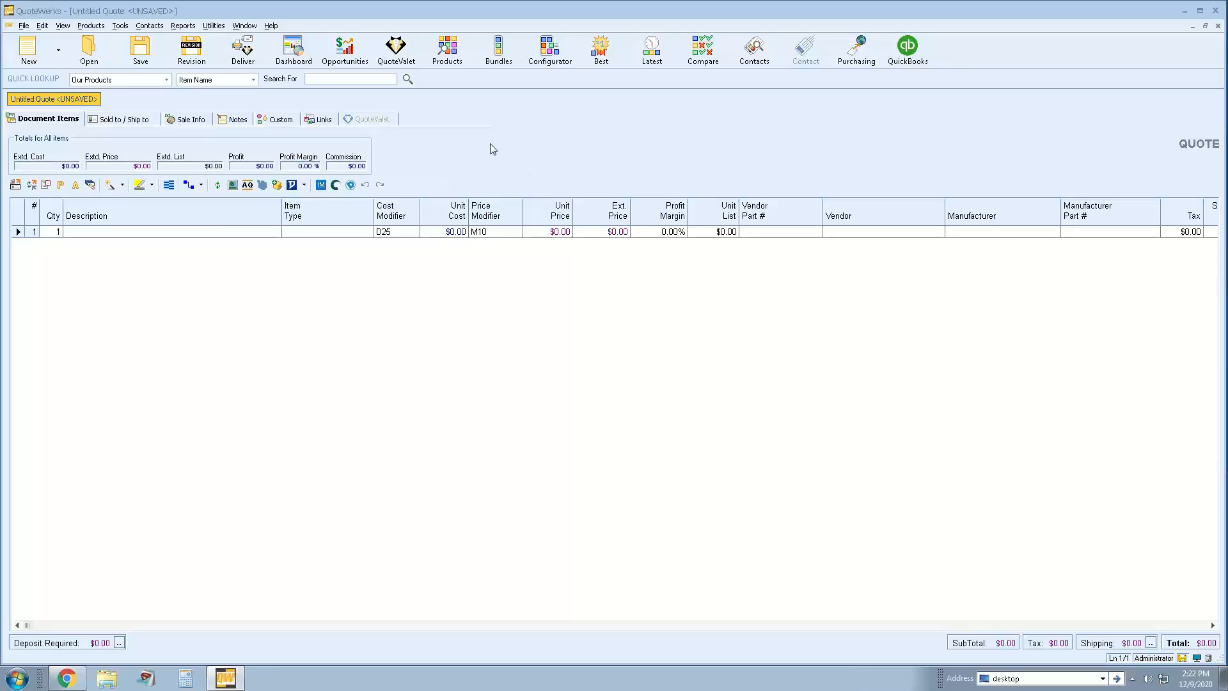
Step: Open the properties of the user listed directly below Administrator and expand the Grid Toolbar entries in that user's menu rights
{"action": "left_click", "coordinate": [212, 27]}
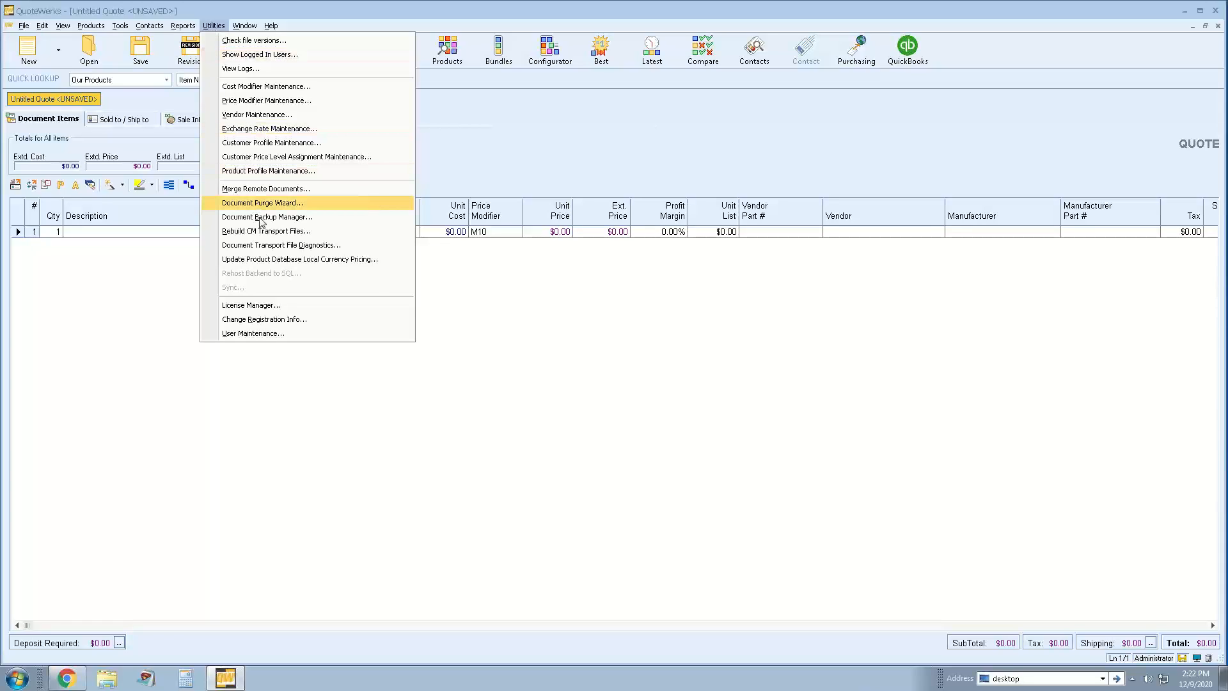
{"action": "left_click", "coordinate": [342, 339]}
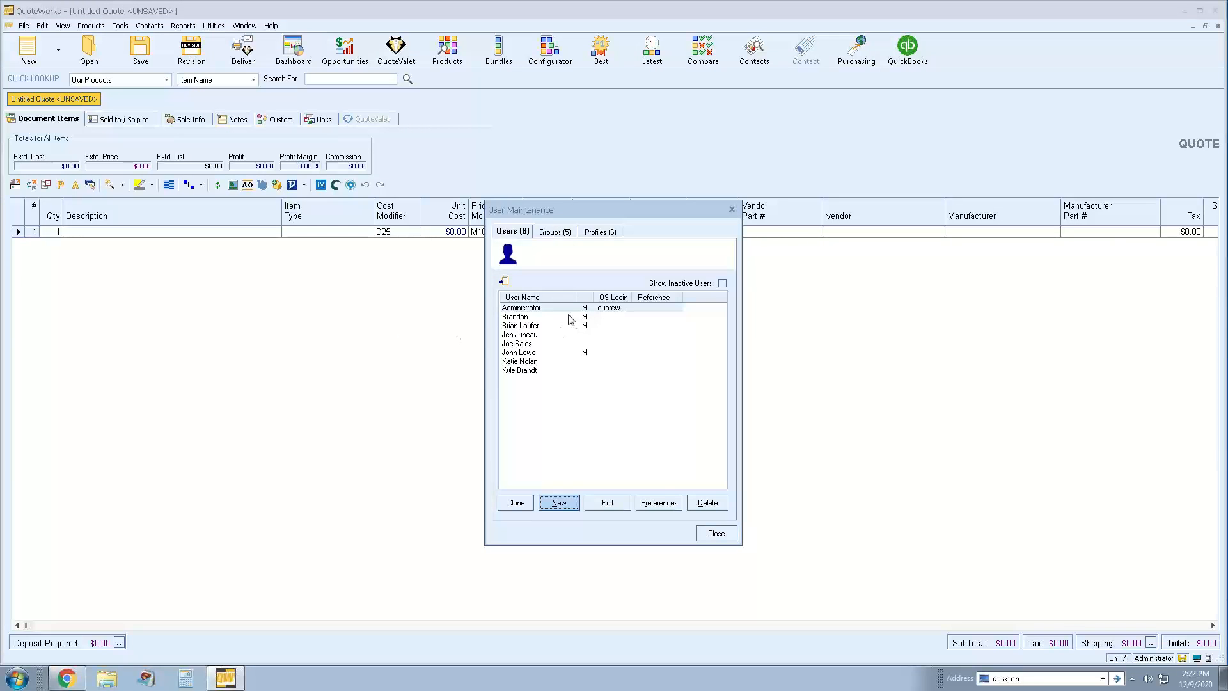
{"action": "left_click", "coordinate": [568, 316]}
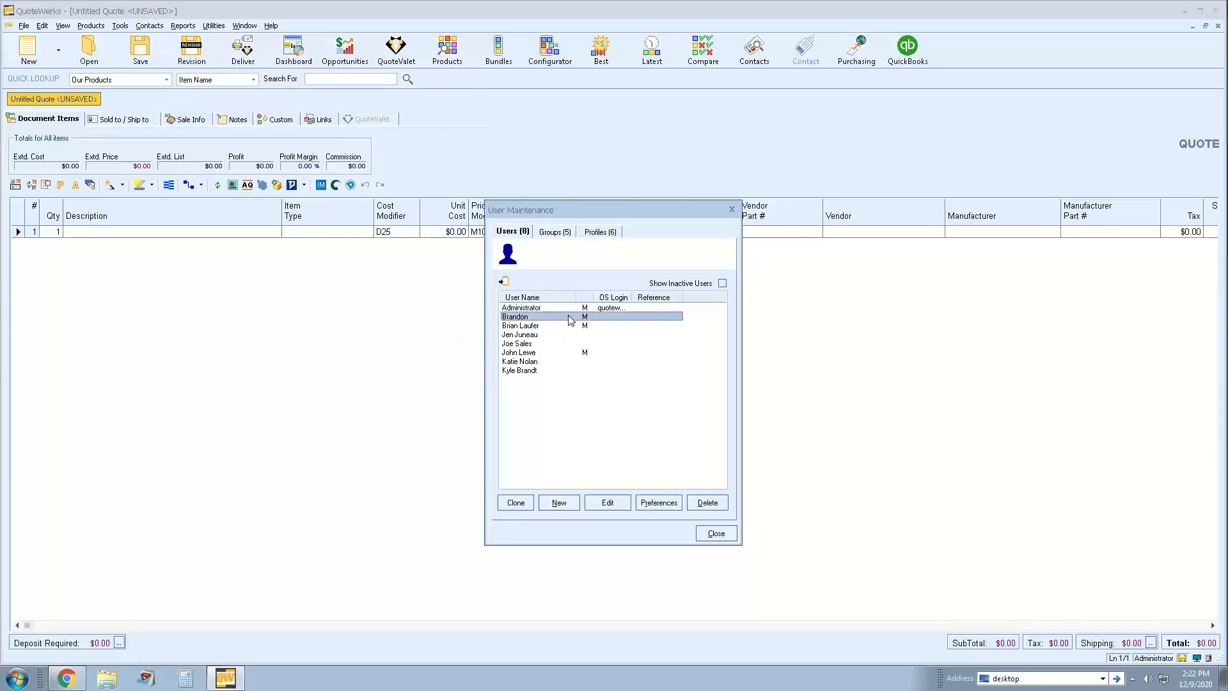
{"action": "left_click", "coordinate": [600, 503]}
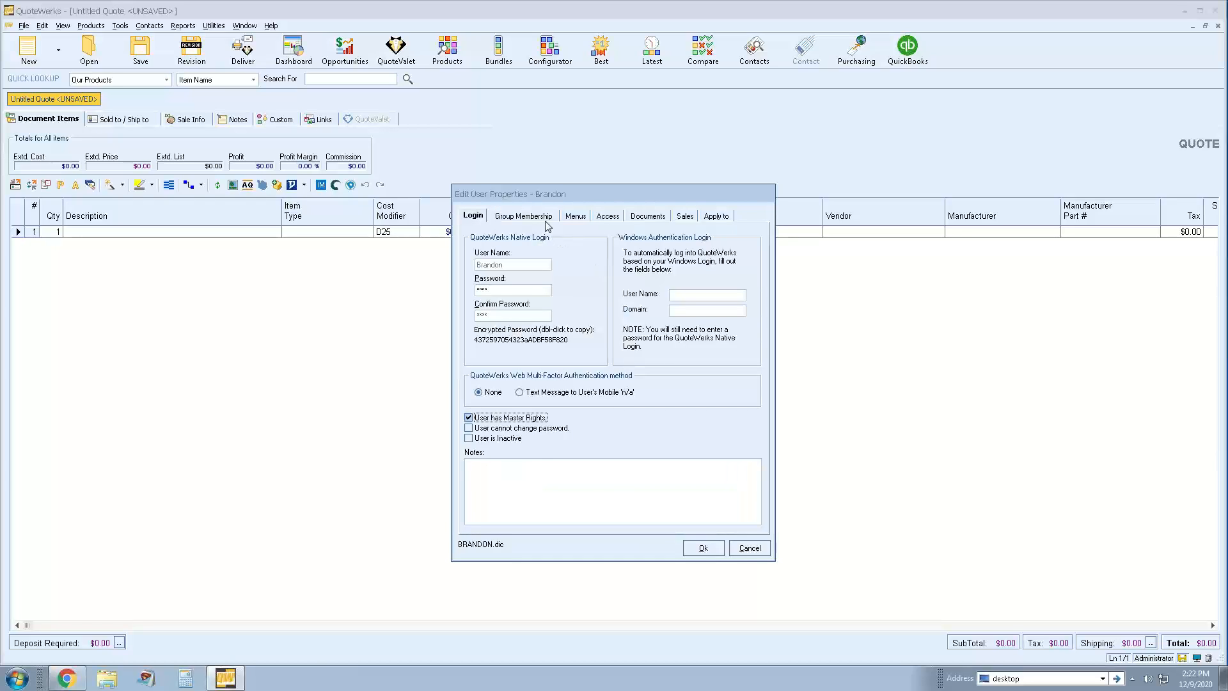
{"action": "left_click", "coordinate": [573, 218]}
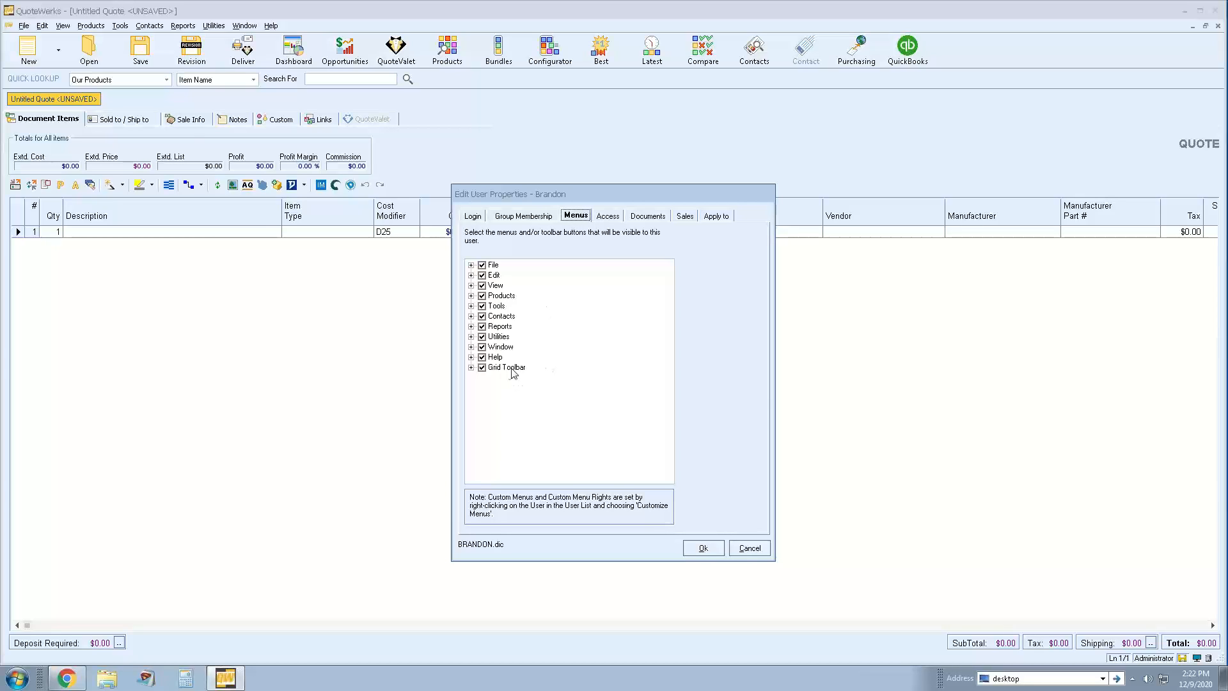
{"action": "left_click", "coordinate": [472, 367]}
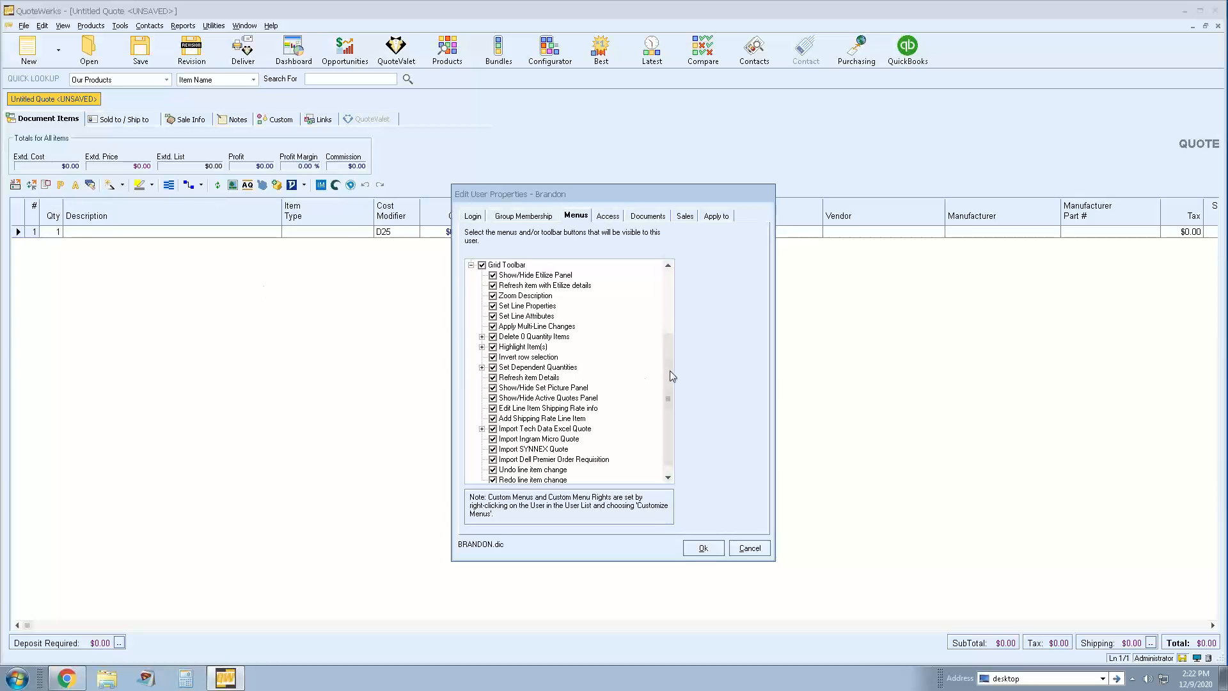
{"action": "mouse_move", "coordinate": [670, 370]}
{"action": "left_mouse_down"}
{"action": "mouse_move", "coordinate": [668, 413]}
{"action": "mouse_move", "coordinate": [678, 308]}
{"action": "mouse_move", "coordinate": [673, 373]}
{"action": "left_mouse_up"}
{"action": "left_click_drag", "start_coordinate": [673, 359], "coordinate": [672, 371]}
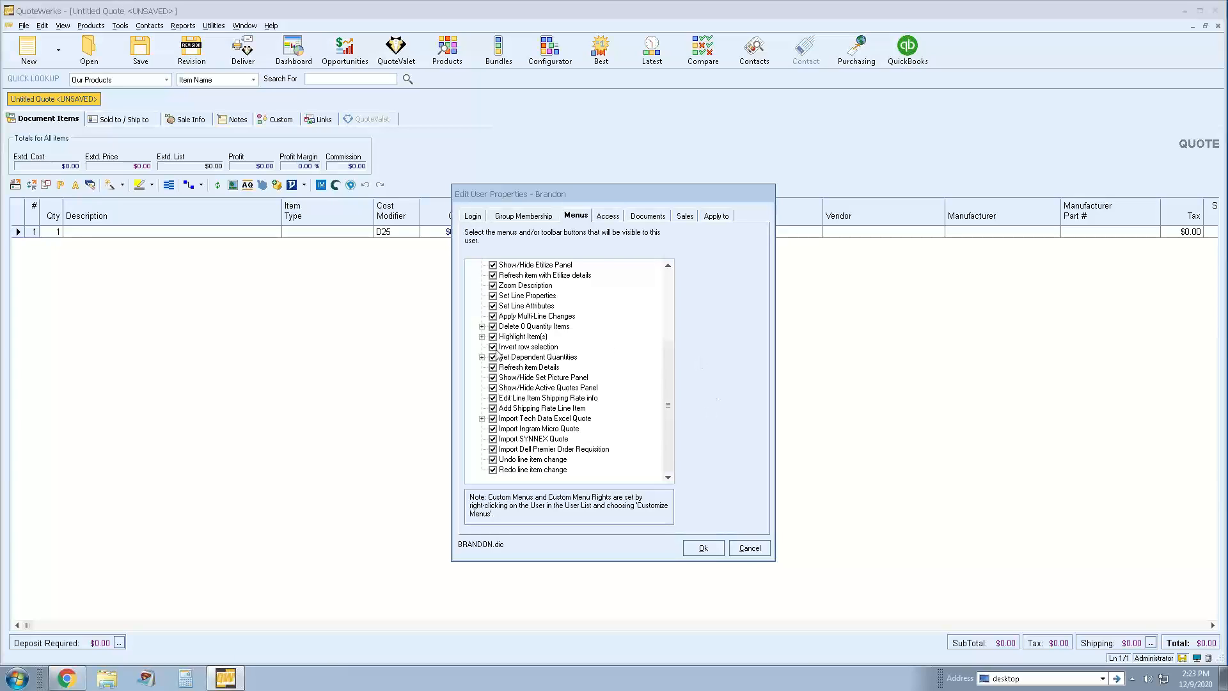
Step: Hide Invert row selection and Highlight Item(s) from the user, followed by the entire Grid Toolbar group
{"action": "left_click", "coordinate": [493, 347]}
{"action": "left_click", "coordinate": [492, 336]}
{"action": "left_click_drag", "start_coordinate": [670, 358], "coordinate": [673, 340]}
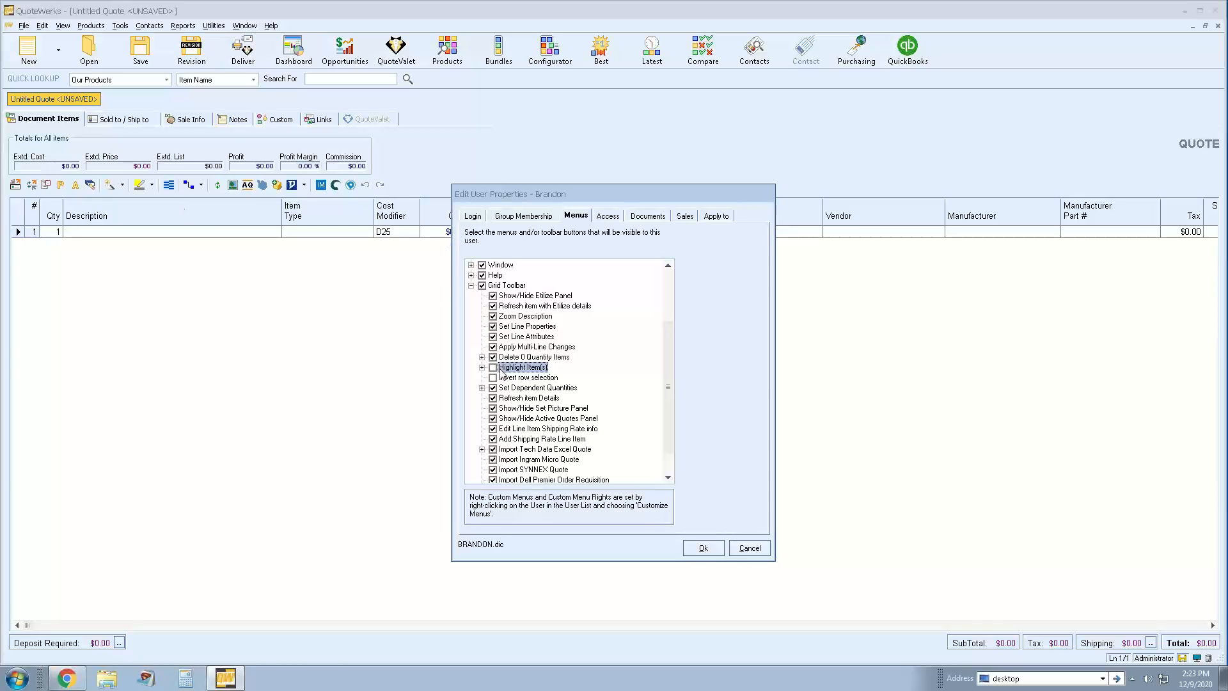
{"action": "left_click", "coordinate": [482, 286]}
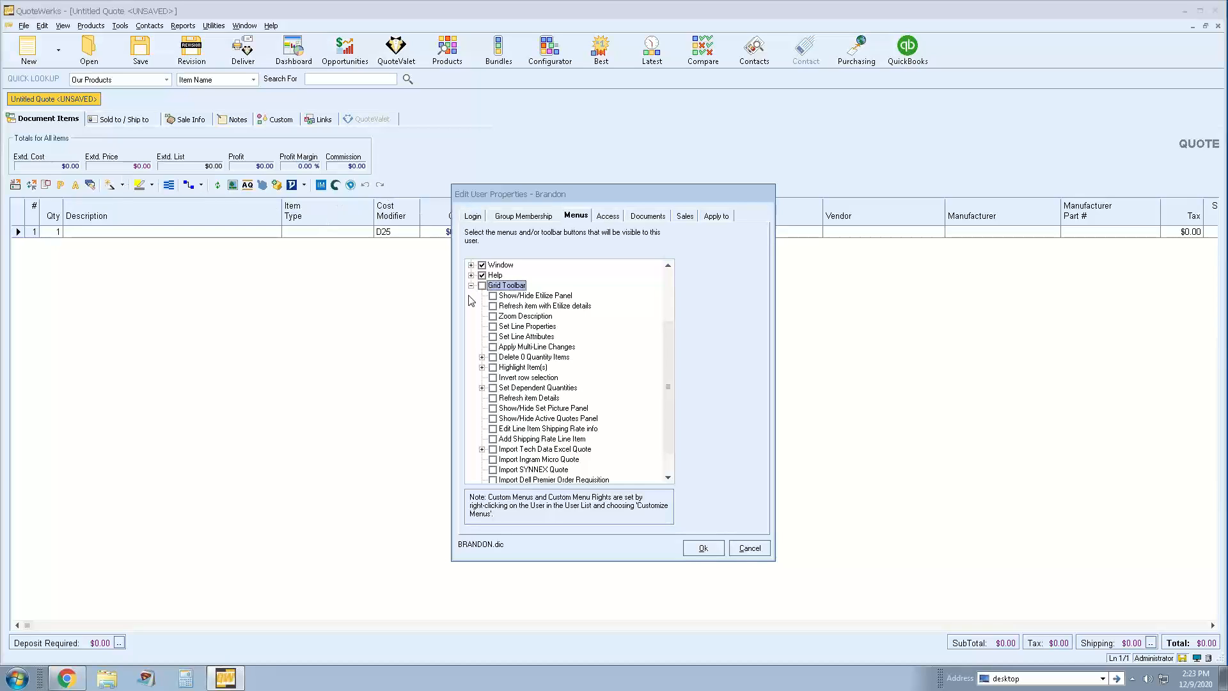
Step: Make all Grid Toolbar entries visible to the user again, save the user properties and close User Maintenance
{"action": "left_click", "coordinate": [482, 286]}
{"action": "left_click", "coordinate": [702, 553]}
{"action": "left_click", "coordinate": [716, 535]}
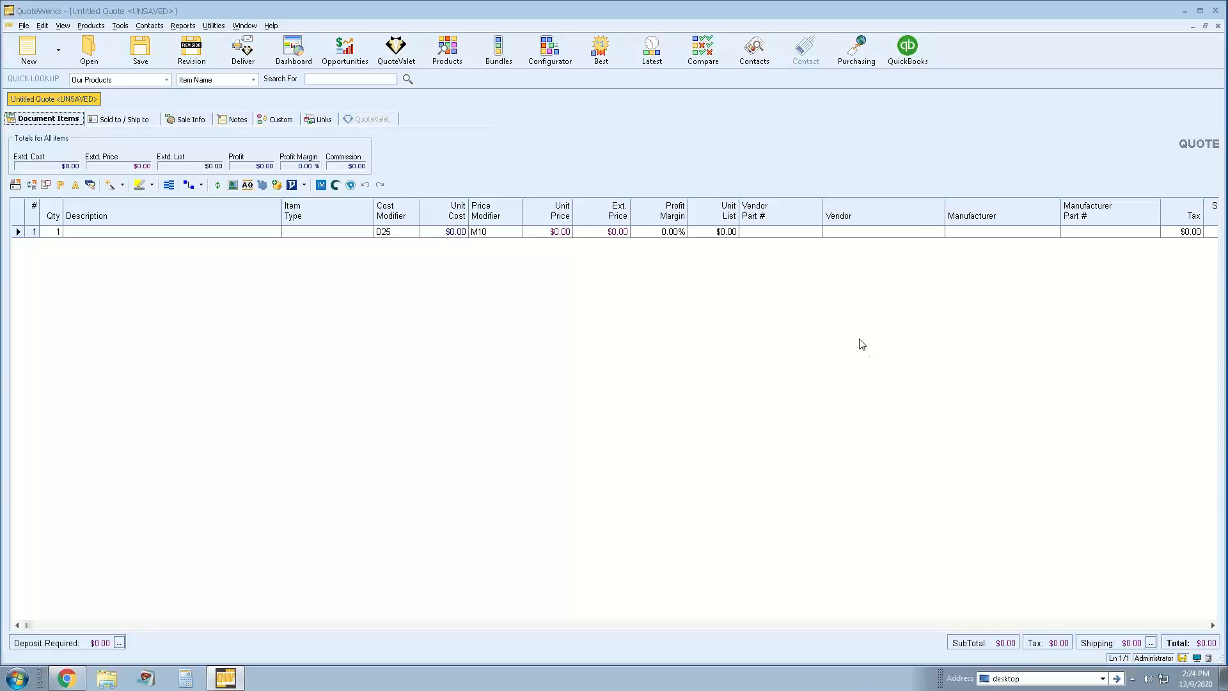
Step: Examine the Re-Export PO to 'QuickBooks' command on the fully received Ingram Micro purchase order and close Purchasing
{"action": "left_click", "coordinate": [855, 50]}
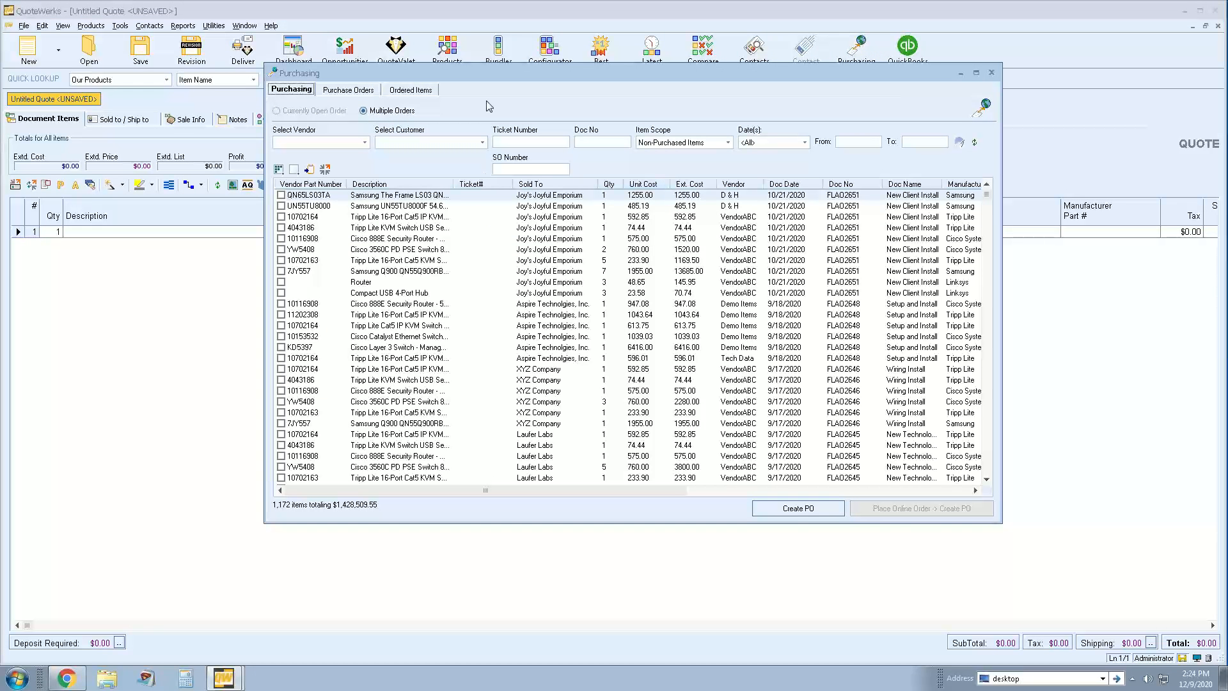
{"action": "left_click", "coordinate": [334, 91]}
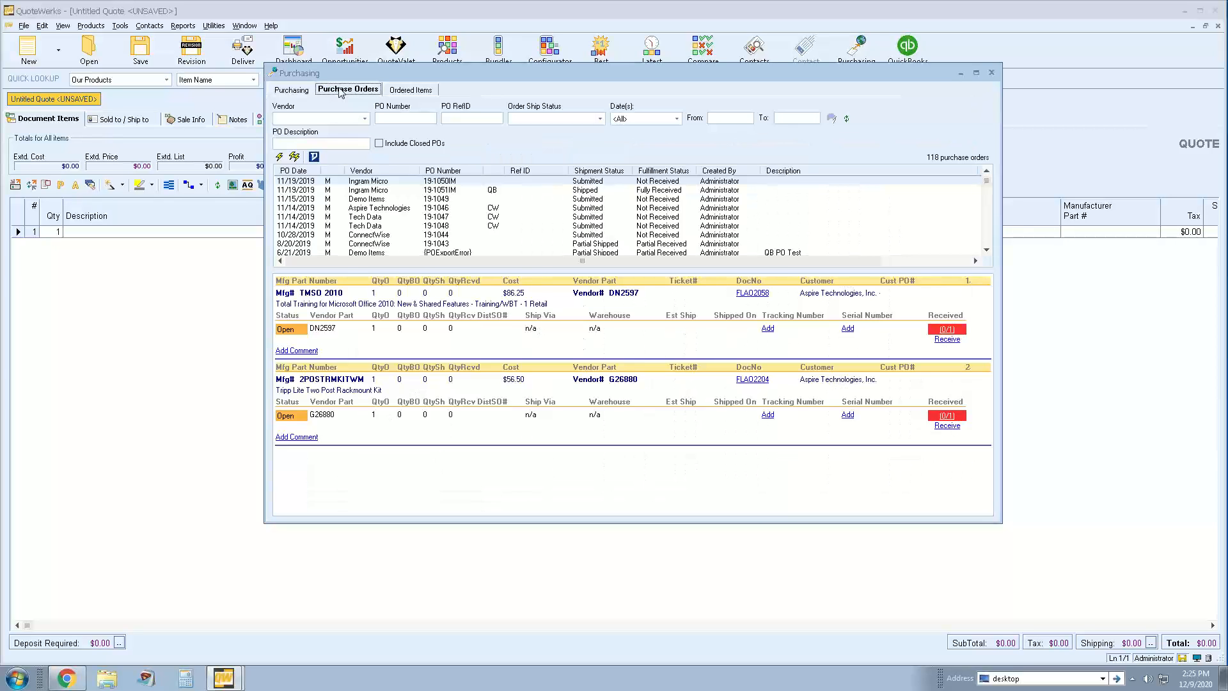
{"action": "left_click", "coordinate": [515, 191]}
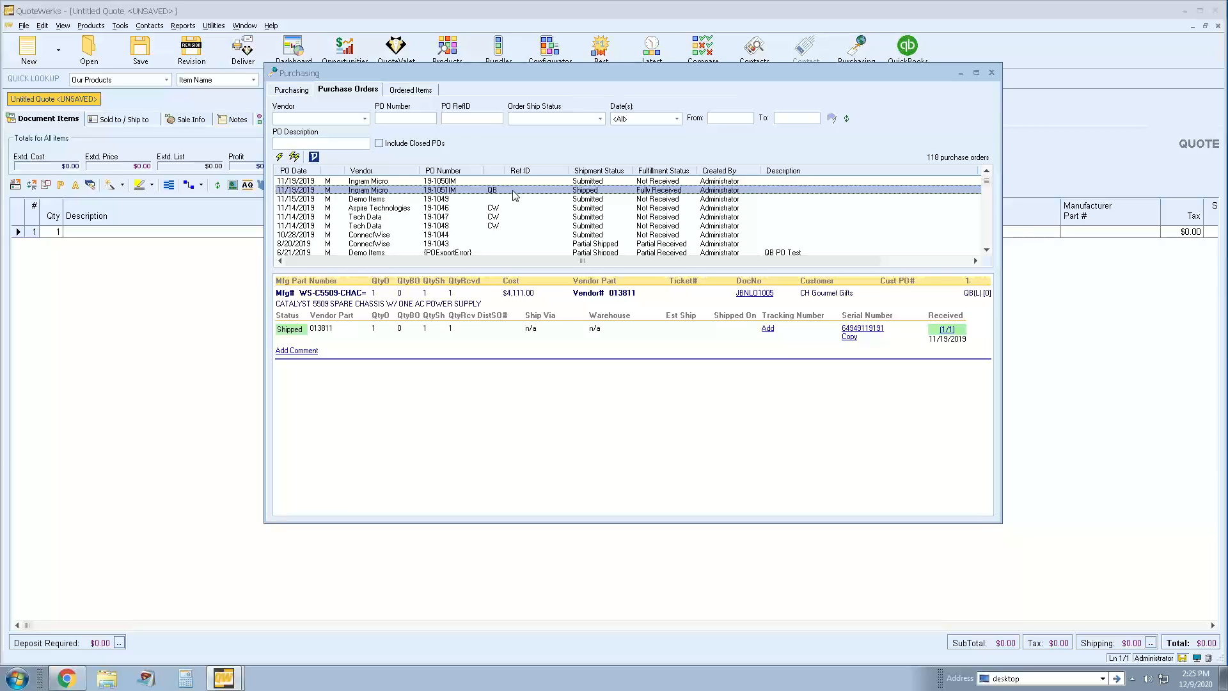
{"action": "left_click", "coordinate": [507, 192]}
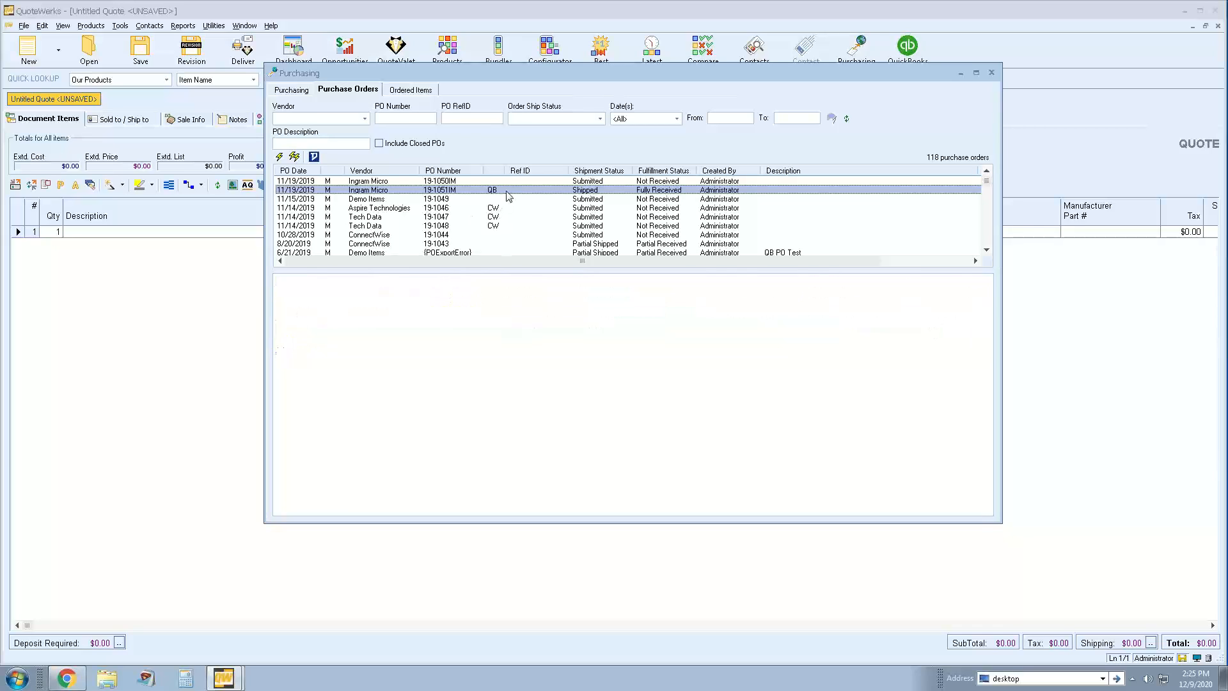
{"action": "right_click", "coordinate": [509, 196]}
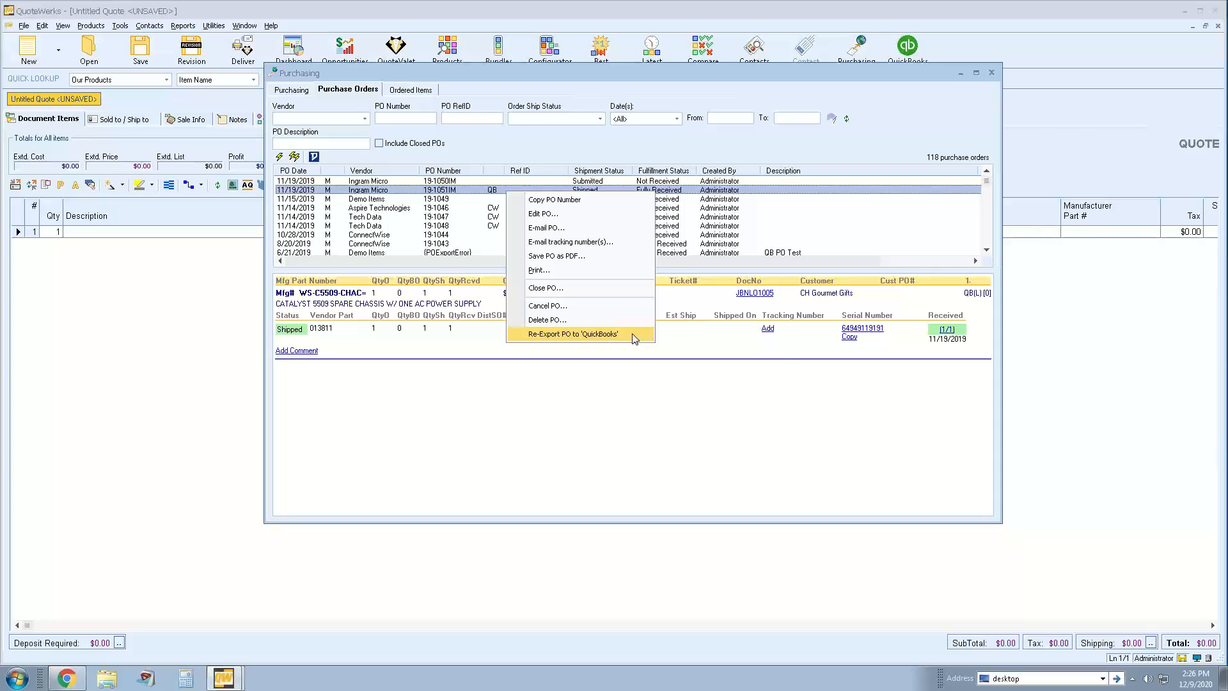
{"action": "left_click", "coordinate": [633, 334]}
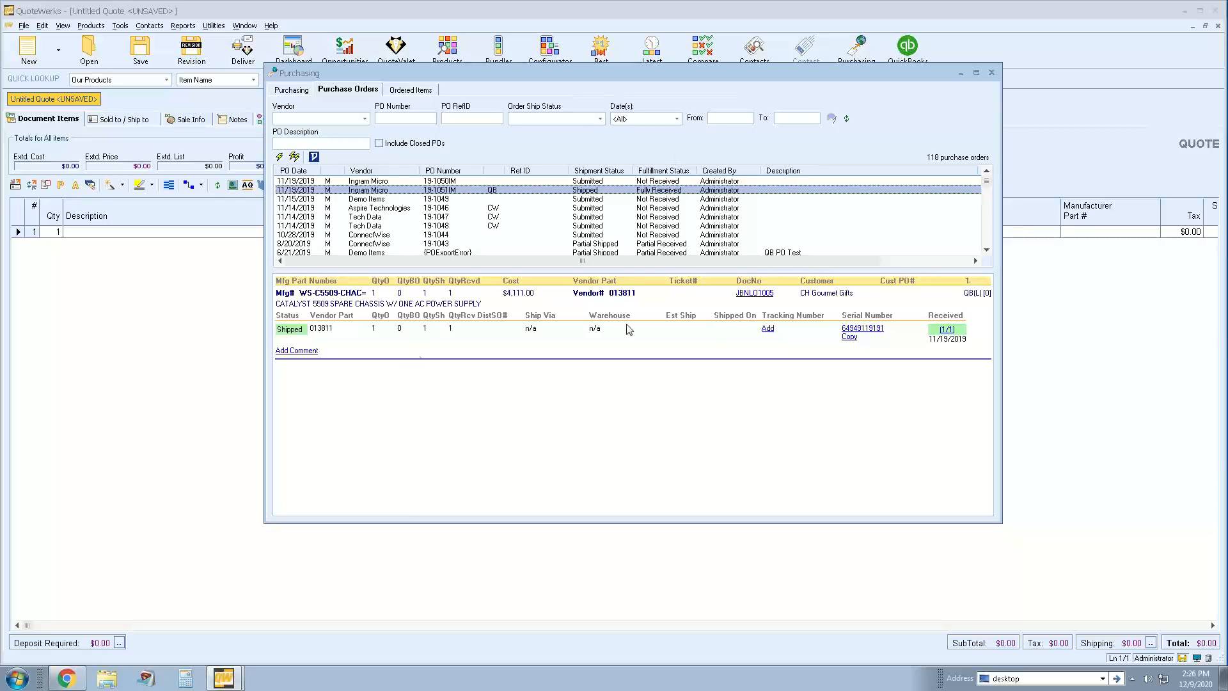
{"action": "left_click", "coordinate": [991, 72]}
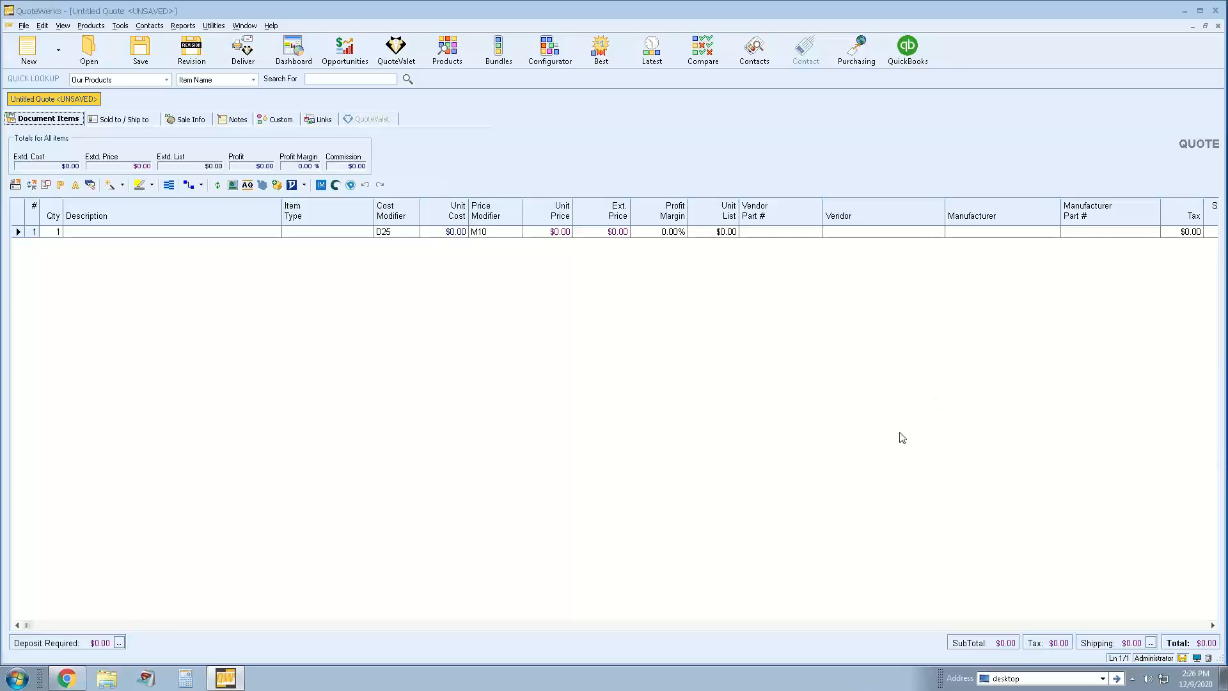
Step: Open the Product Lookup and check the contents of the Etilize Public Favorites and My Favorites folders
{"action": "left_click", "coordinate": [446, 55]}
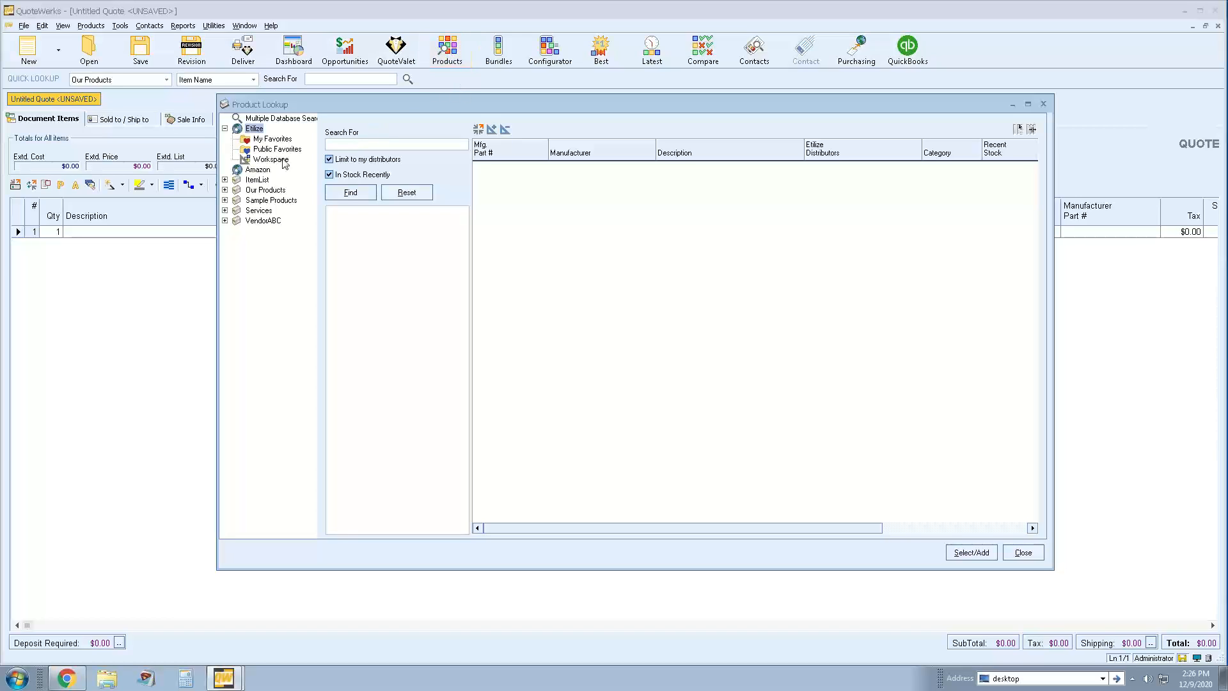
{"action": "left_click", "coordinate": [225, 130]}
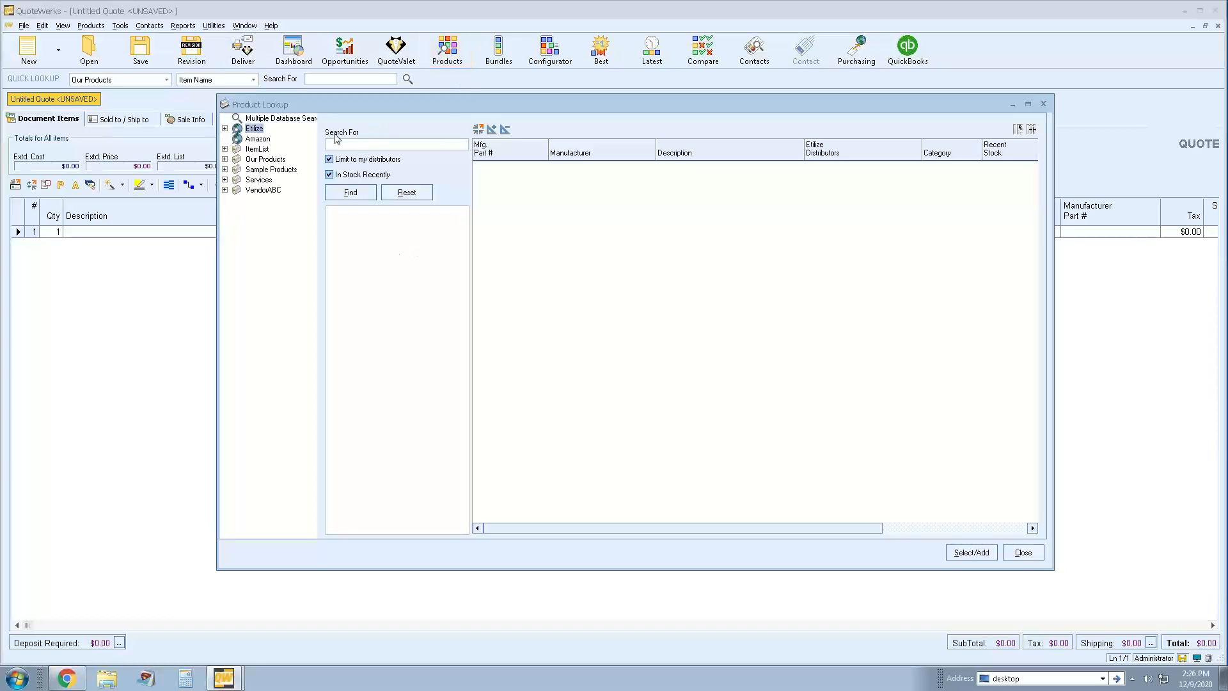
{"action": "left_click", "coordinate": [225, 129]}
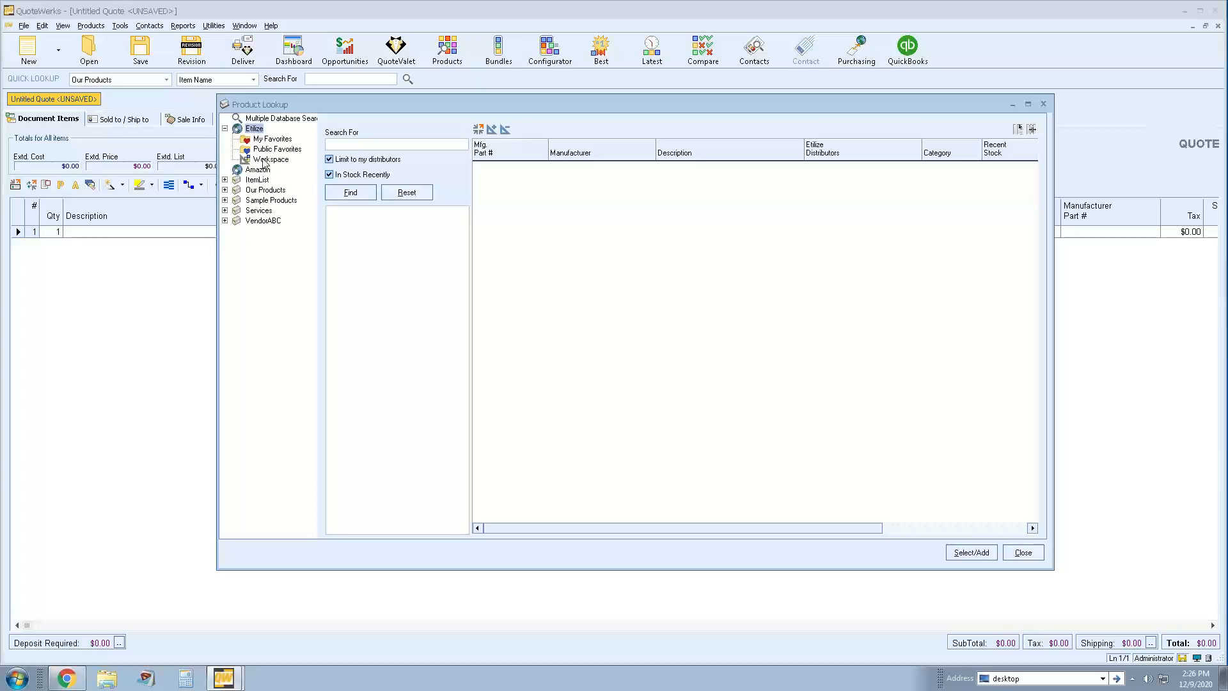
{"action": "left_click", "coordinate": [265, 151]}
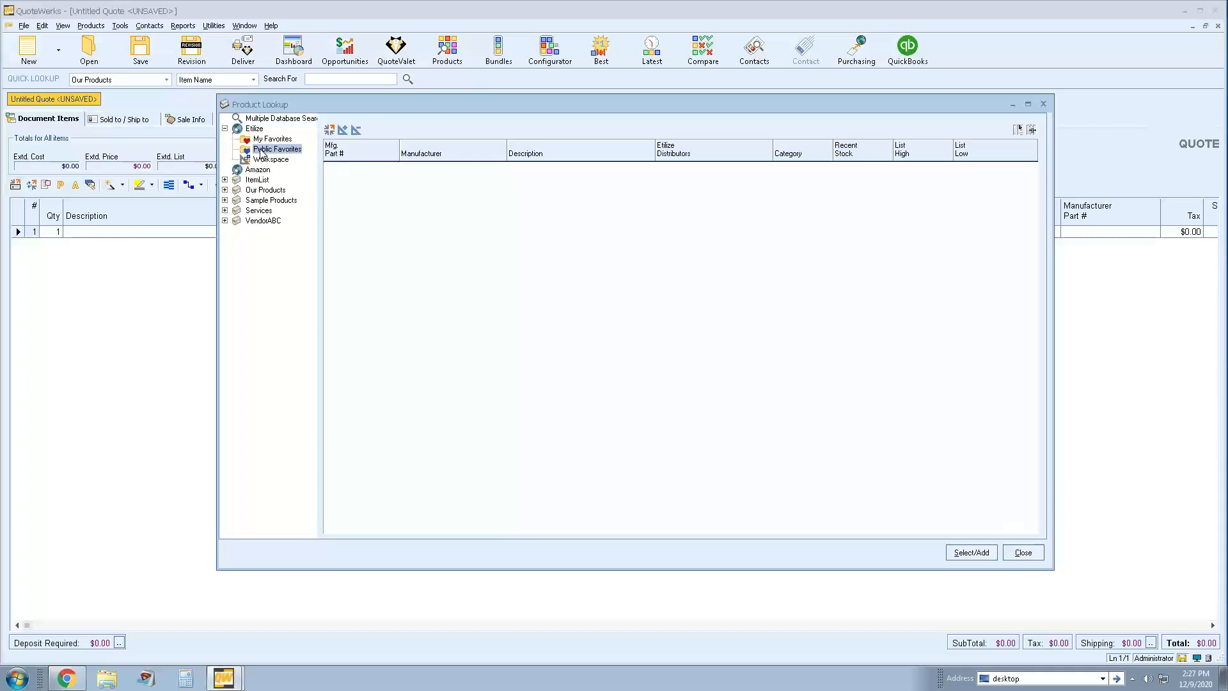
{"action": "left_click", "coordinate": [271, 139]}
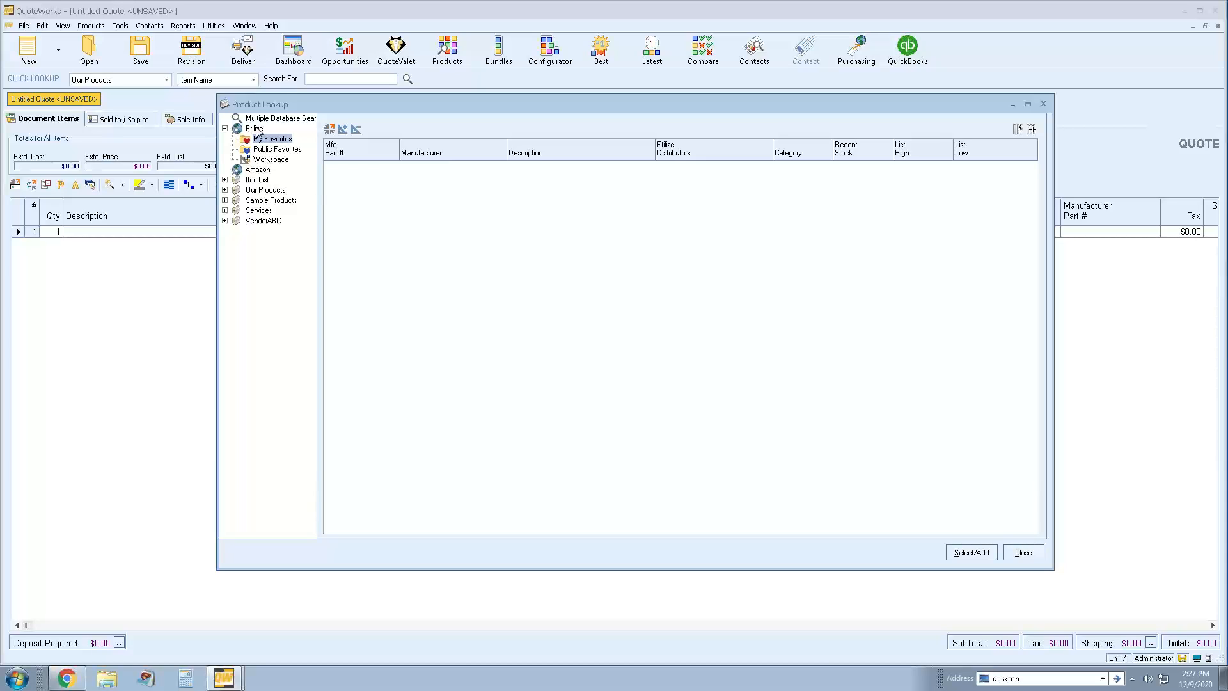
Step: Search the Etilize product source for lenovo laptop
{"action": "left_click", "coordinate": [255, 129]}
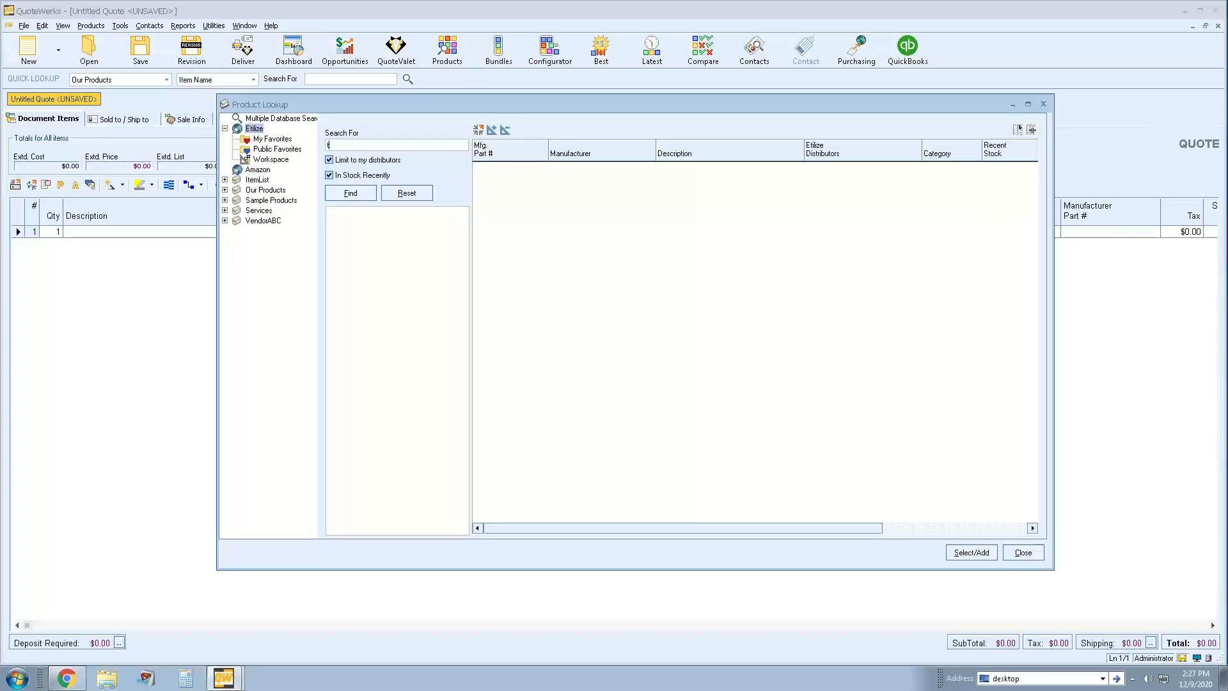
{"action": "type", "text": "lenovo laptop"}
{"action": "key", "text": "Return"}
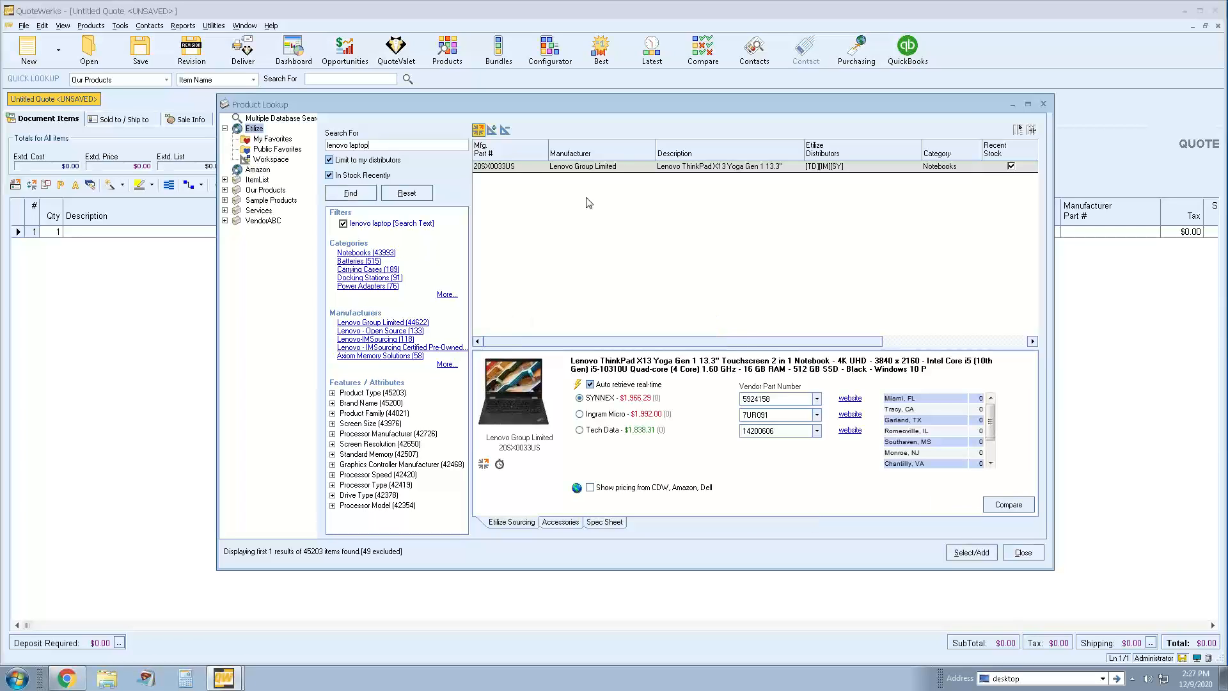
Step: Associate the Lenovo ThinkPad X13 Yoga Gen 1 with the Etilize Public Favorites folder and open that folder
{"action": "right_click", "coordinate": [658, 171]}
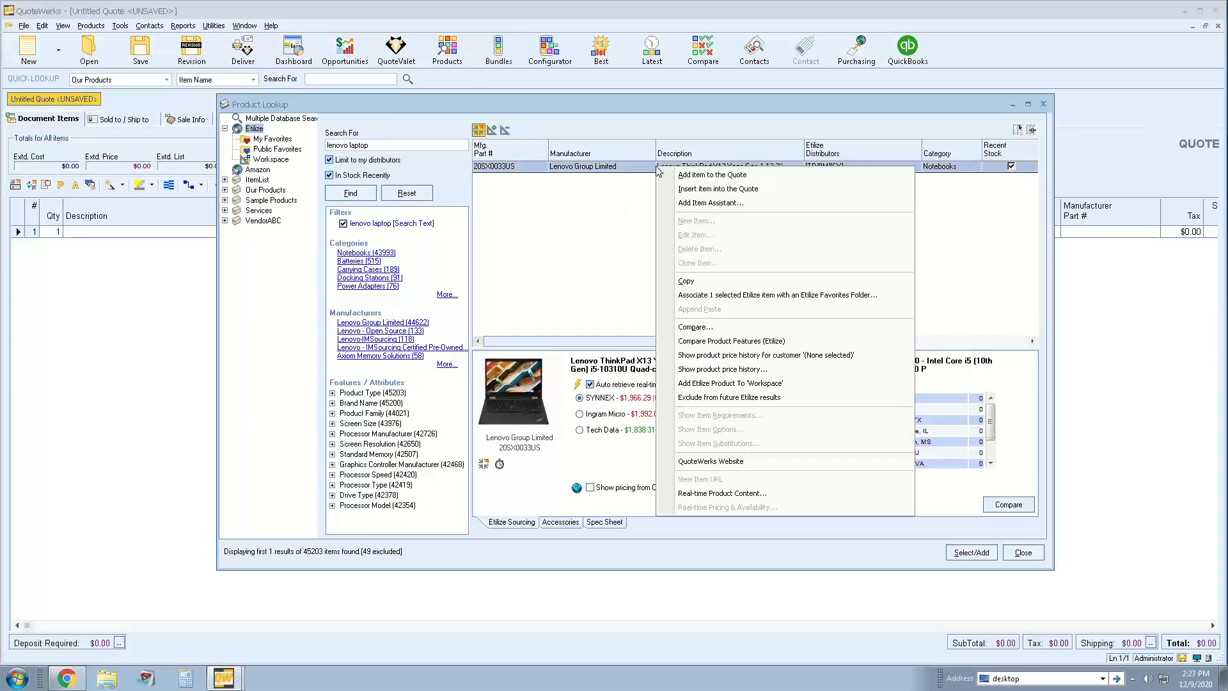
{"action": "left_click", "coordinate": [891, 295]}
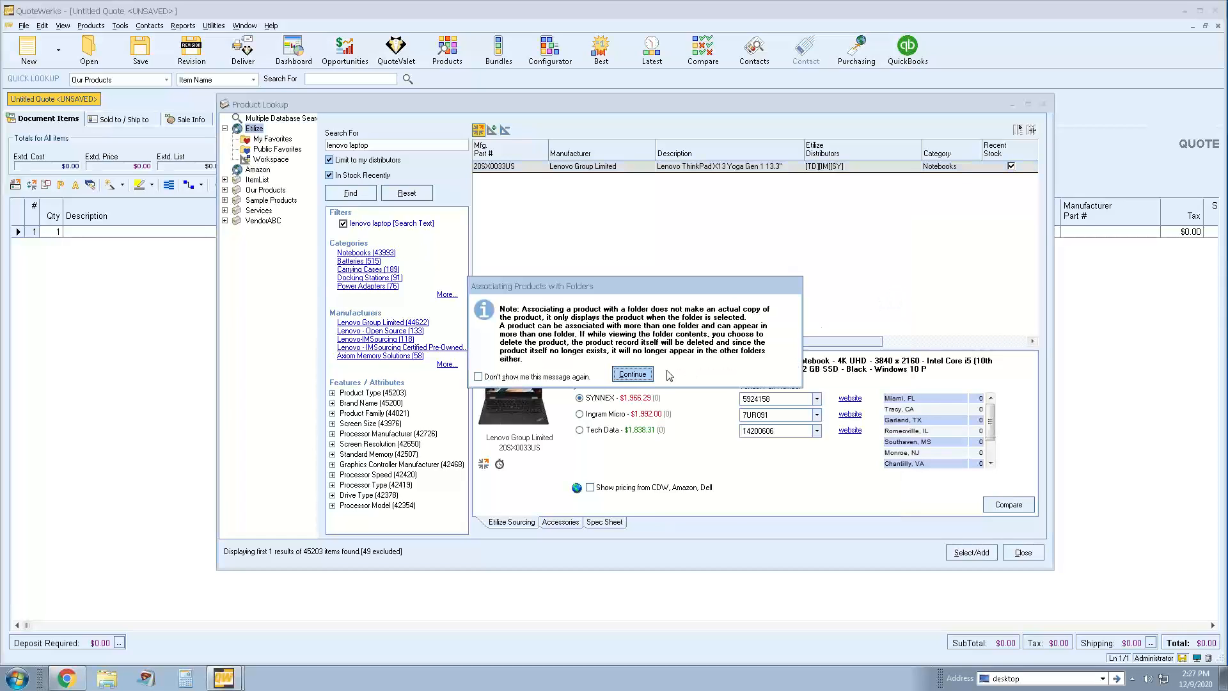
{"action": "left_click", "coordinate": [644, 376]}
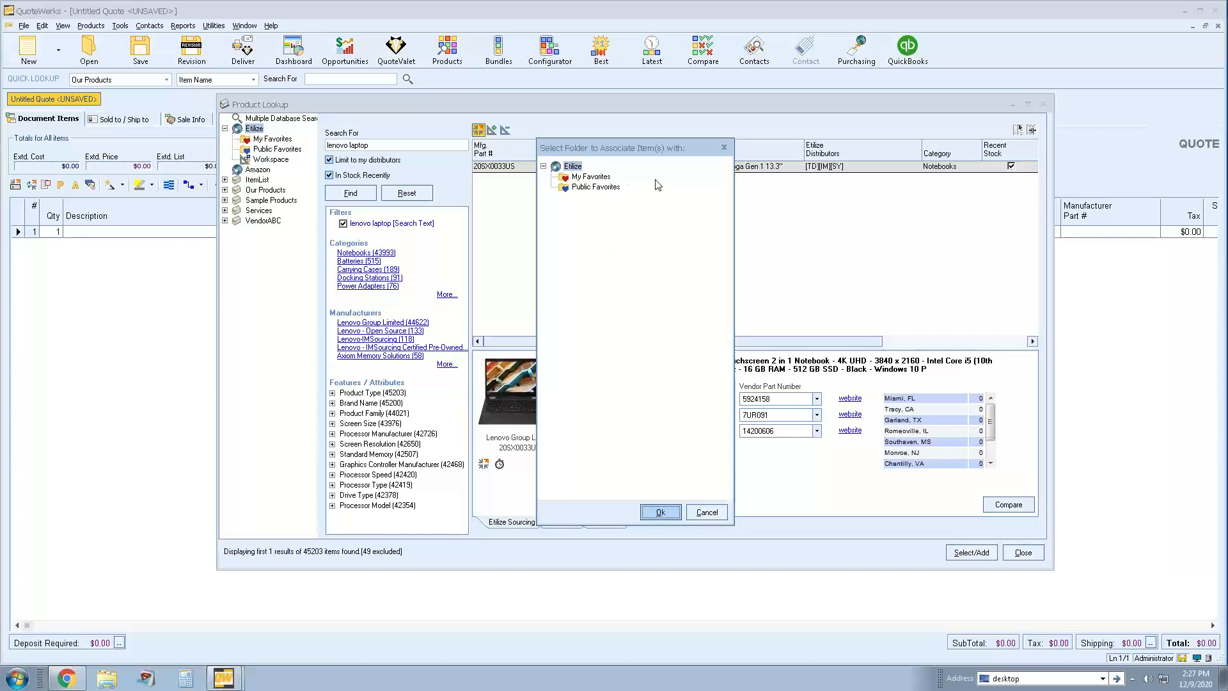
{"action": "left_click", "coordinate": [595, 188]}
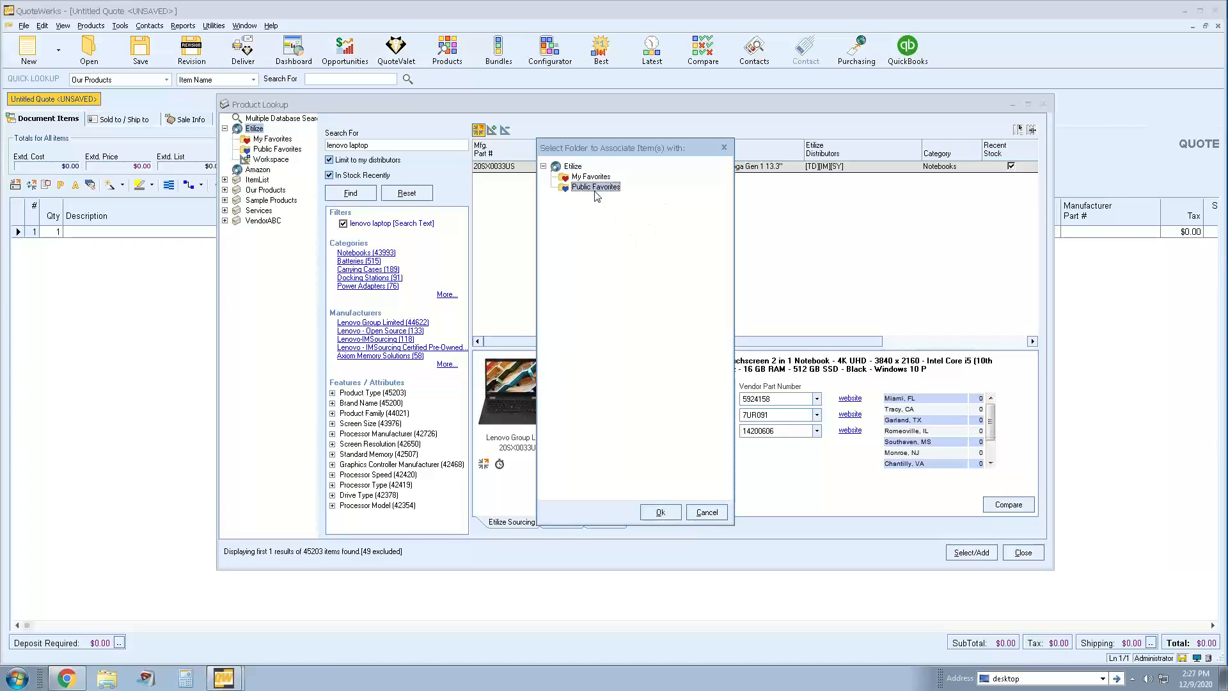
{"action": "left_click", "coordinate": [660, 513]}
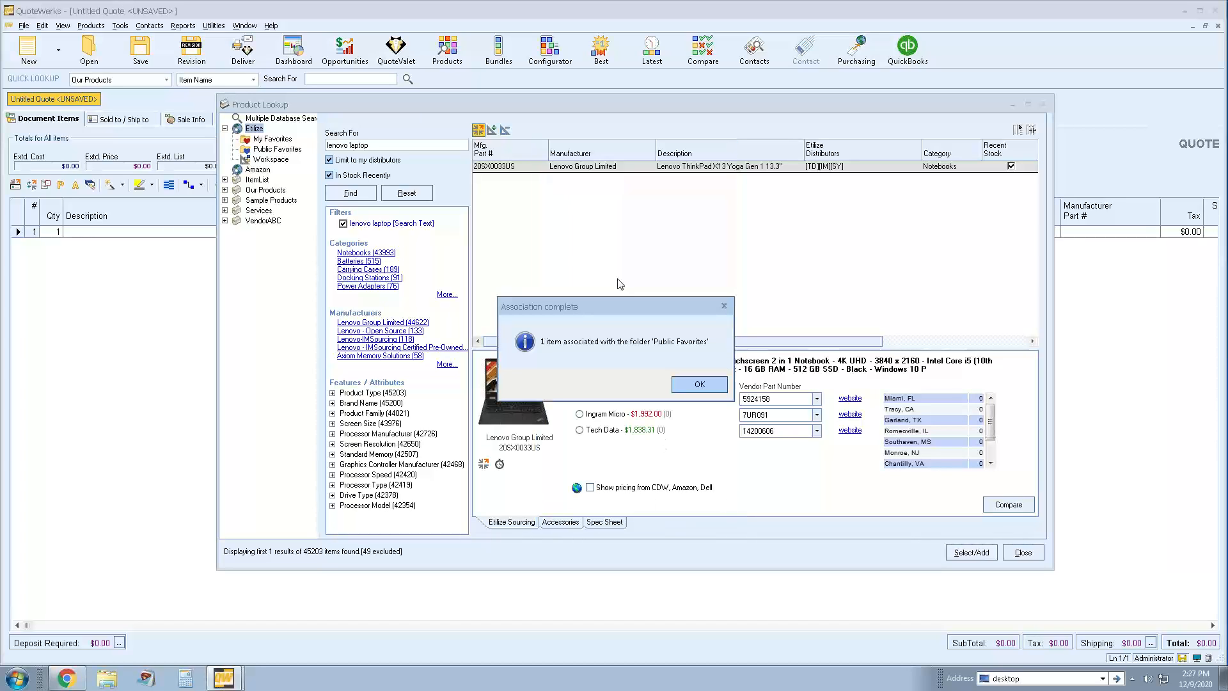
{"action": "left_click", "coordinate": [686, 389]}
{"action": "left_click", "coordinate": [276, 151]}
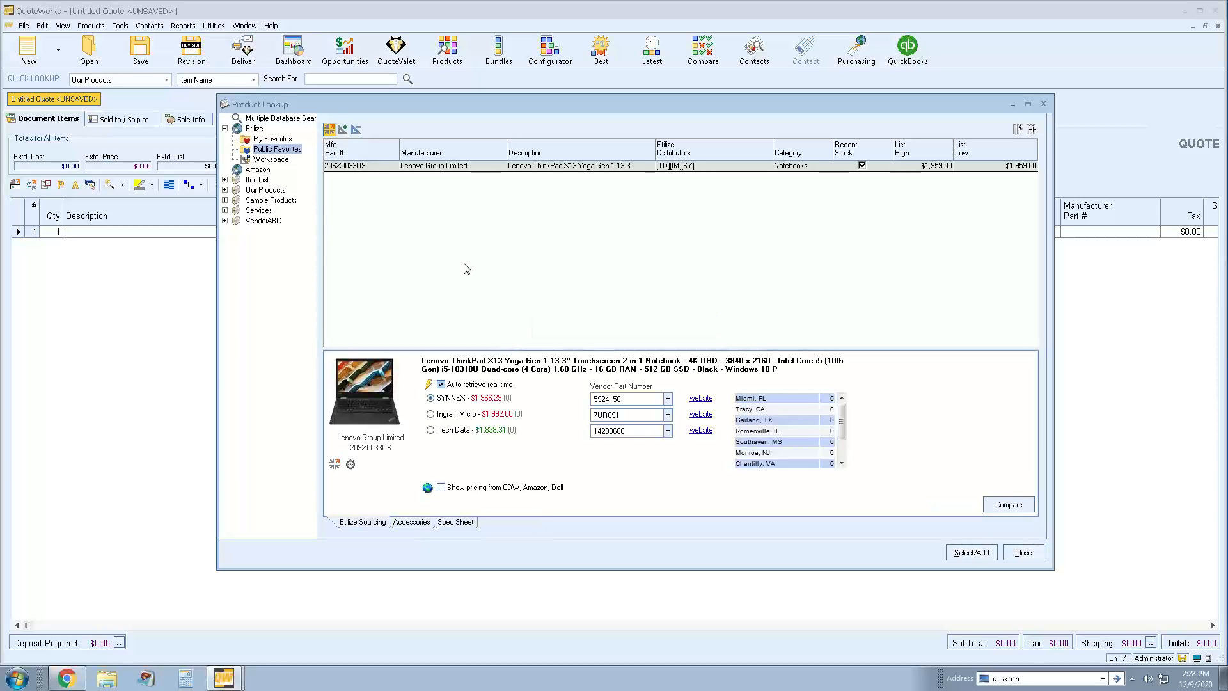
Step: Search the Etilize product source for keyboard
{"action": "left_click", "coordinate": [263, 129]}
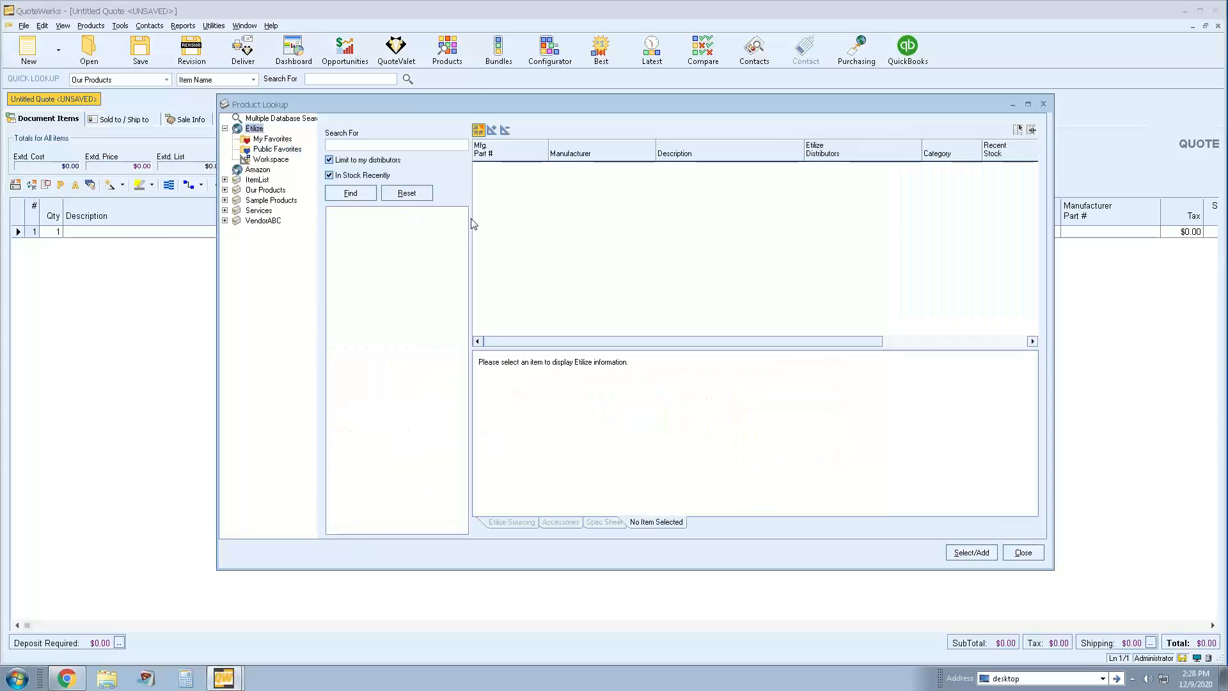
{"action": "left_click", "coordinate": [356, 145]}
{"action": "type", "text": "keyboard"}
{"action": "key", "text": "Return"}
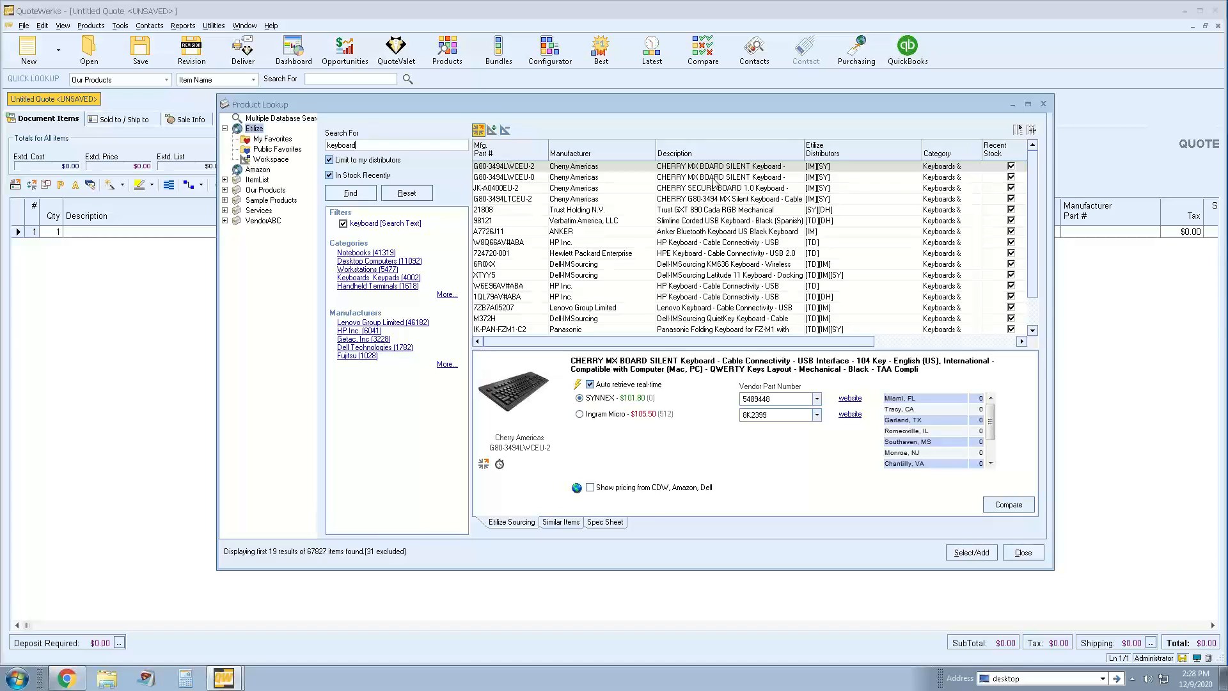
Step: Associate the first three Cherry keyboards with the Etilize Public Favorites folder, suppressing the association note for future use, and open that folder
{"action": "left_click_drag", "start_coordinate": [715, 171], "coordinate": [715, 190]}
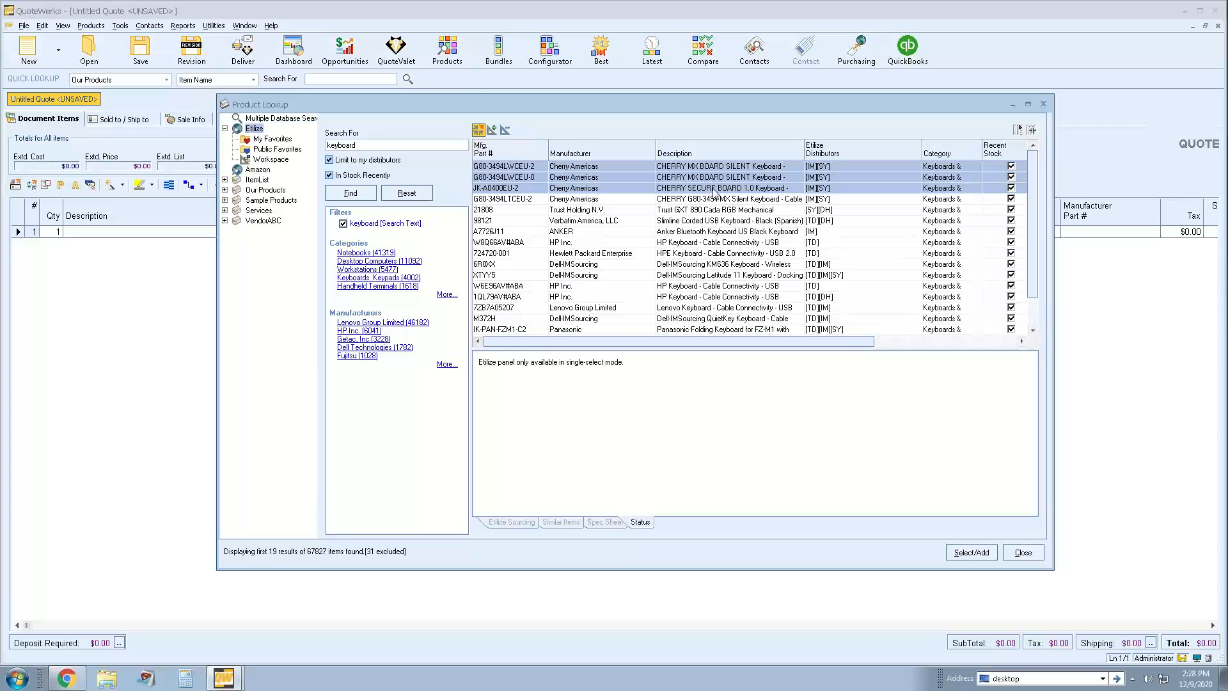
{"action": "right_click", "coordinate": [714, 191]}
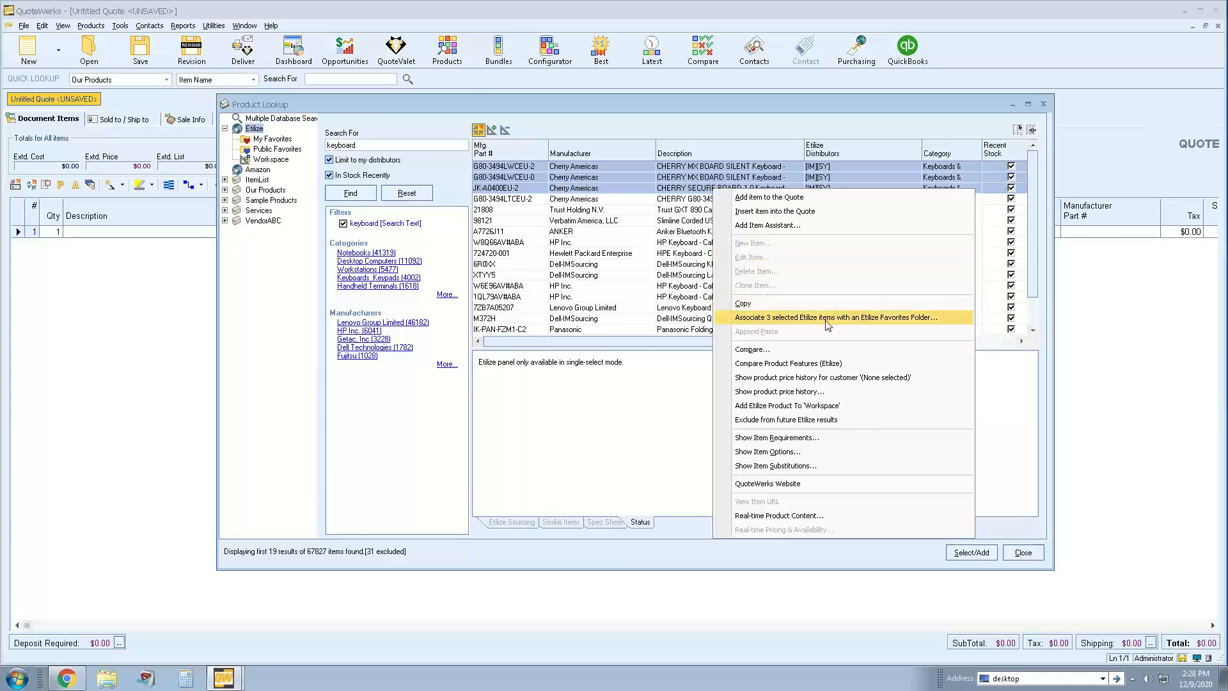
{"action": "left_click", "coordinate": [938, 318]}
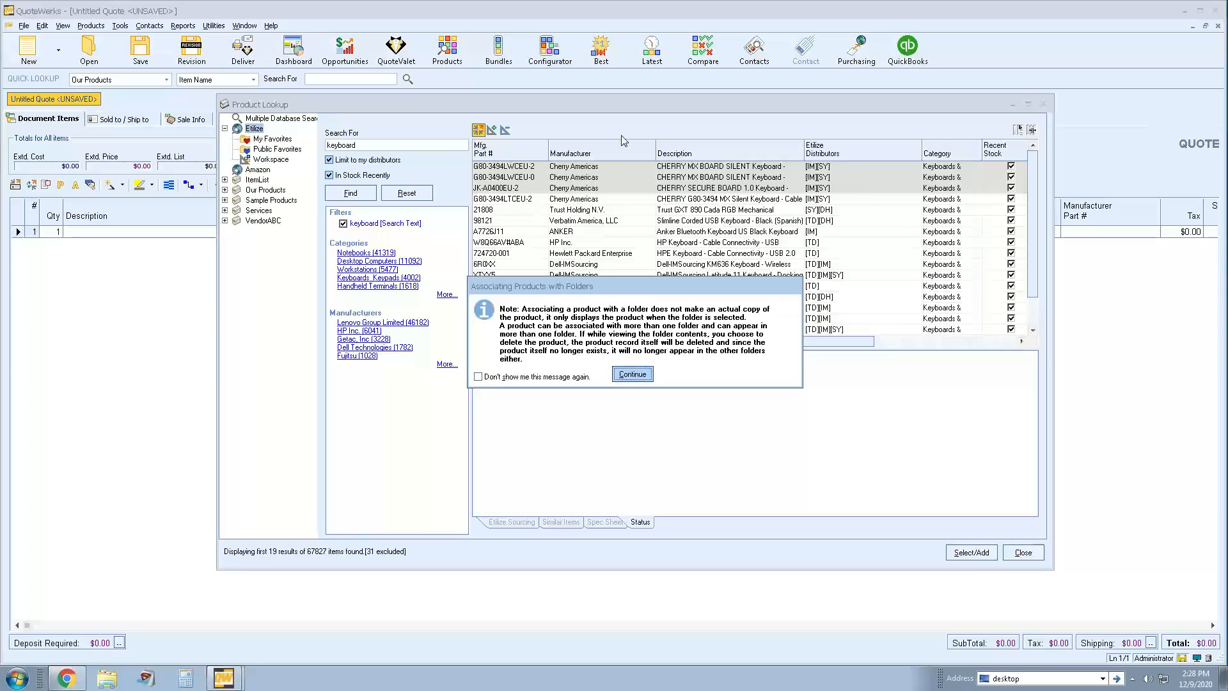
{"action": "left_click", "coordinate": [530, 377]}
{"action": "left_click", "coordinate": [632, 374]}
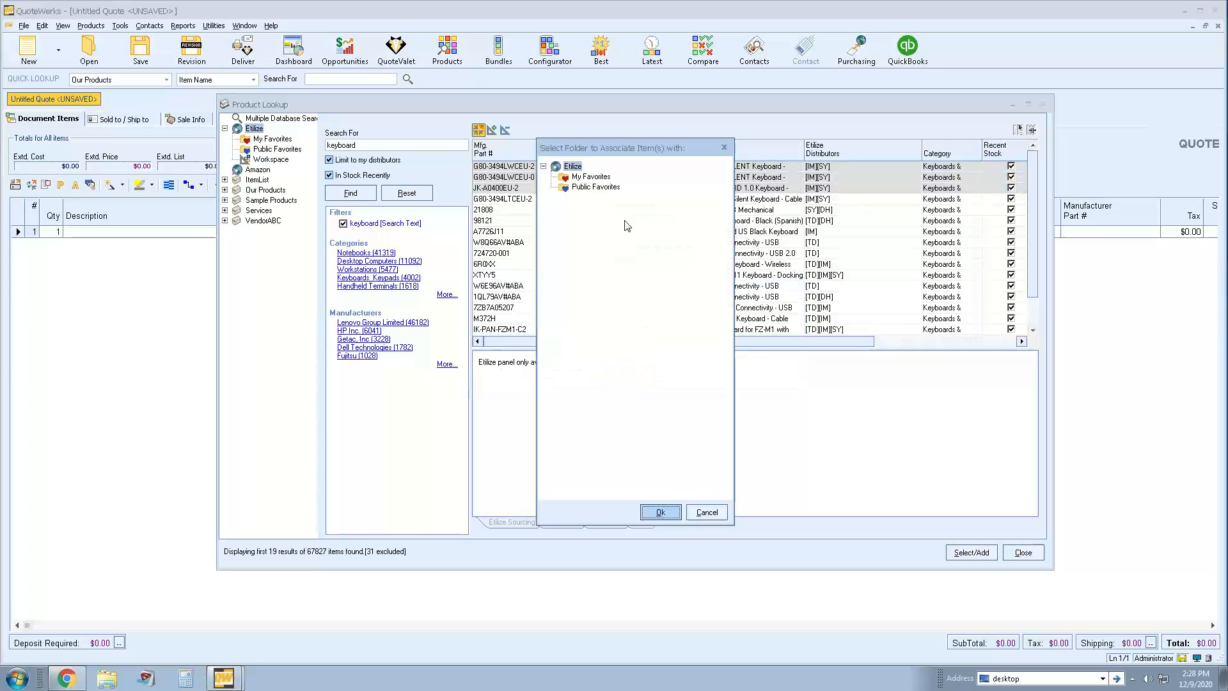
{"action": "left_click", "coordinate": [588, 188]}
{"action": "left_click", "coordinate": [659, 511]}
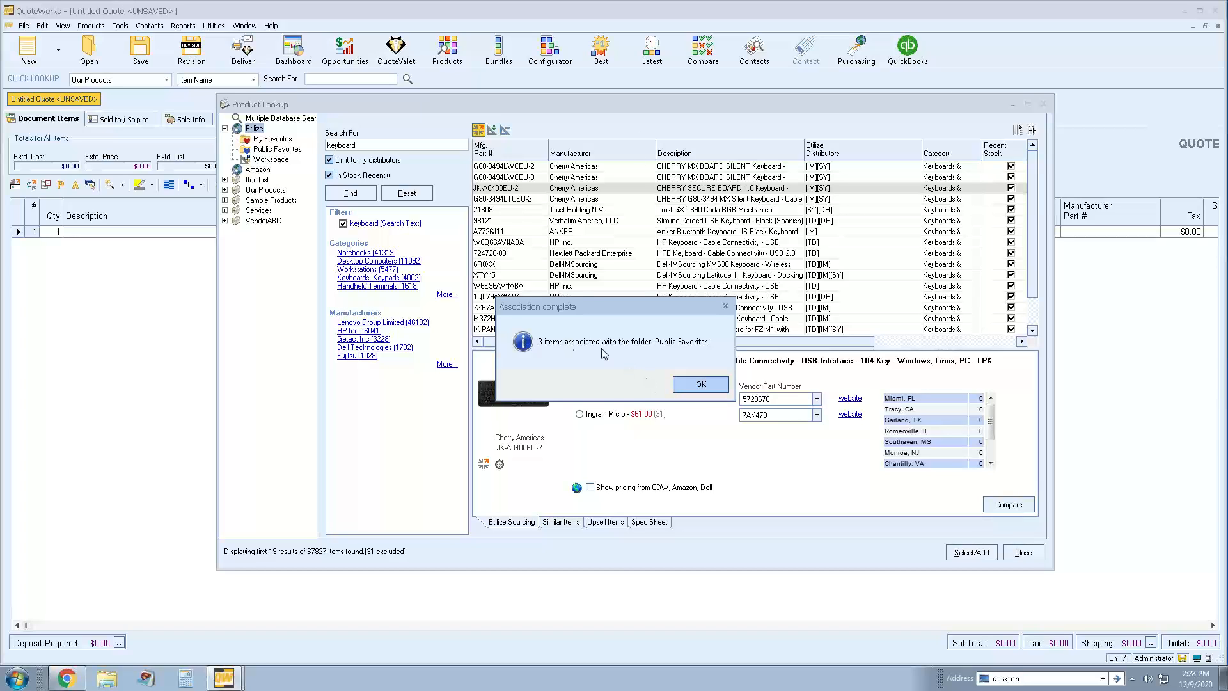
{"action": "left_click", "coordinate": [700, 385]}
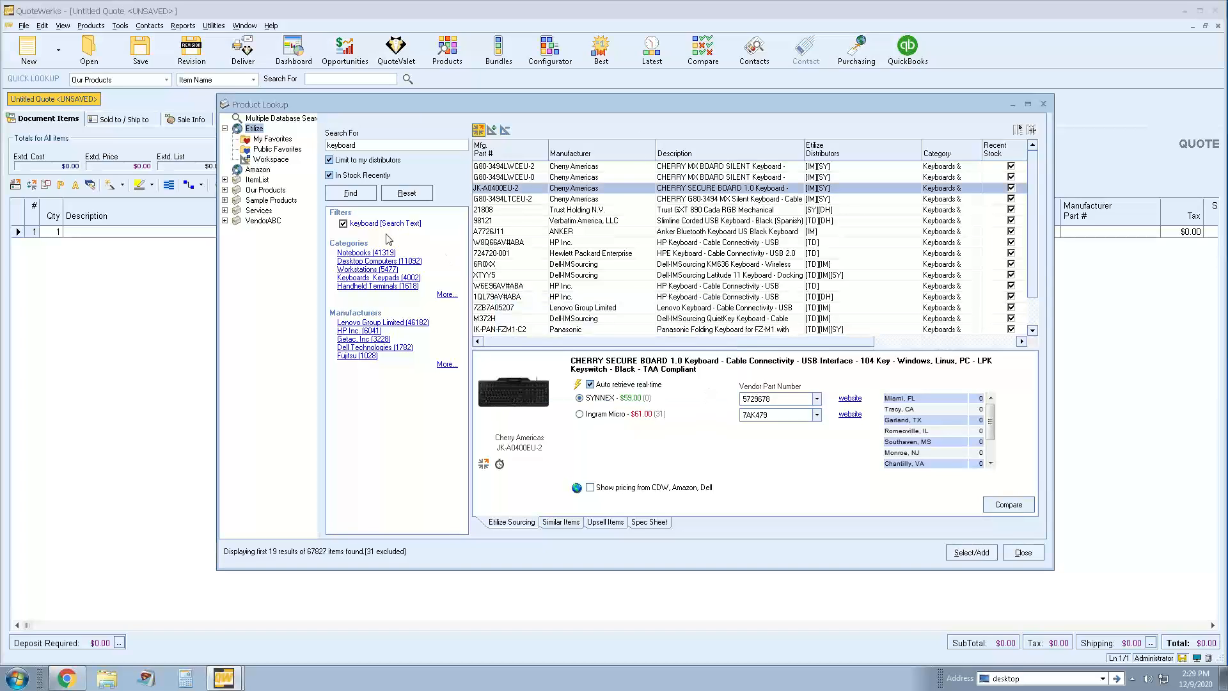
{"action": "left_click", "coordinate": [267, 149]}
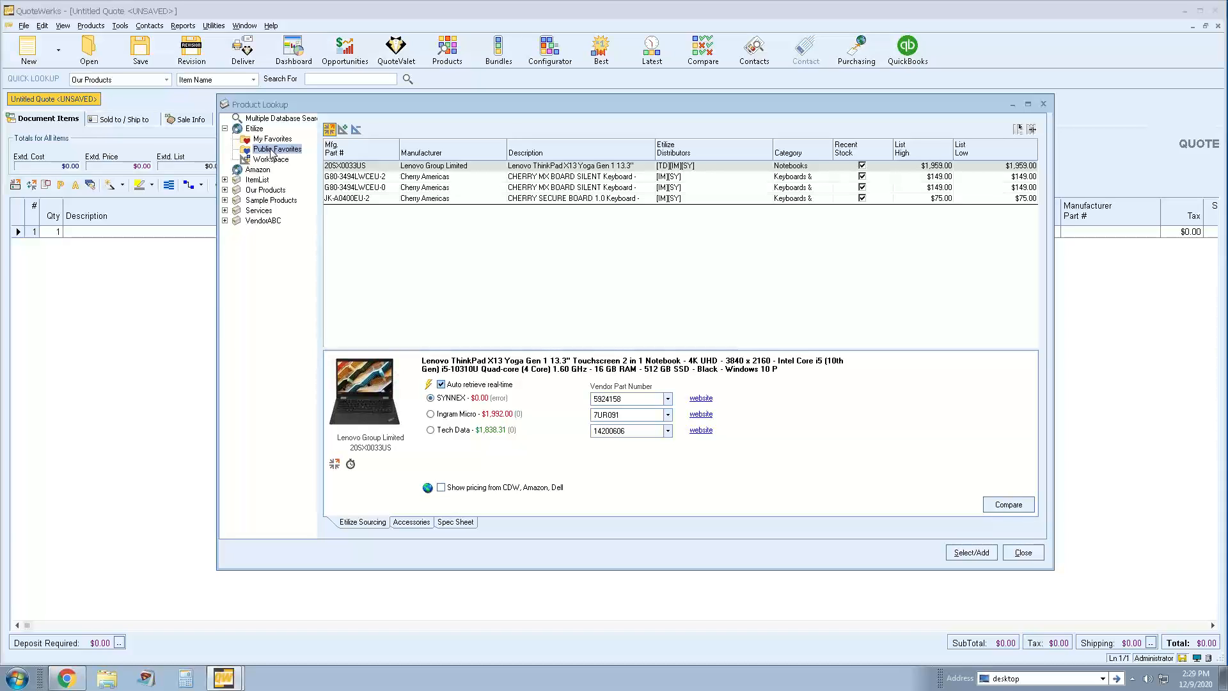
Step: Create a subfolder named Lenovo Laptop under the Etilize Public Favorites and expand the parent folder
{"action": "right_click", "coordinate": [272, 152]}
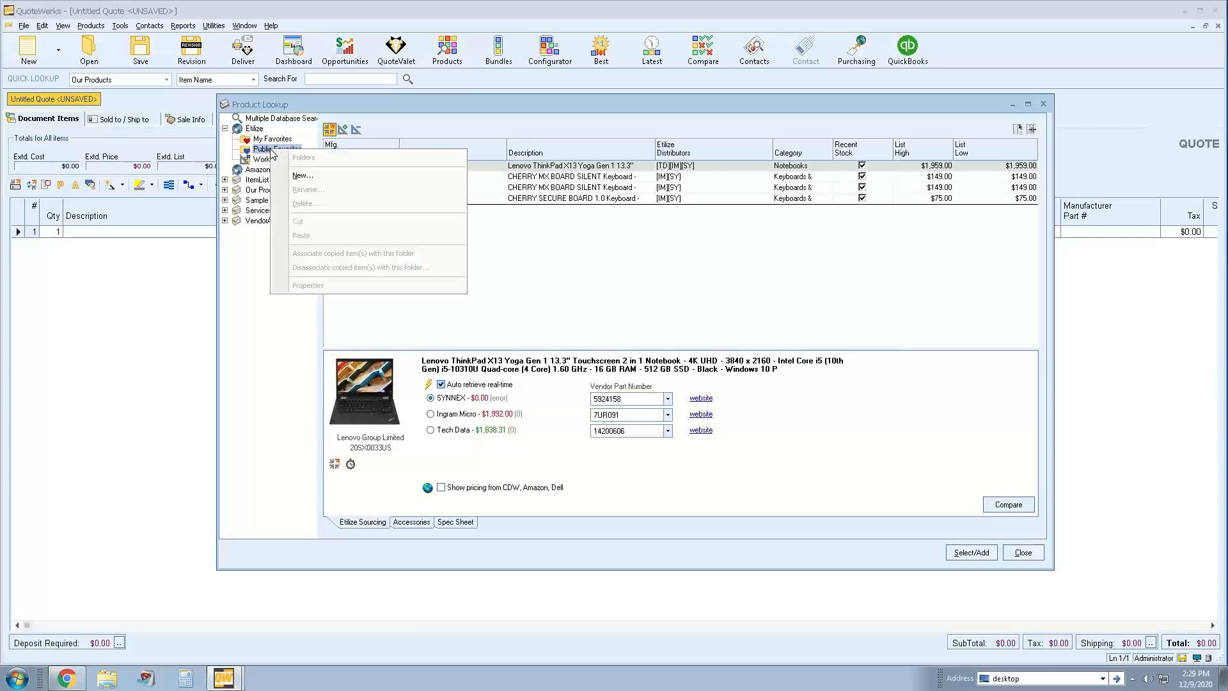
{"action": "left_click", "coordinate": [324, 176]}
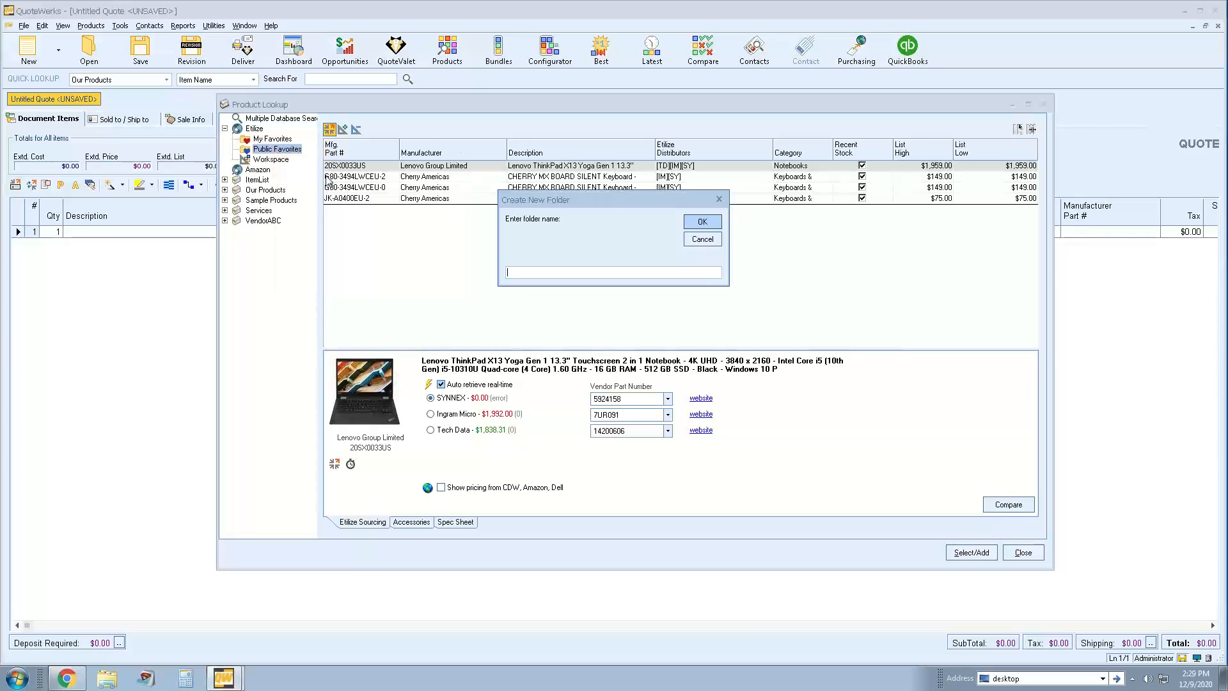
{"action": "type", "text": "Lenovo lapt"}
{"action": "key", "text": "BackSpace"}
{"action": "key", "text": "BackSpace"}
{"action": "key", "text": "BackSpace"}
{"action": "type", "text": "apto"}
{"action": "key", "text": "BackSpace"}
{"action": "key", "text": "BackSpace"}
{"action": "key", "text": "BackSpace"}
{"action": "key", "text": "BackSpace"}
{"action": "key", "text": "BackSpace"}
{"action": "type", "text": "Laptop"}
{"action": "key", "text": "Return"}
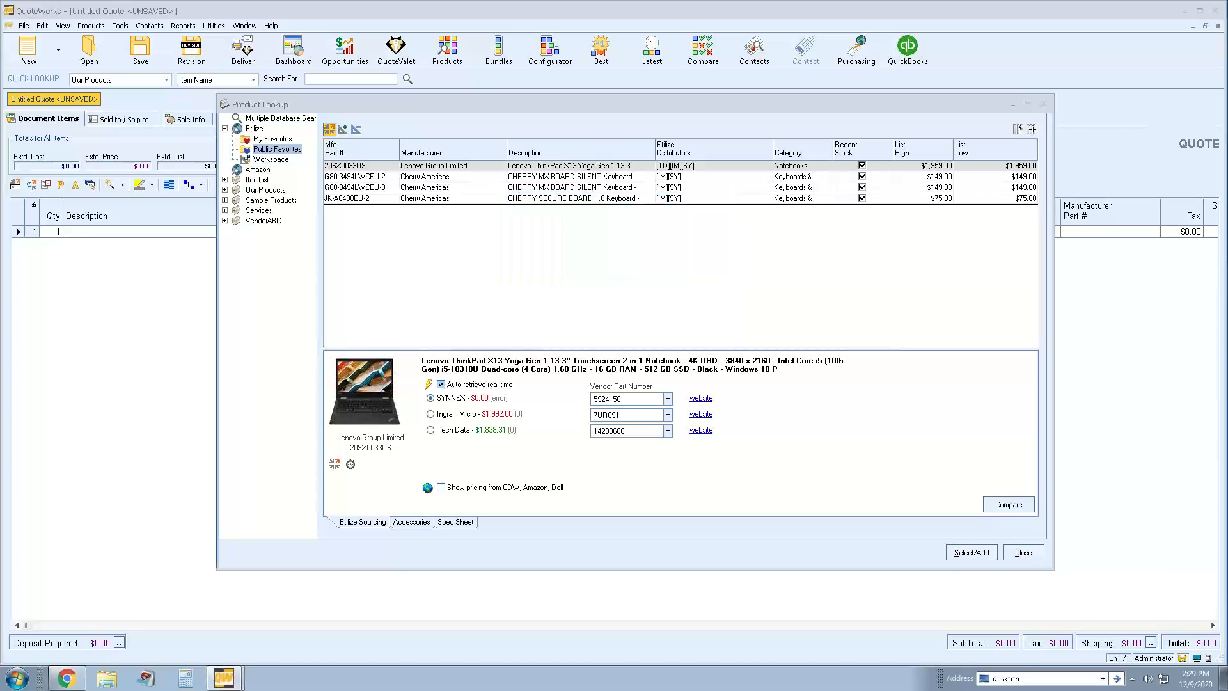
{"action": "left_click", "coordinate": [233, 149]}
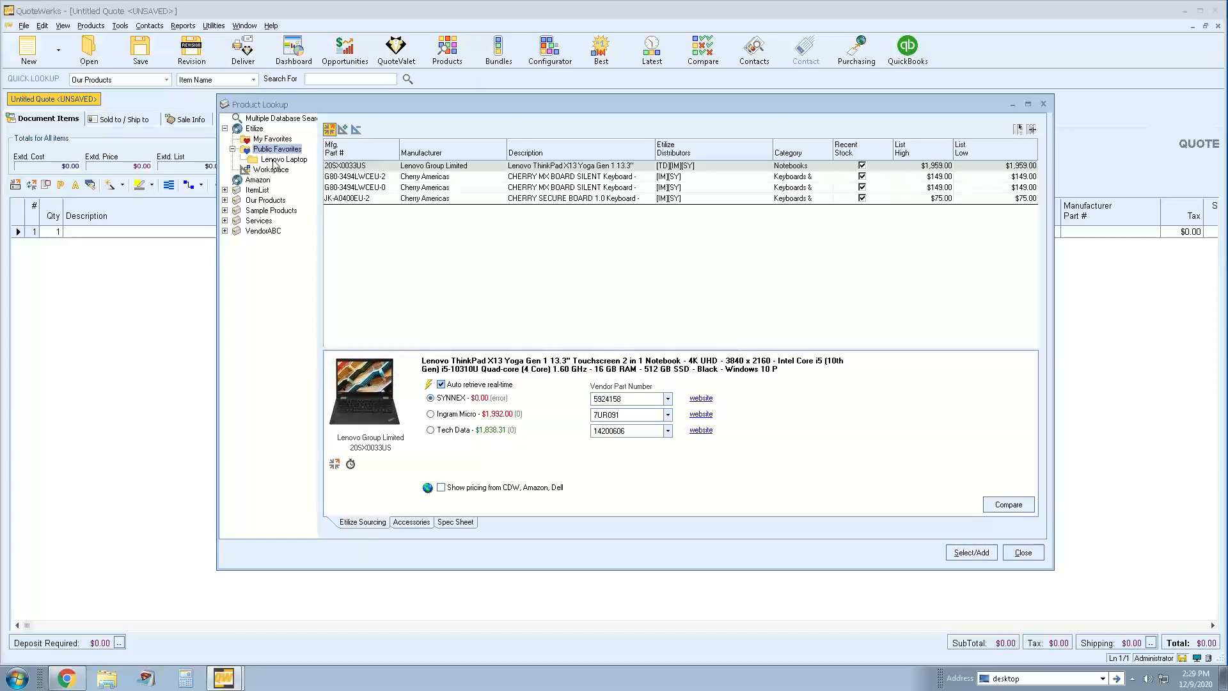
Step: Associate the Lenovo ThinkPad X13 Yoga Gen 1 with the Lenovo Laptop favorites folder and open that folder
{"action": "left_click", "coordinate": [448, 167]}
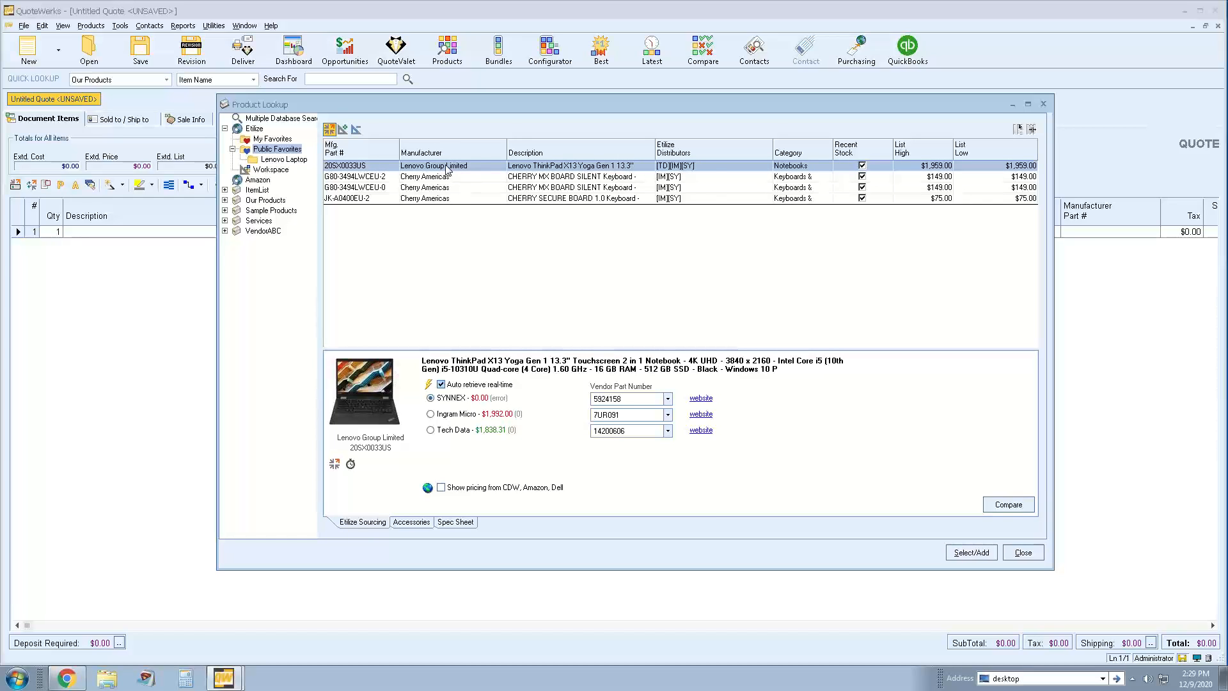
{"action": "right_click", "coordinate": [446, 169]}
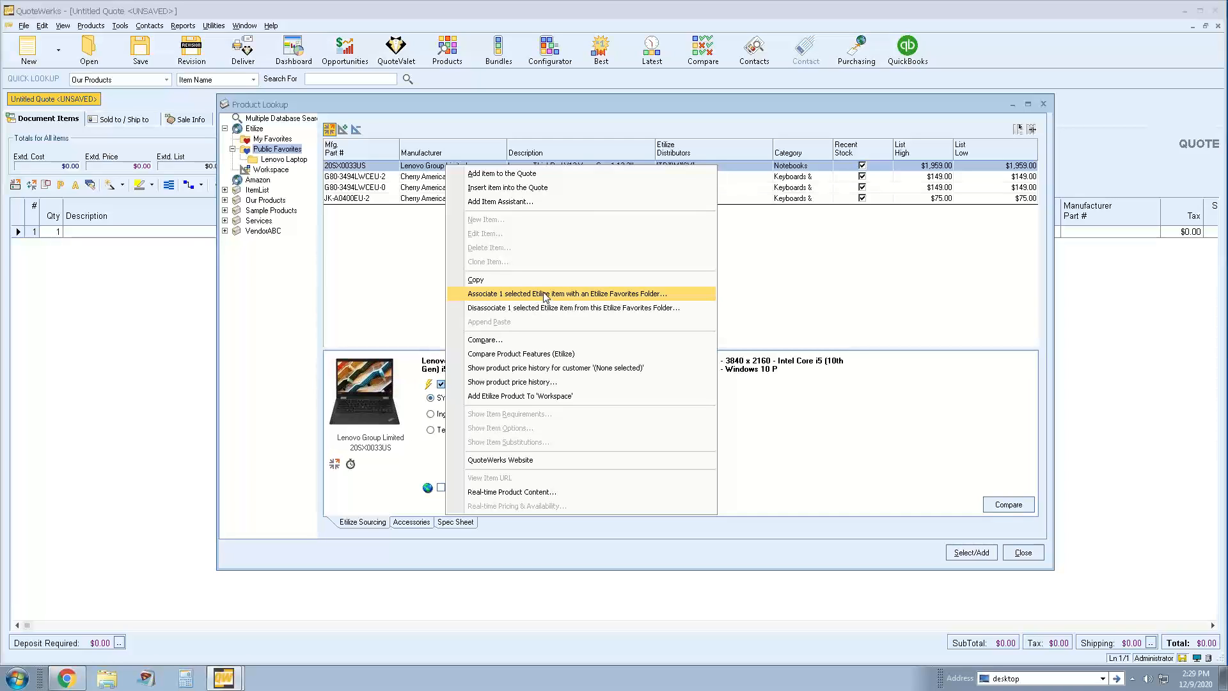
{"action": "left_click", "coordinate": [676, 295]}
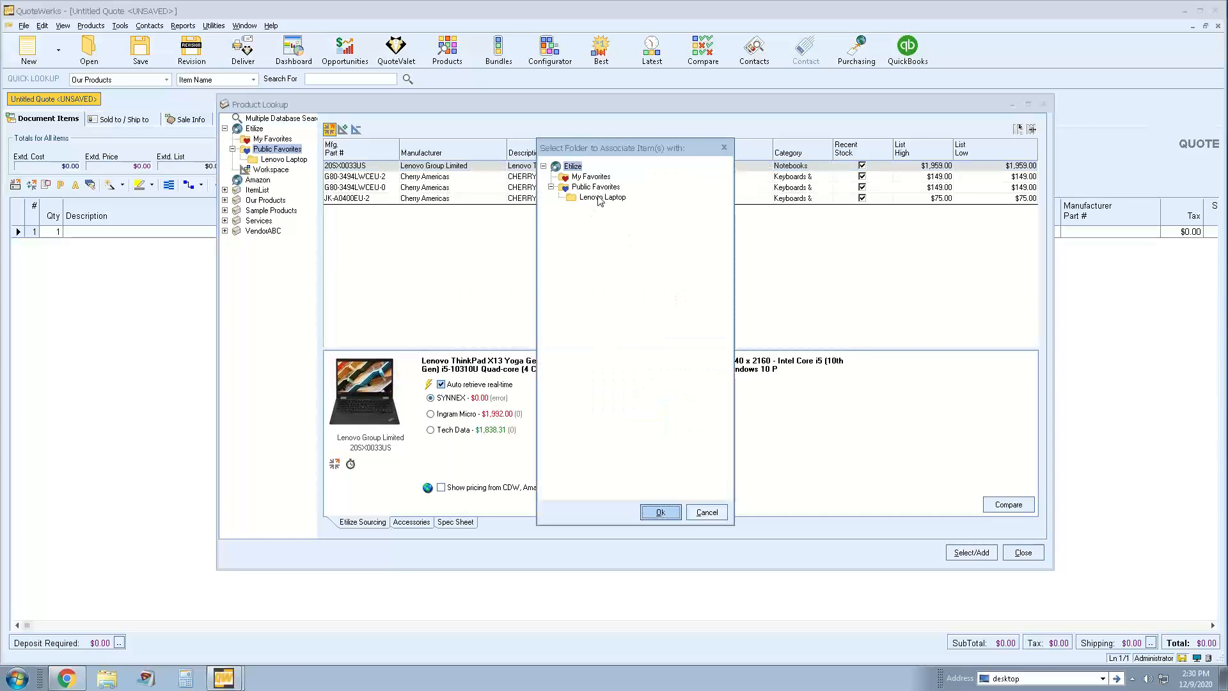
{"action": "left_click", "coordinate": [600, 198]}
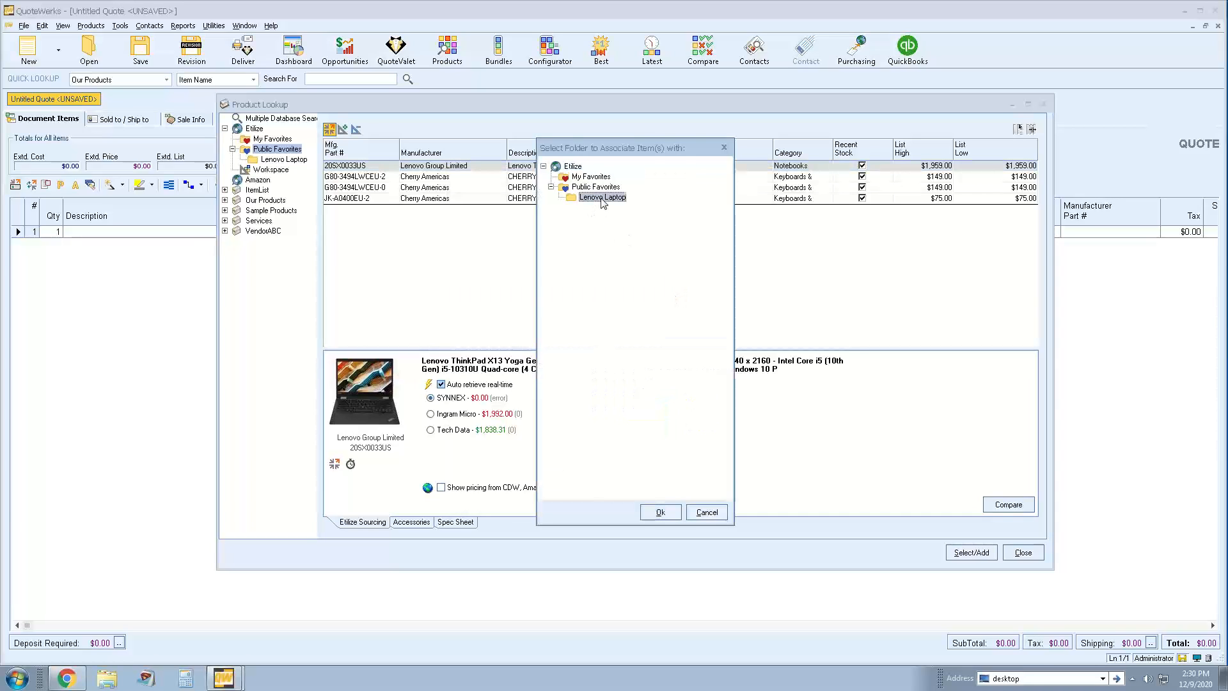
{"action": "left_click", "coordinate": [655, 511]}
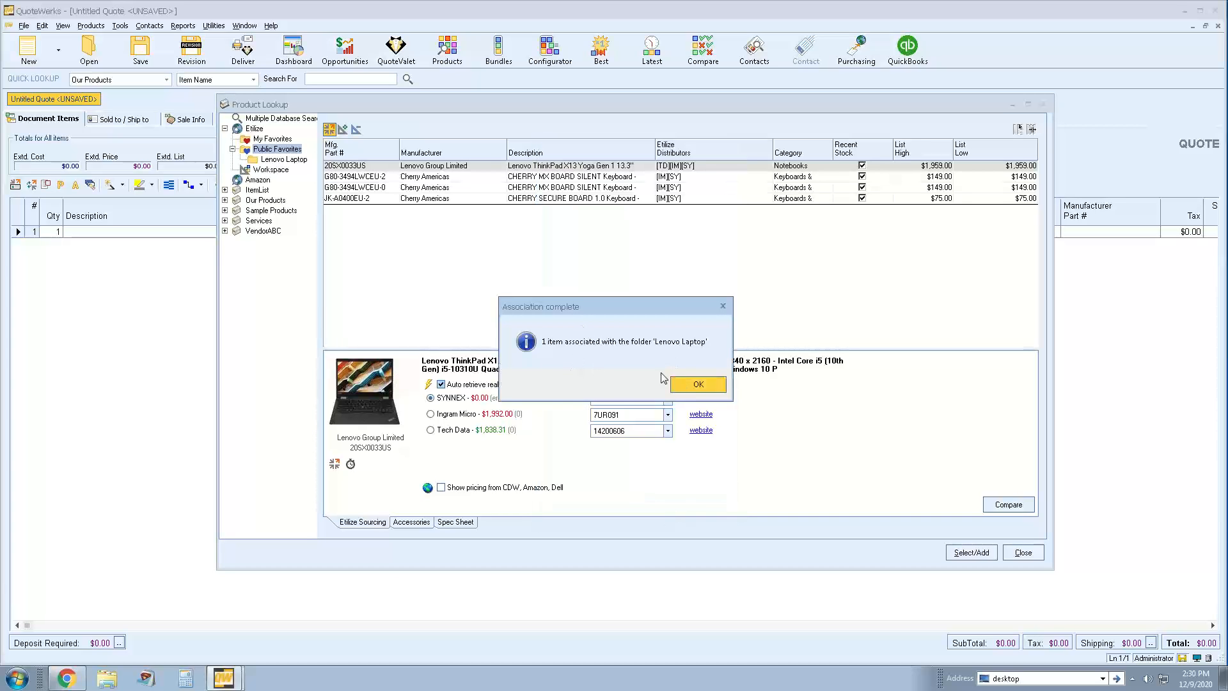
{"action": "left_click", "coordinate": [684, 385]}
{"action": "left_click", "coordinate": [281, 160]}
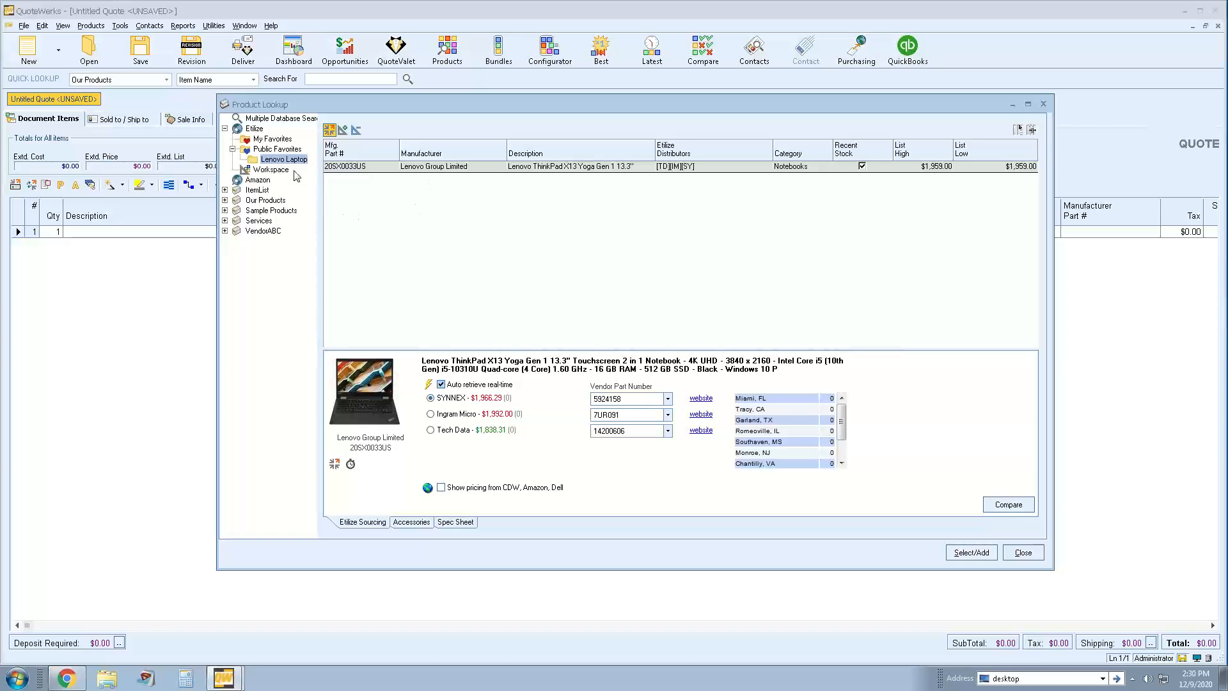
Step: Create a subfolder named Yoga inside the Lenovo Laptop folder and check it in the folder tree
{"action": "right_click", "coordinate": [257, 162]}
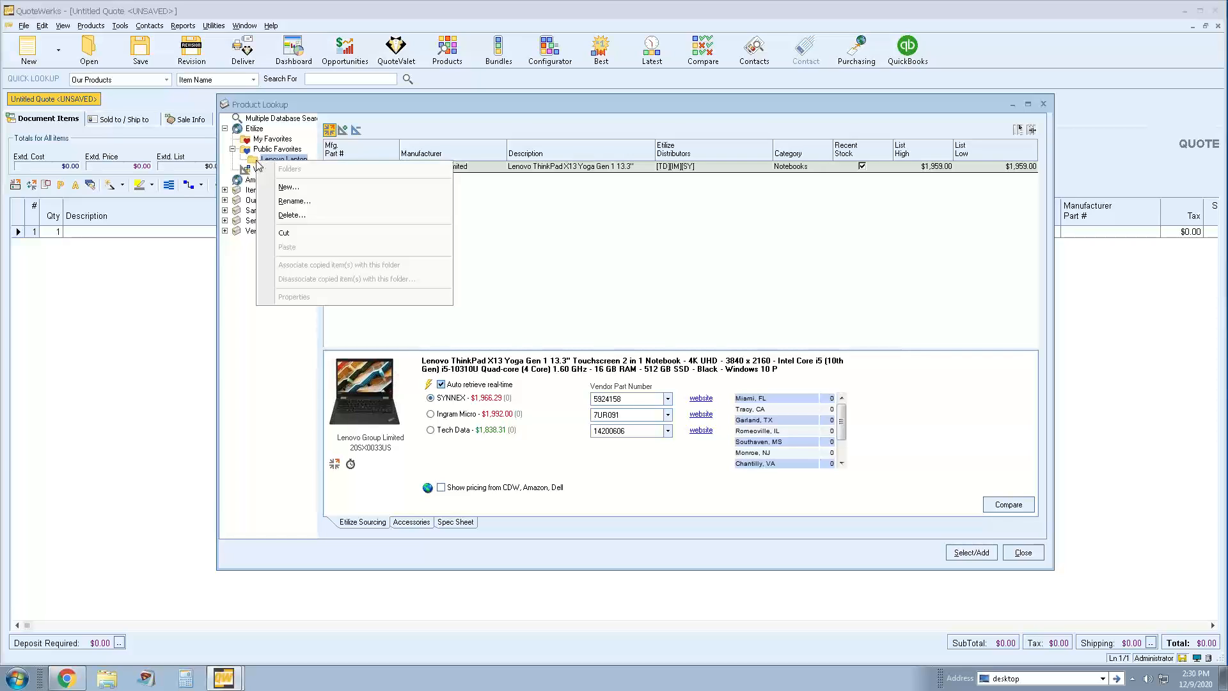
{"action": "left_click", "coordinate": [302, 189]}
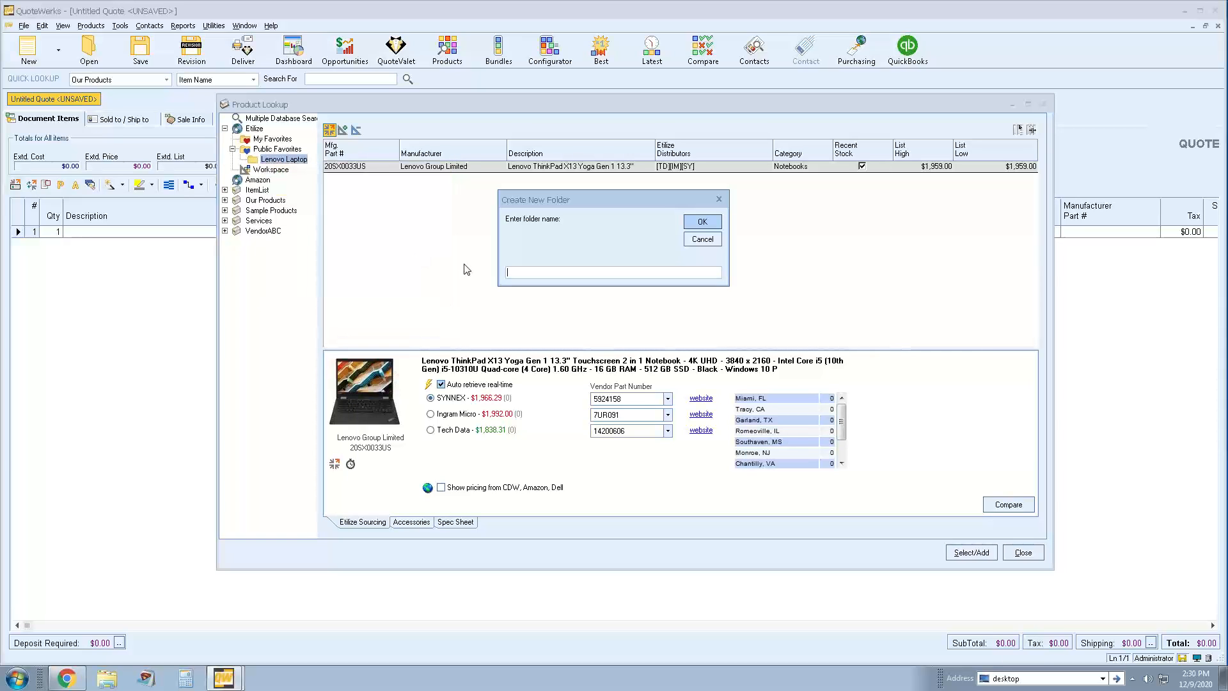
{"action": "type", "text": "Yoga"}
{"action": "left_click", "coordinate": [702, 221]}
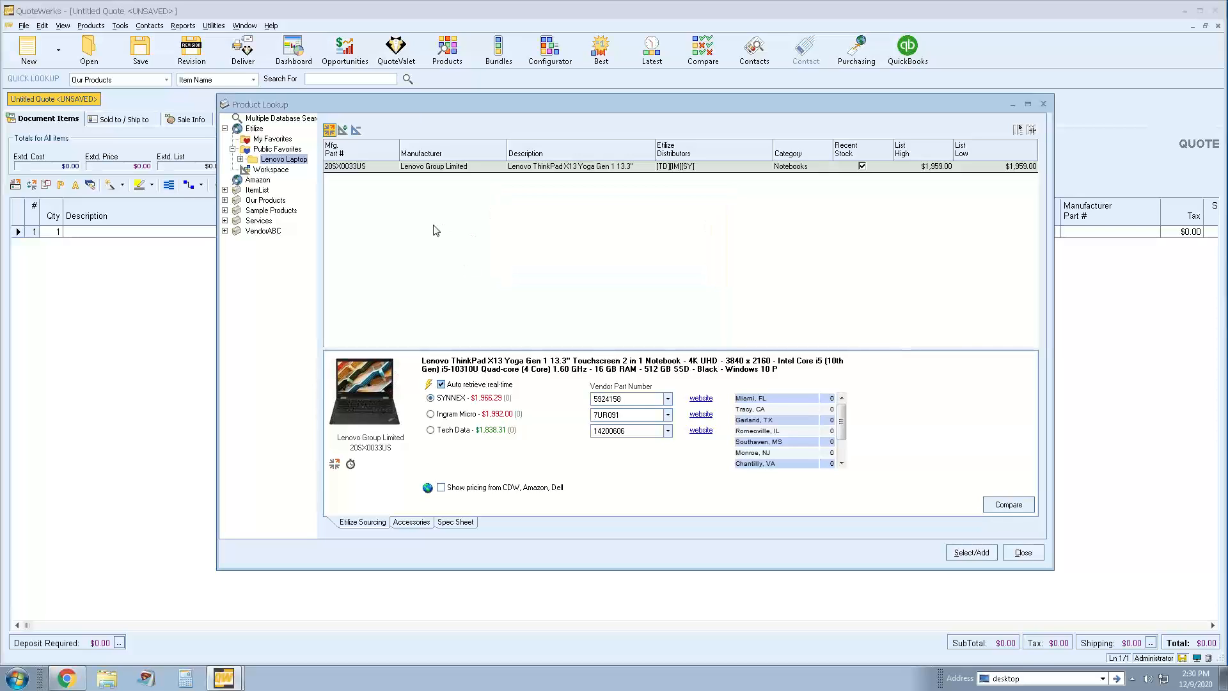
{"action": "left_click", "coordinate": [241, 160]}
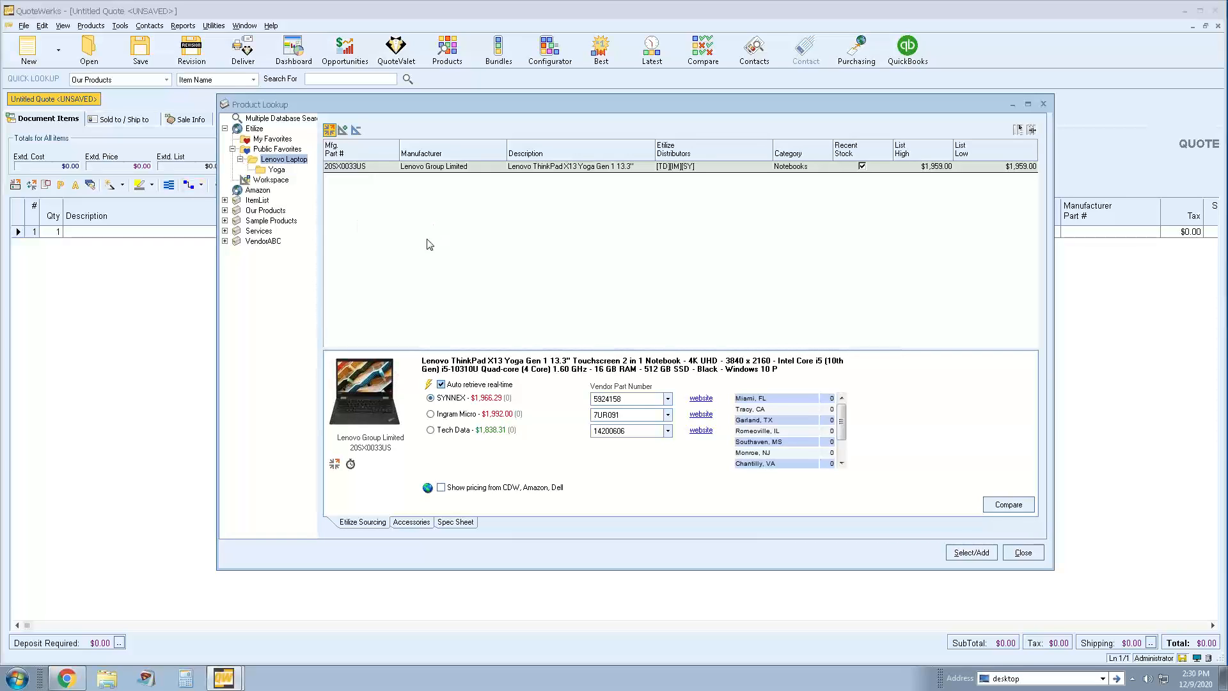
{"action": "left_click", "coordinate": [240, 159]}
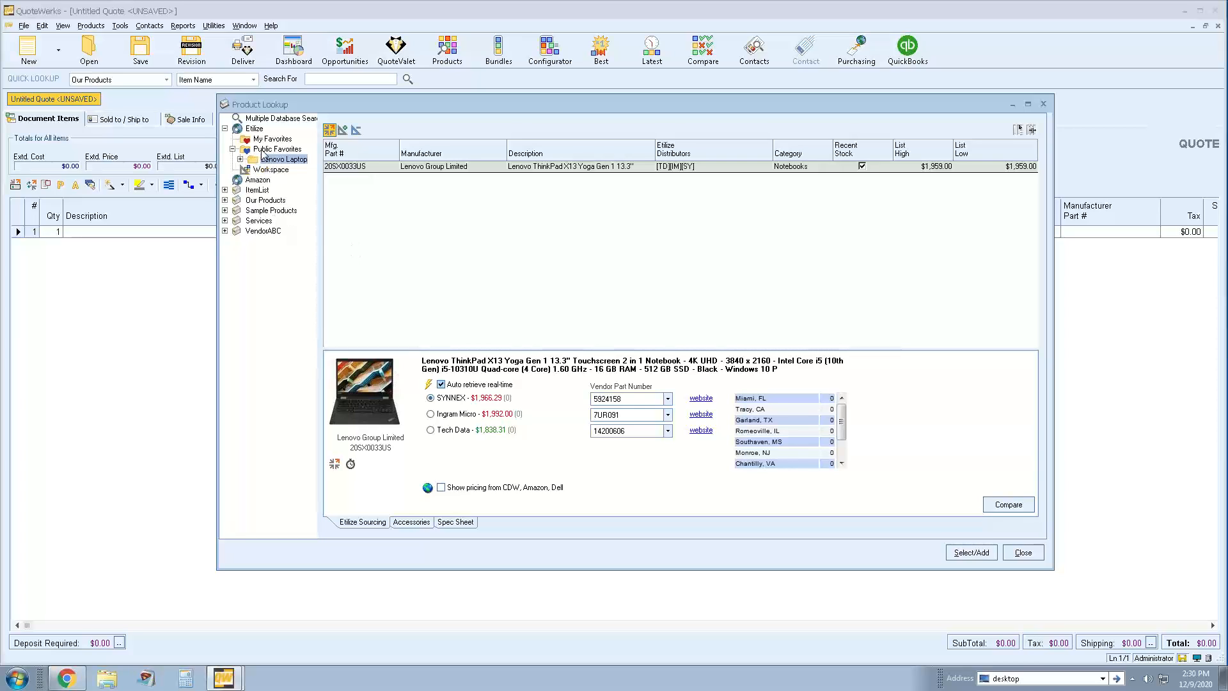
Step: Create another folder named Monitors directly under the Etilize Public Favorites
{"action": "right_click", "coordinate": [263, 153]}
{"action": "left_click", "coordinate": [263, 151]}
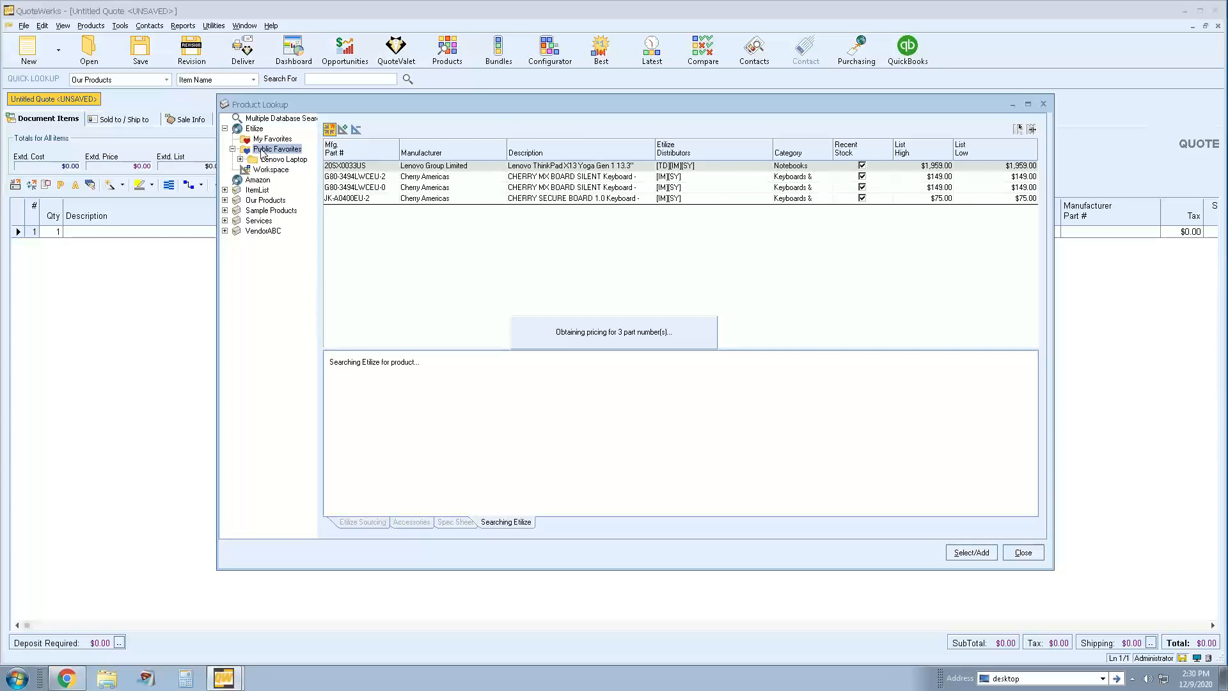
{"action": "right_click", "coordinate": [262, 151]}
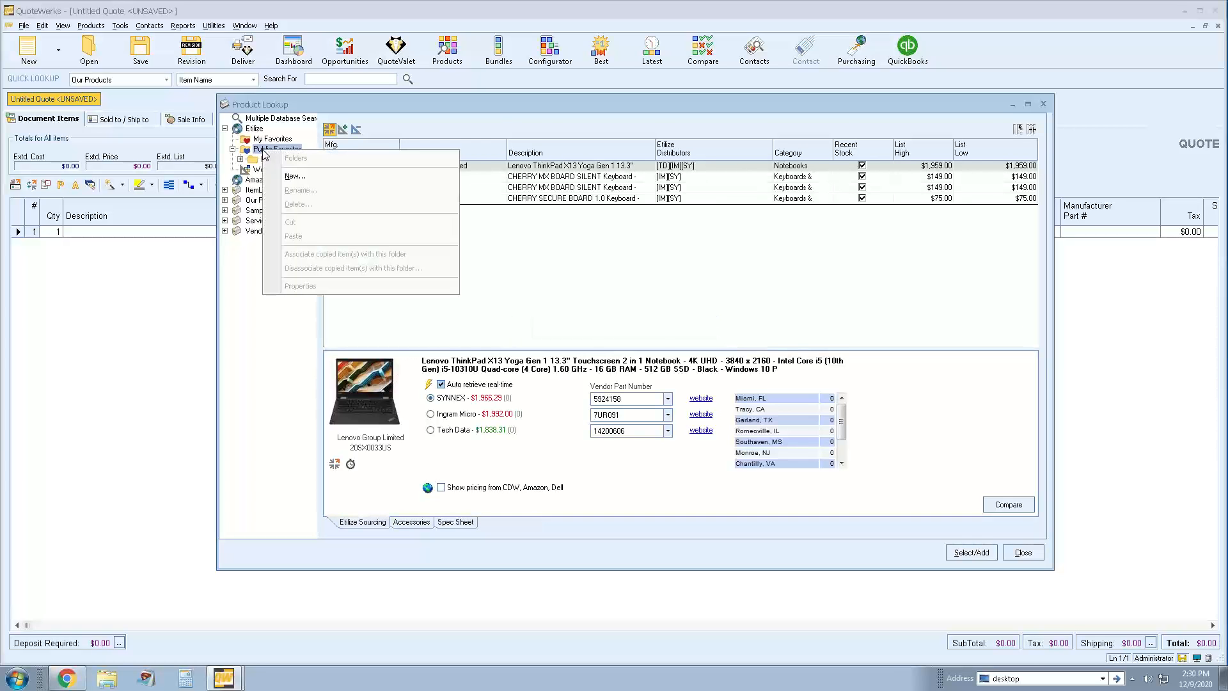
{"action": "left_click", "coordinate": [296, 176]}
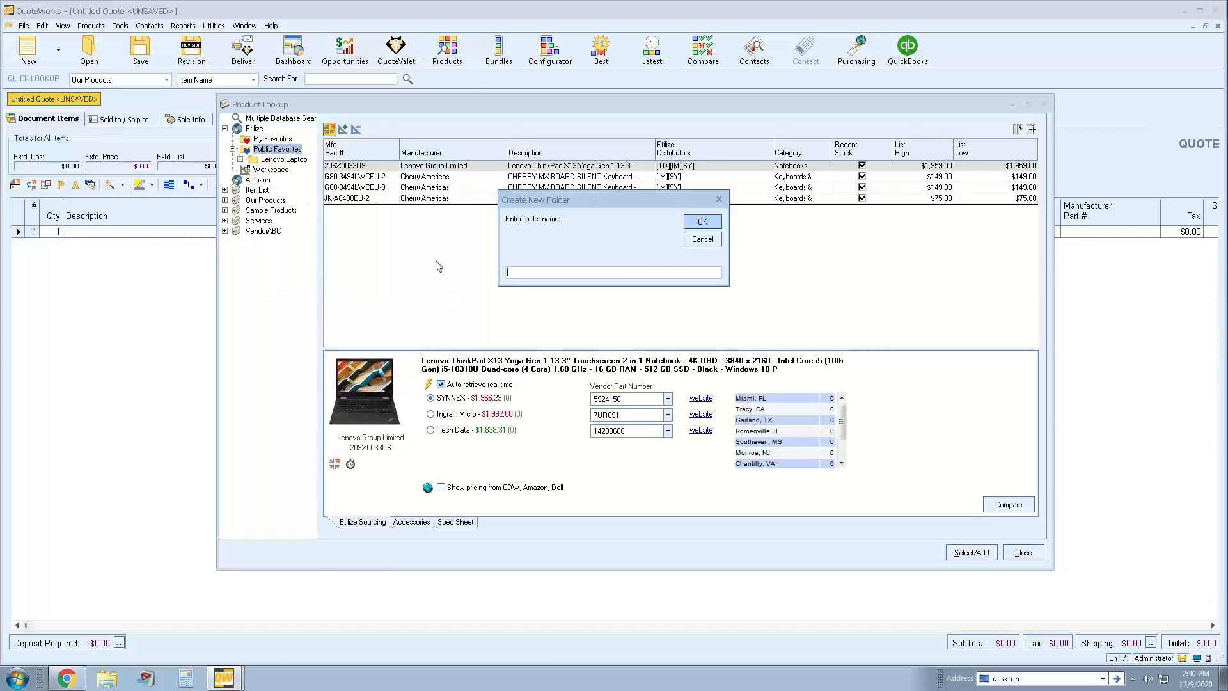
{"action": "type", "text": "Monitors"}
{"action": "left_click", "coordinate": [712, 222]}
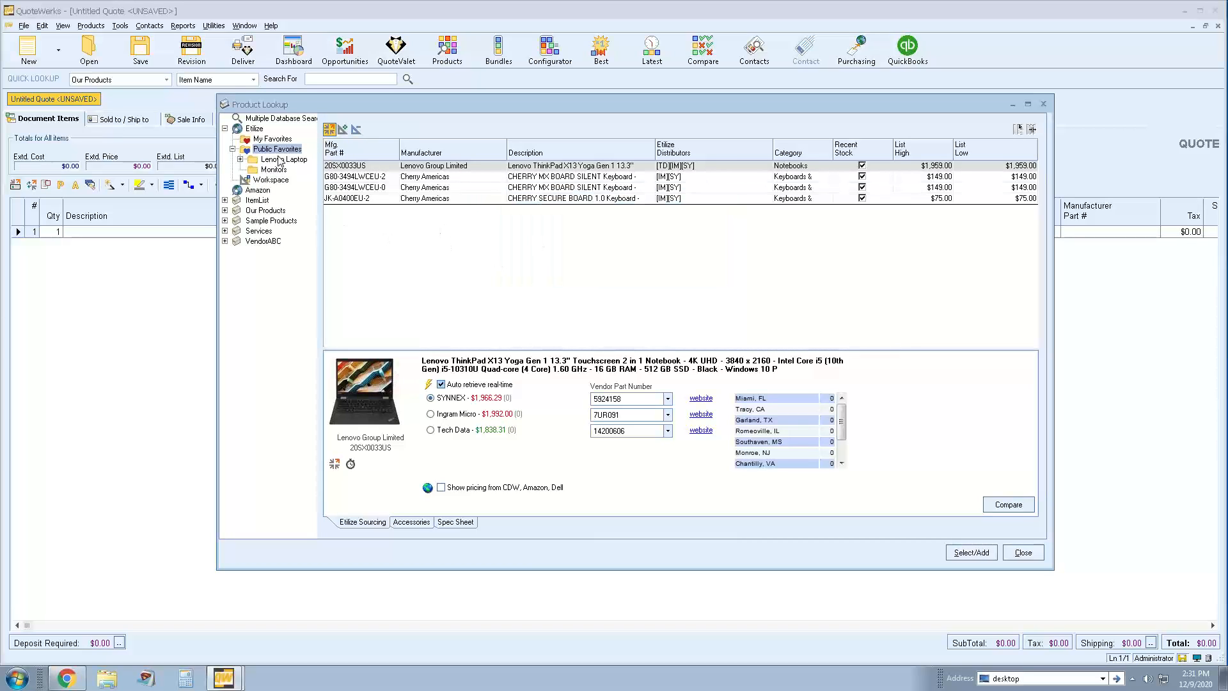
Step: Create a subfolder named Dell inside the Monitors favorites folder
{"action": "right_click", "coordinate": [262, 173]}
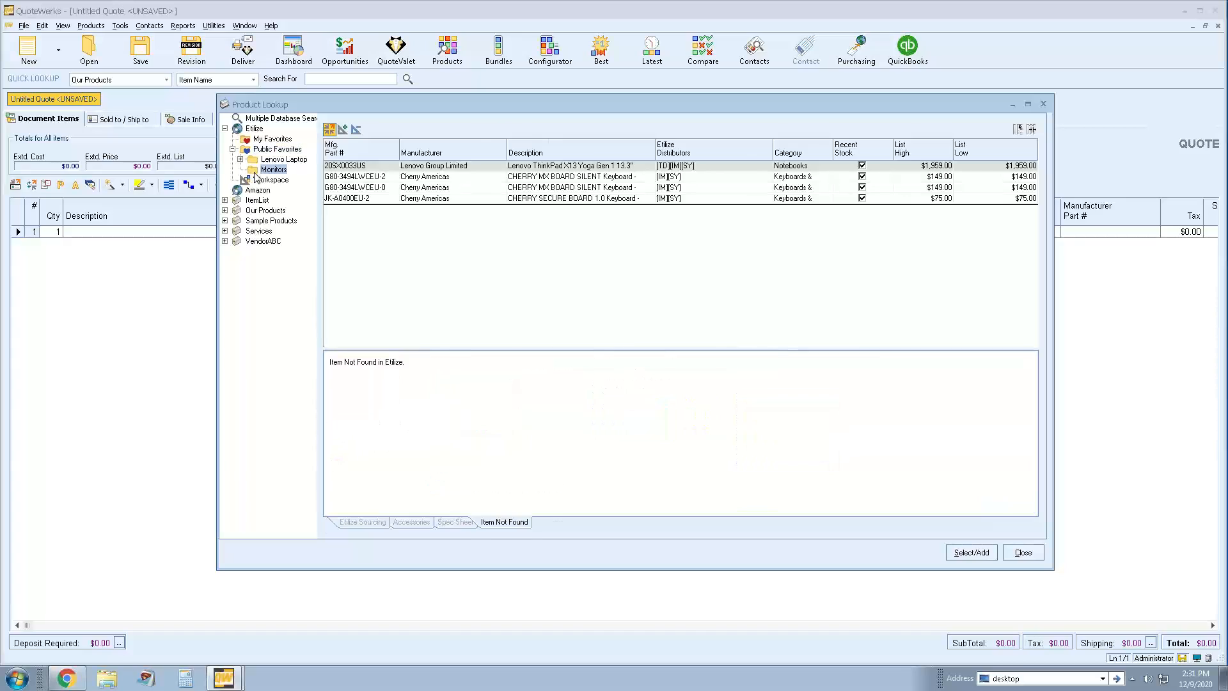
{"action": "left_click", "coordinate": [299, 199]}
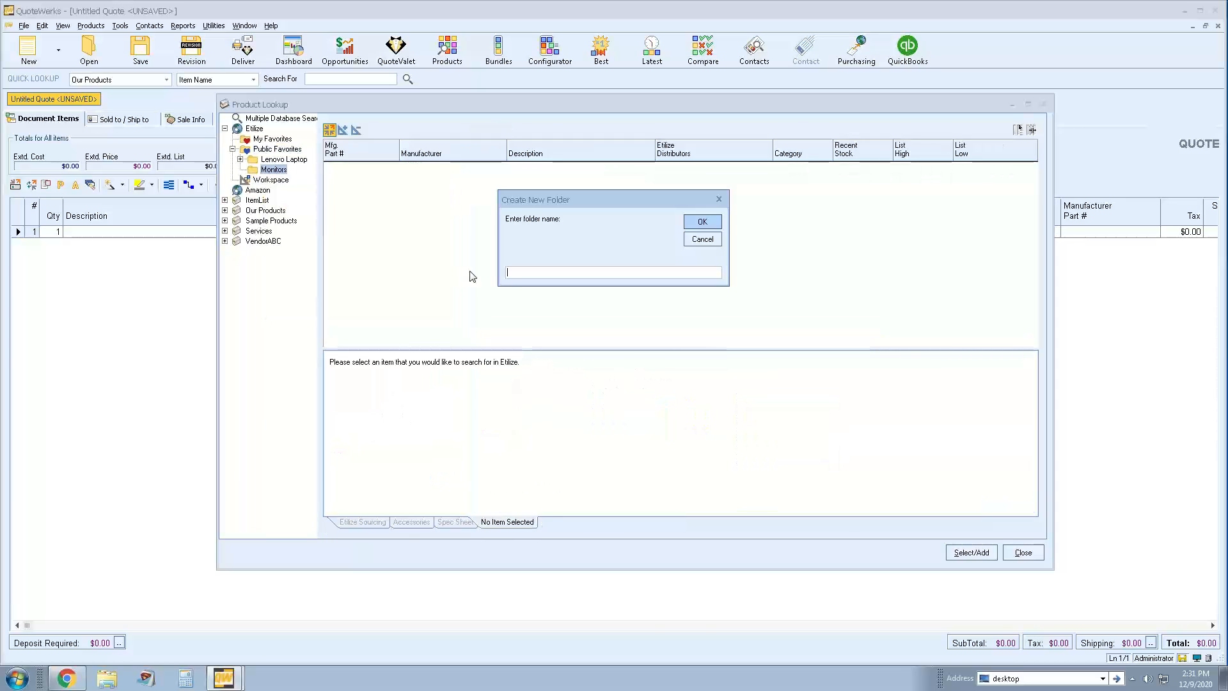
{"action": "type", "text": "Dell"}
{"action": "left_click", "coordinate": [701, 221]}
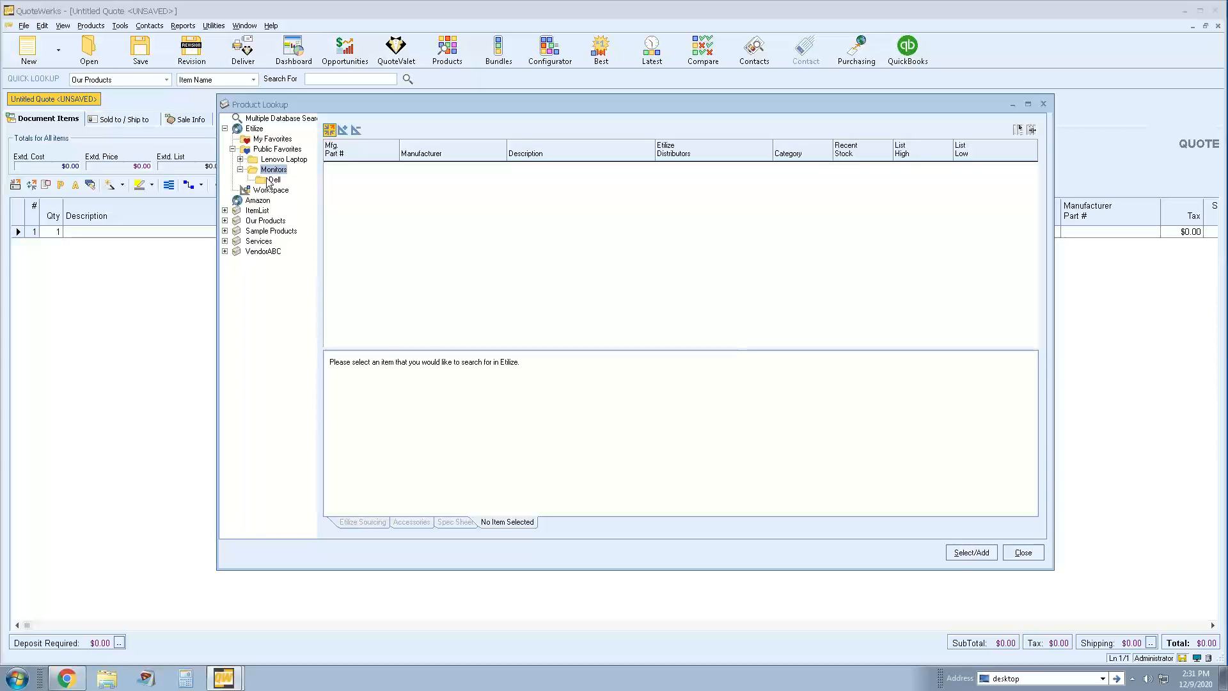
Step: Check the contents of the Etilize My Favorites folder and the Workspace
{"action": "left_click", "coordinate": [266, 141]}
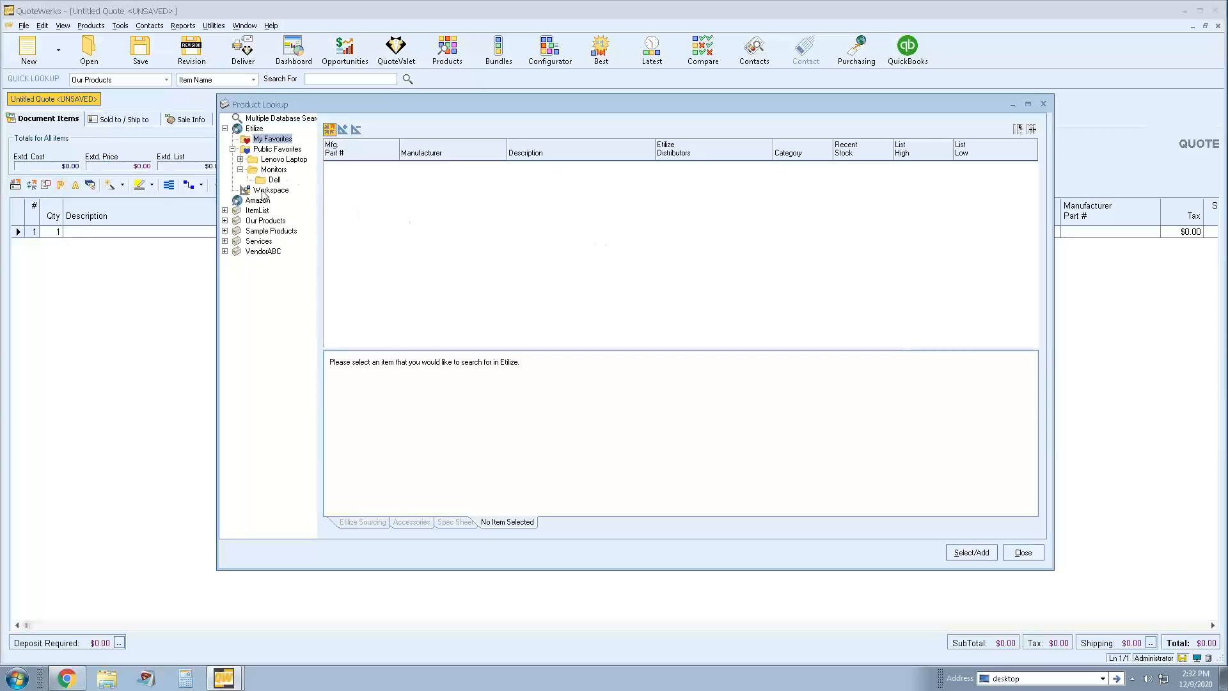
{"action": "left_click", "coordinate": [264, 191]}
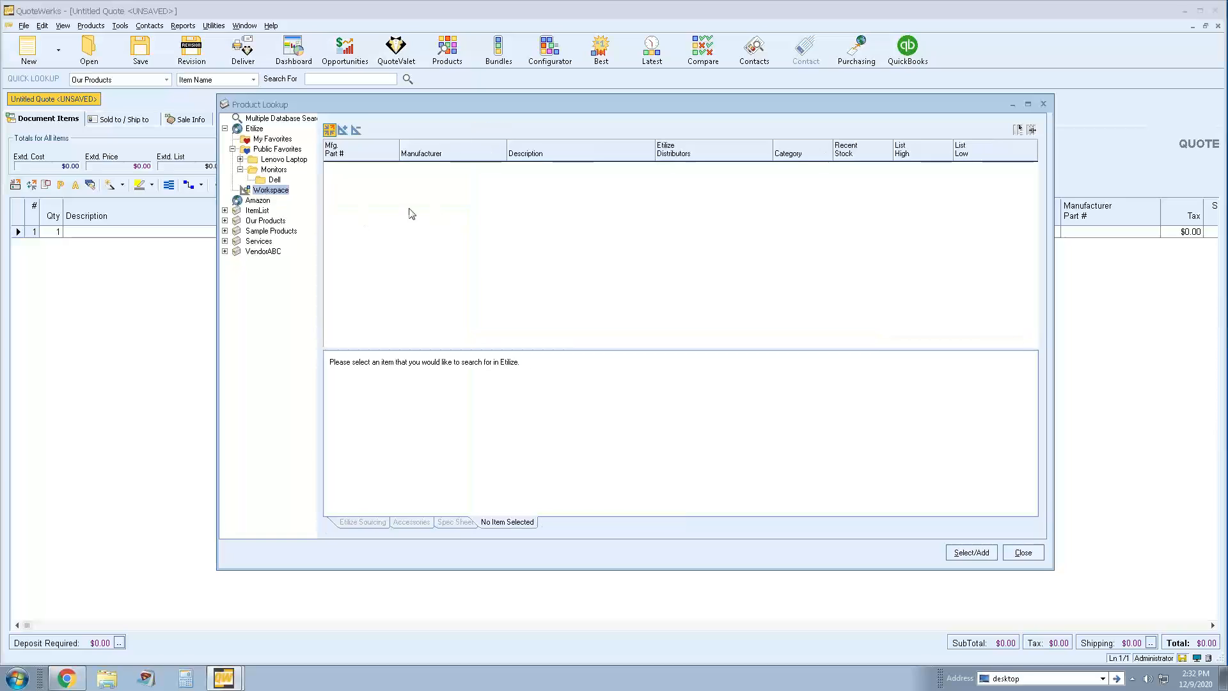
{"action": "left_click", "coordinate": [330, 131]}
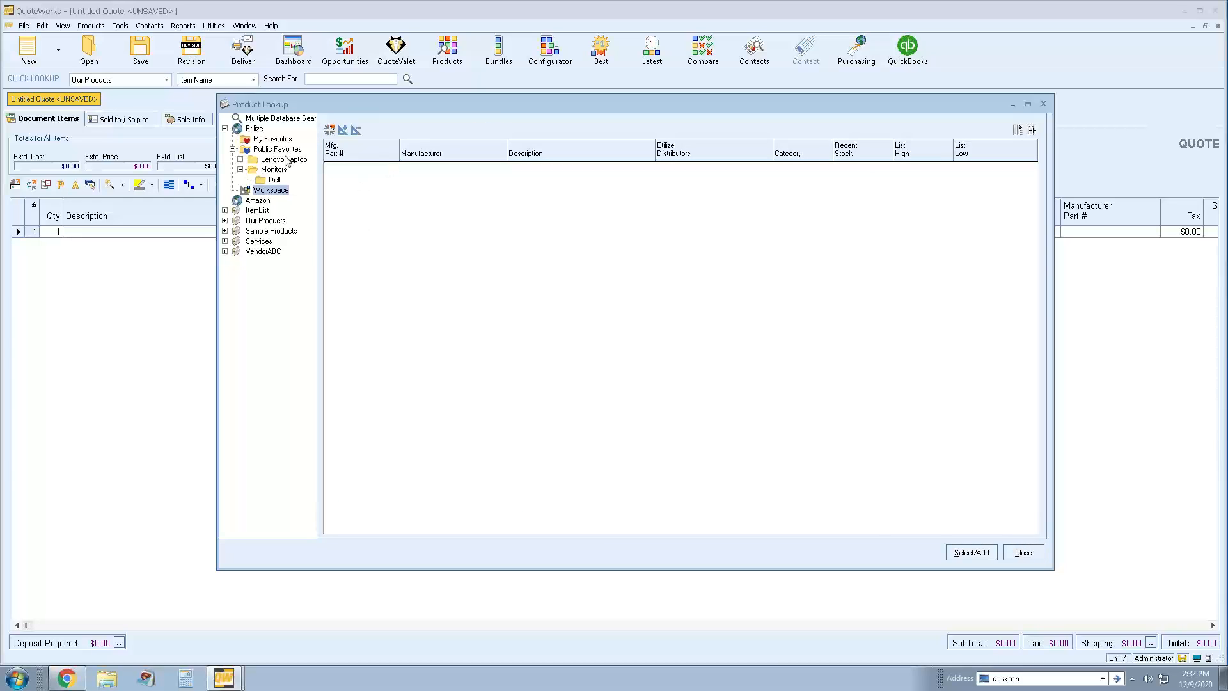
{"action": "left_click", "coordinate": [268, 140]}
Step: Add the CHERRY MX BOARD SILENT keyboard G80-3494LWCEU-2 from Public Favorites to the Etilize Workspace
{"action": "left_click", "coordinate": [264, 149]}
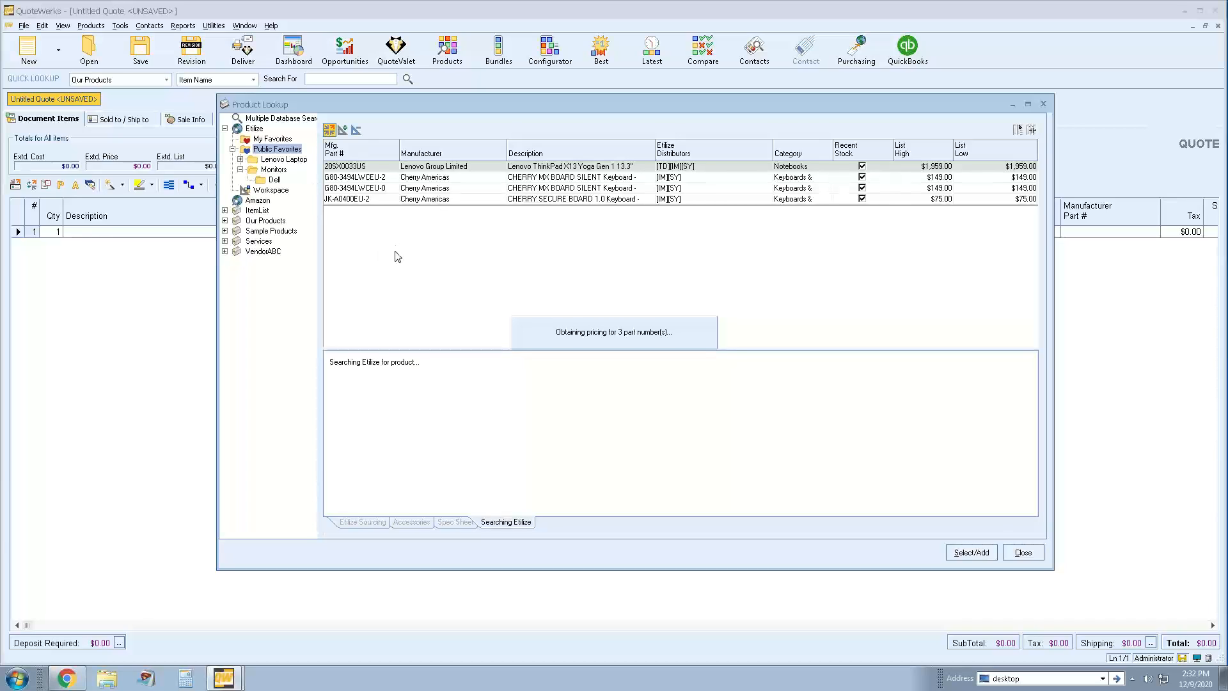
{"action": "left_click", "coordinate": [458, 179]}
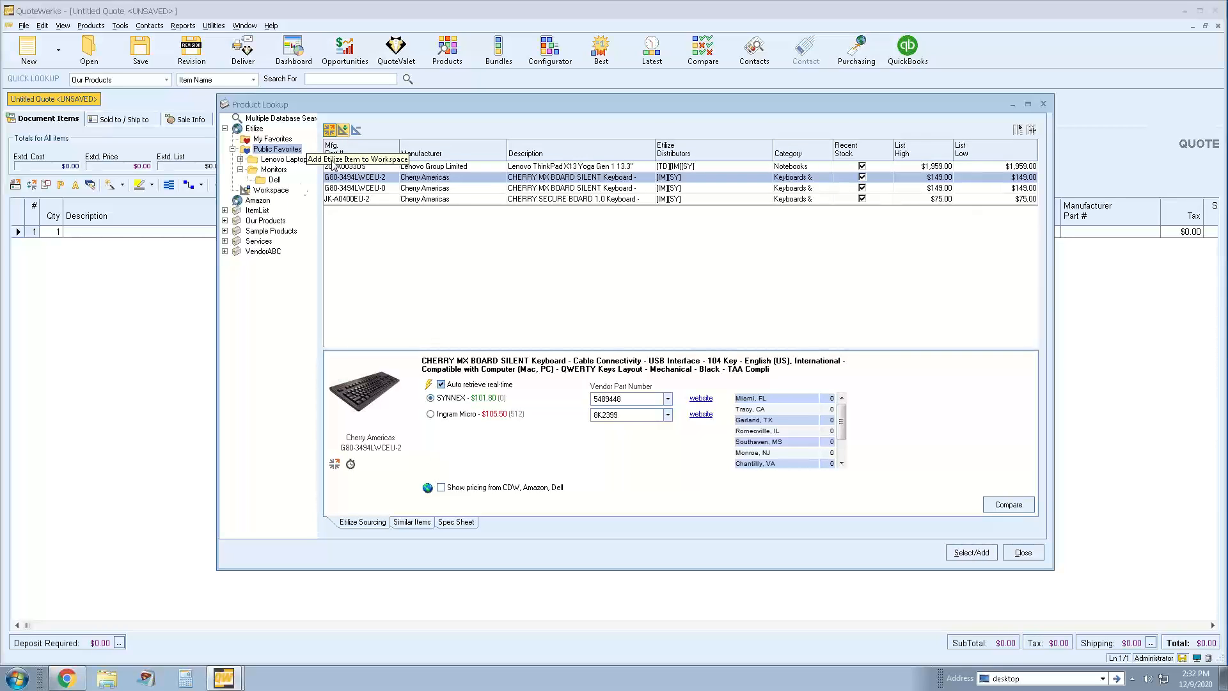
{"action": "left_click", "coordinate": [345, 135]}
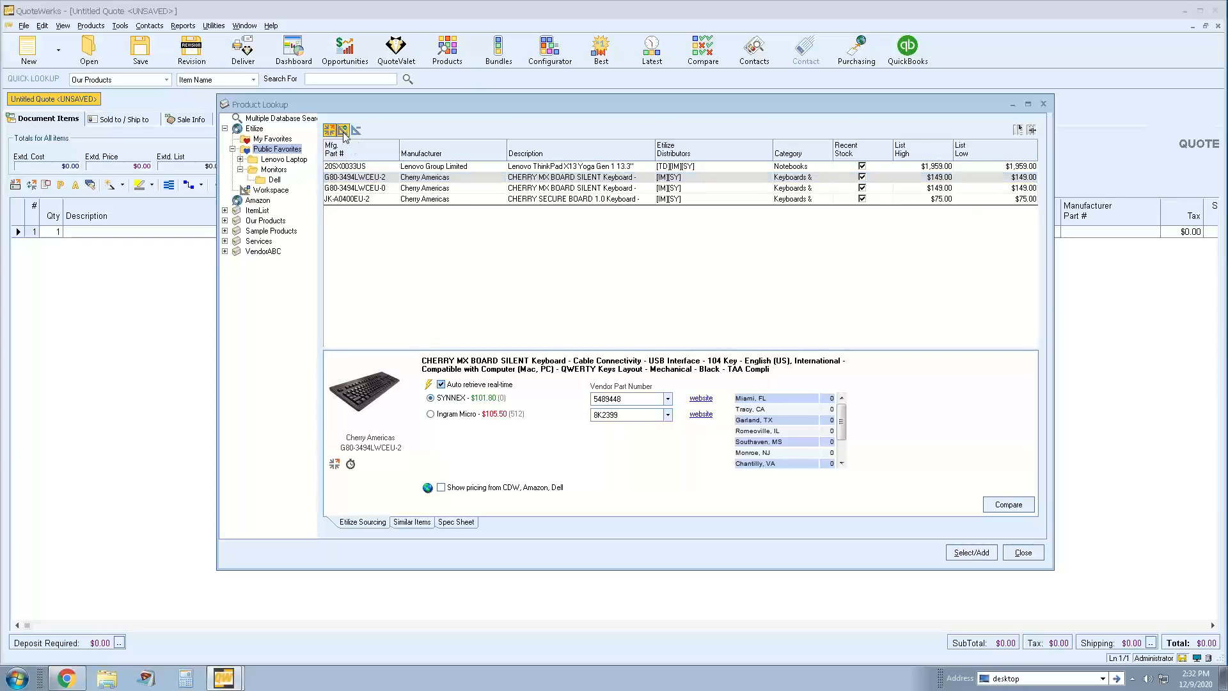
Step: Check which favorites folders the CHERRY keyboard in the Etilize Workspace can be associated with, without assigning it to one
{"action": "left_click", "coordinate": [264, 190]}
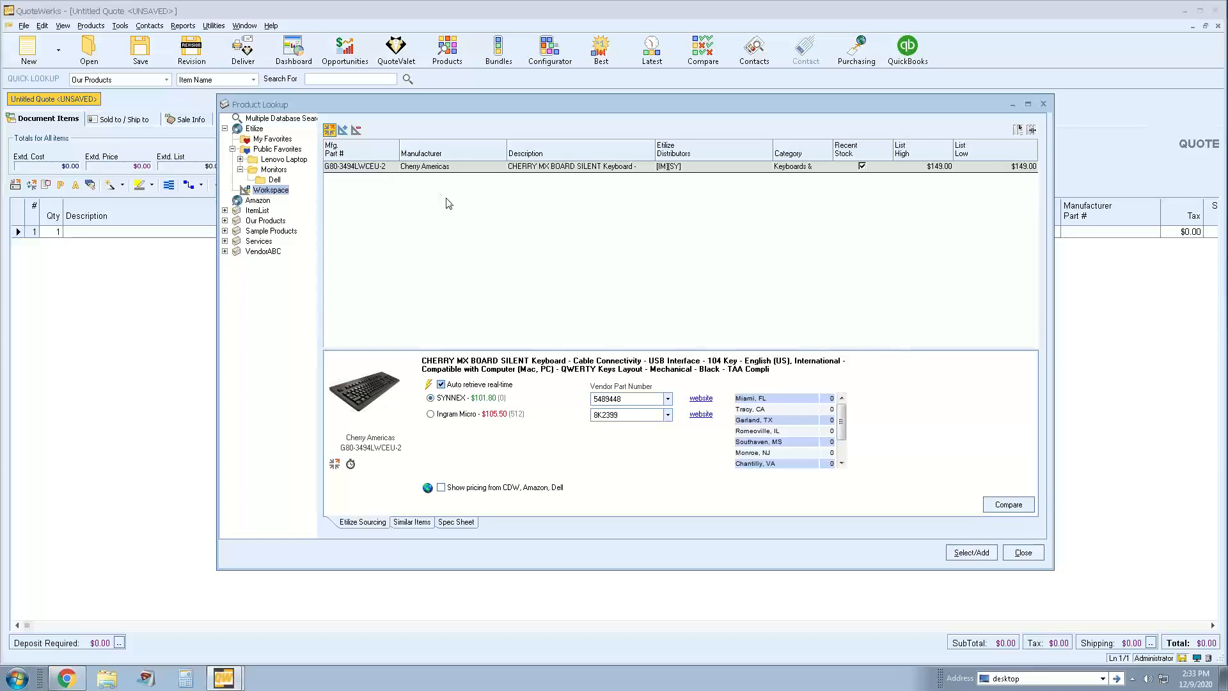
{"action": "right_click", "coordinate": [460, 168]}
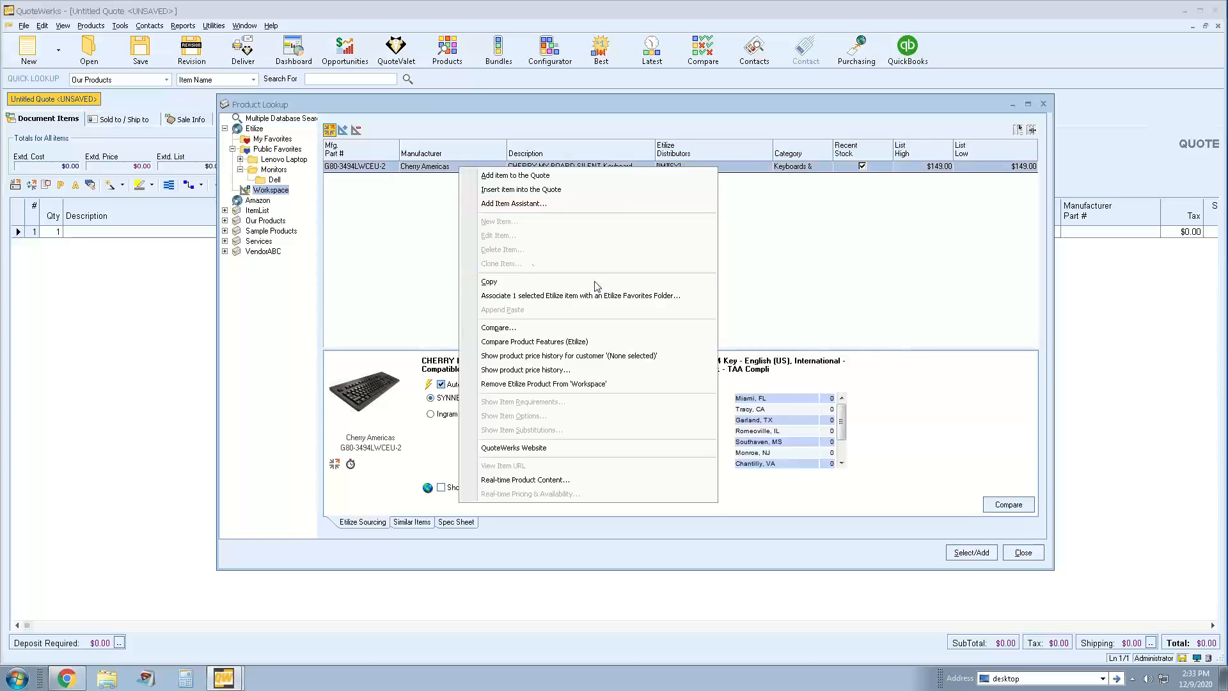
{"action": "left_click", "coordinate": [686, 301]}
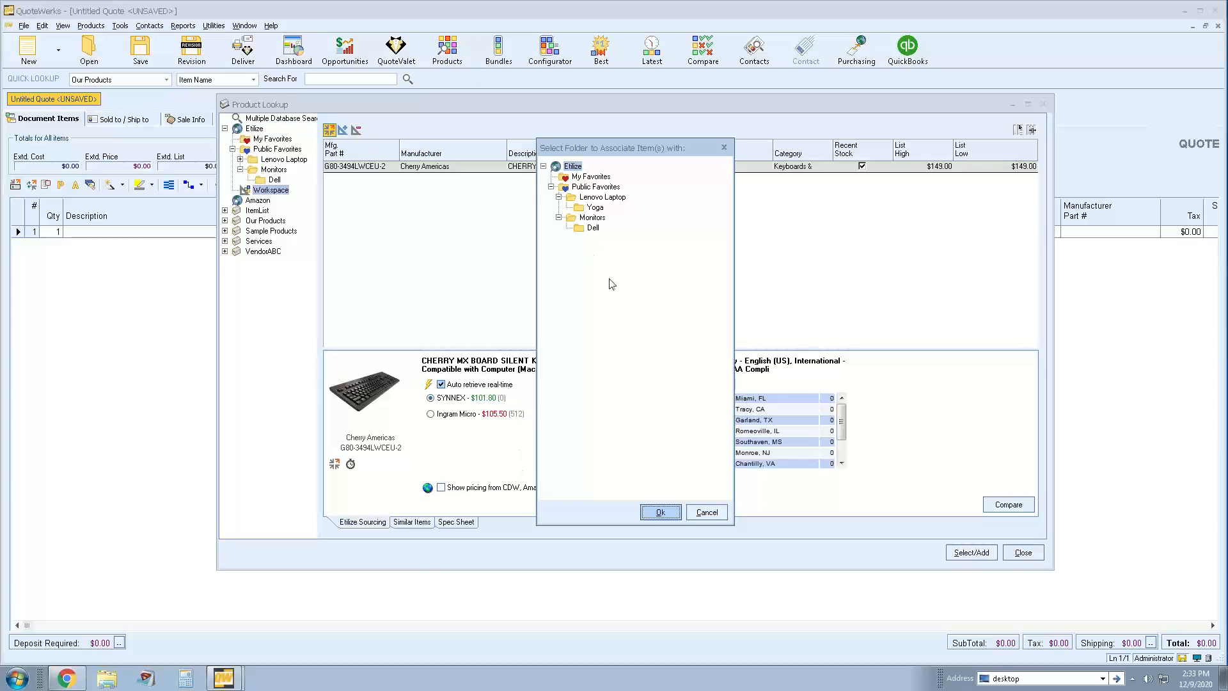
{"action": "left_click", "coordinate": [706, 511]}
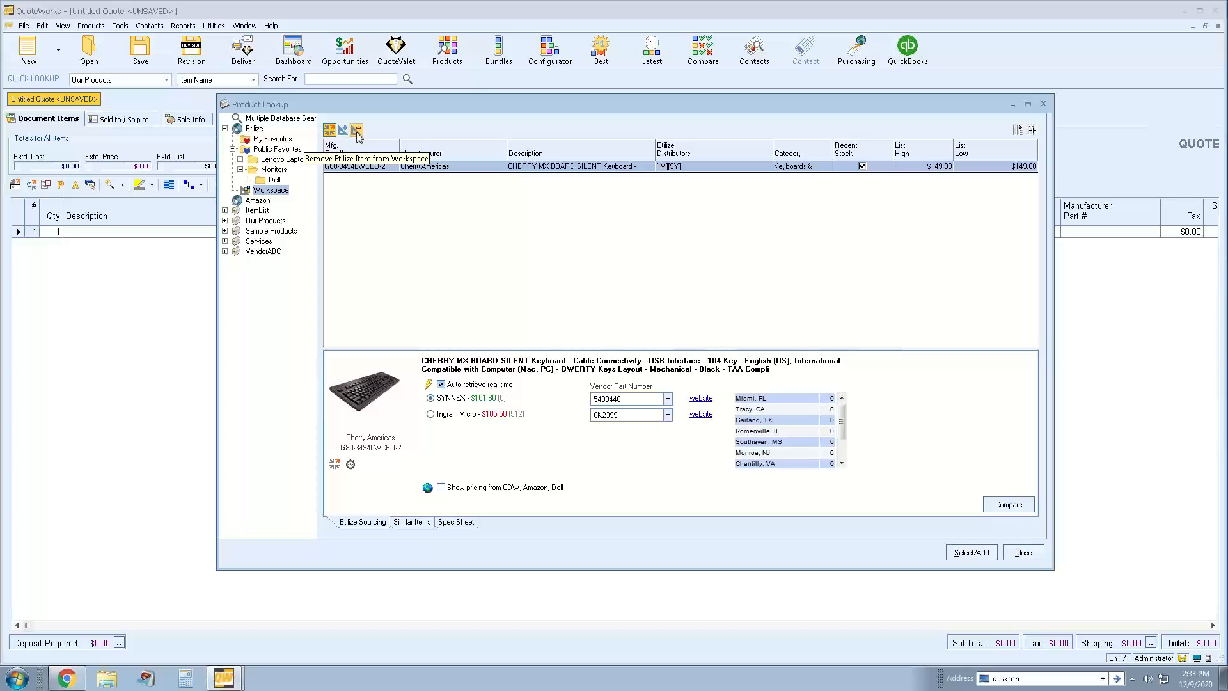
Step: Remove the CHERRY MX BOARD SILENT keyboard from the Etilize Workspace
{"action": "right_click", "coordinate": [472, 176]}
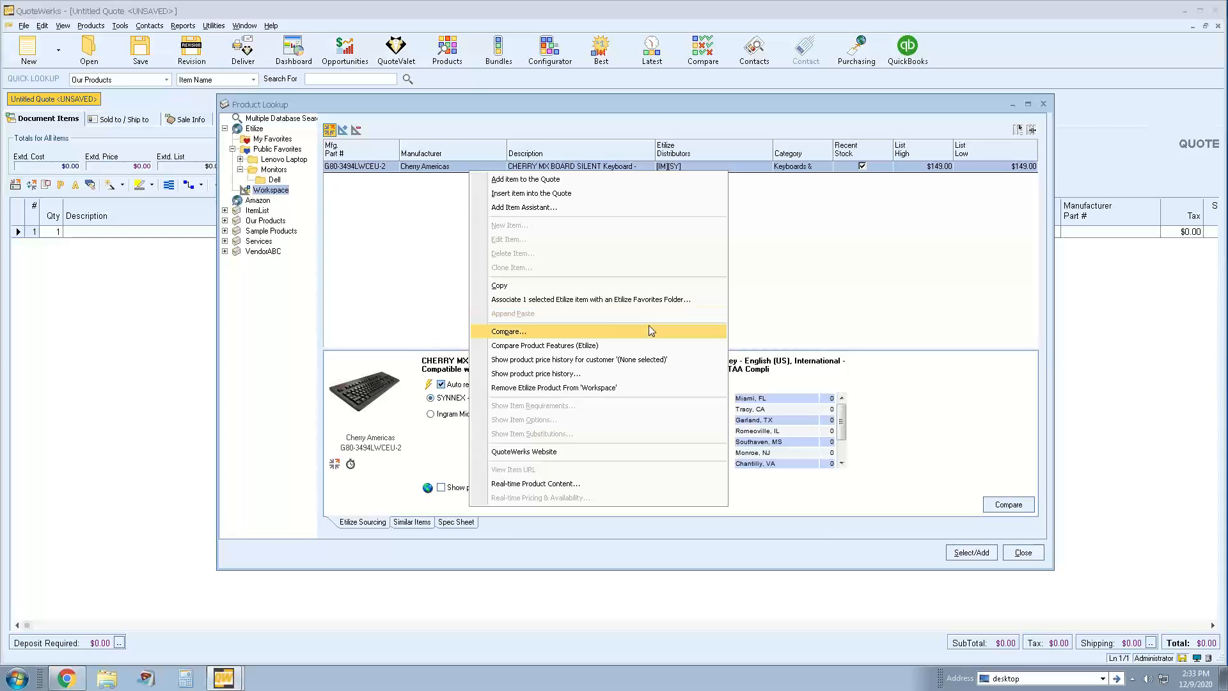
{"action": "left_click", "coordinate": [617, 388]}
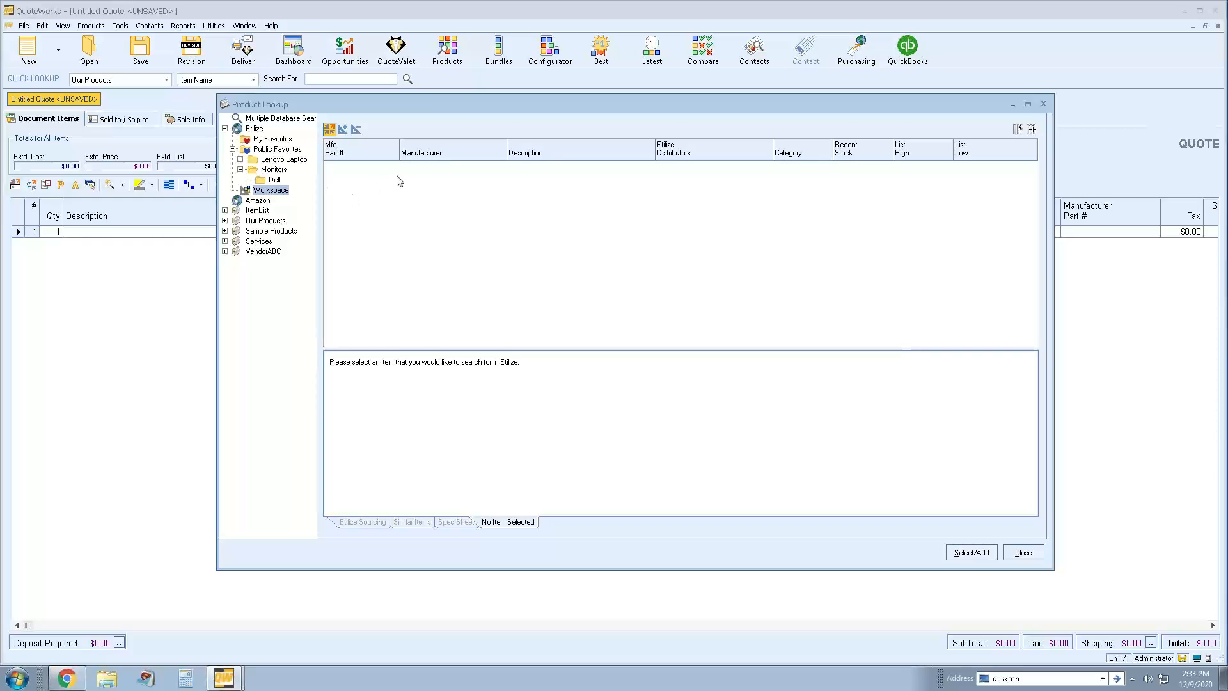
Step: Review the folder disassociation option for keyboard G80-3494LWCEU-2 in Public Favorites, view My Favorites, and close the product lookup
{"action": "left_click", "coordinate": [274, 151]}
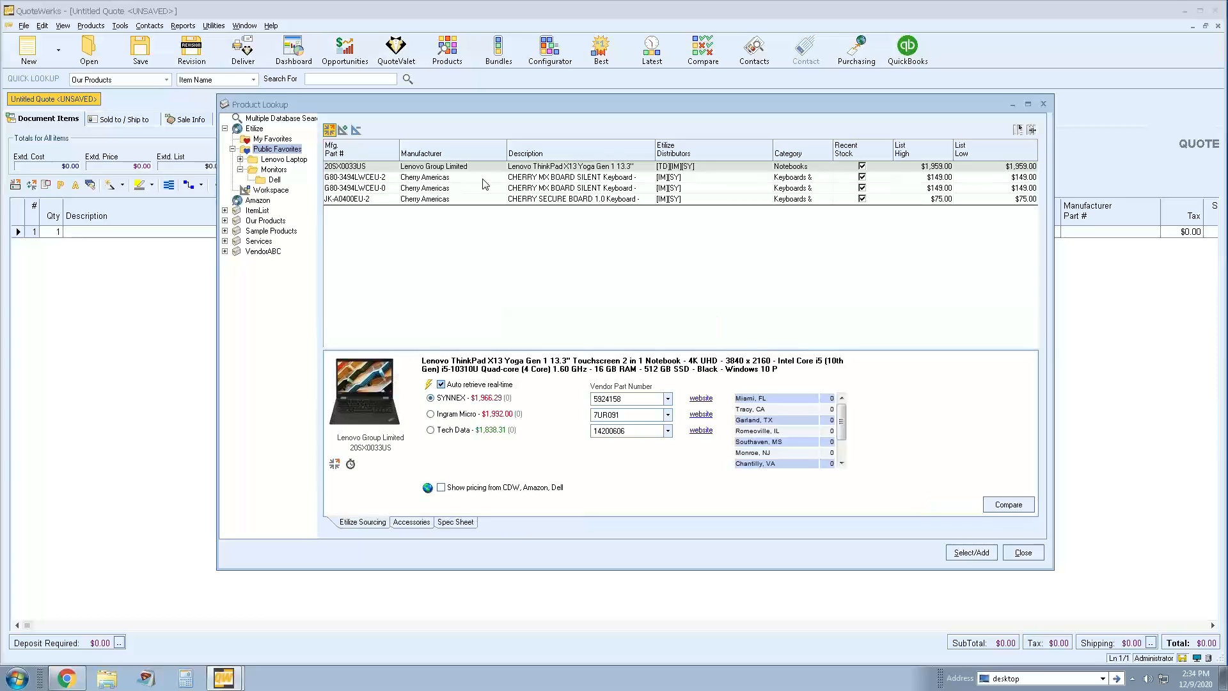
{"action": "left_click", "coordinate": [484, 180]}
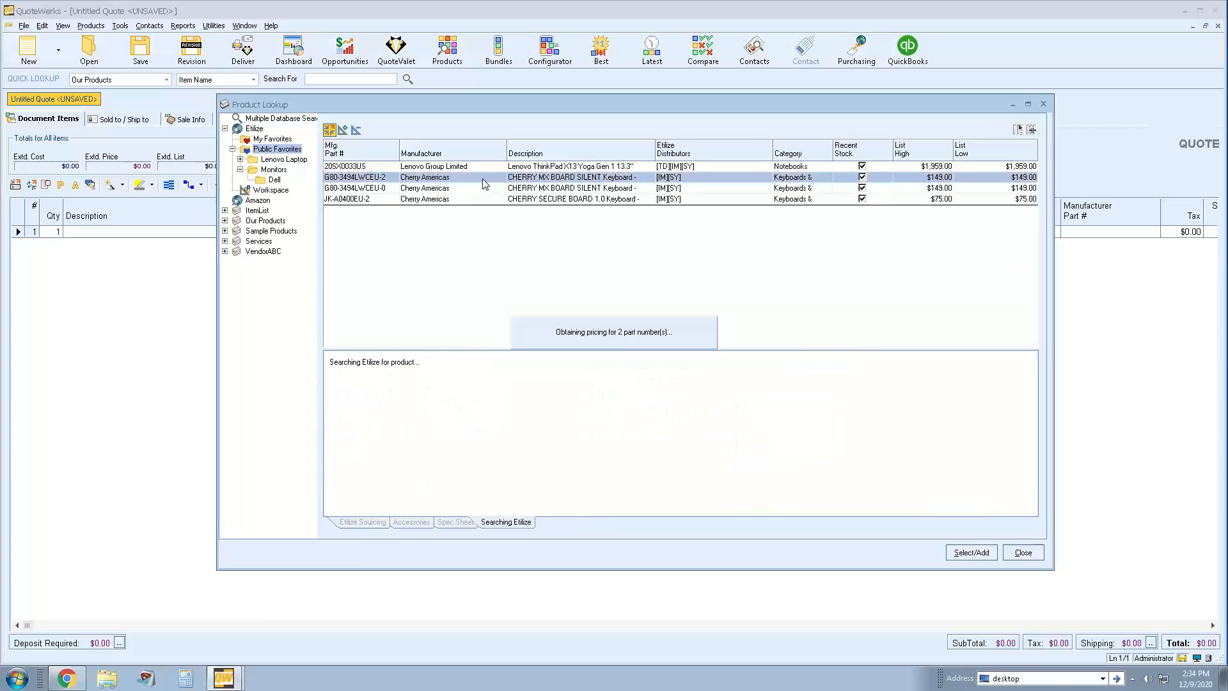
{"action": "right_click", "coordinate": [484, 184]}
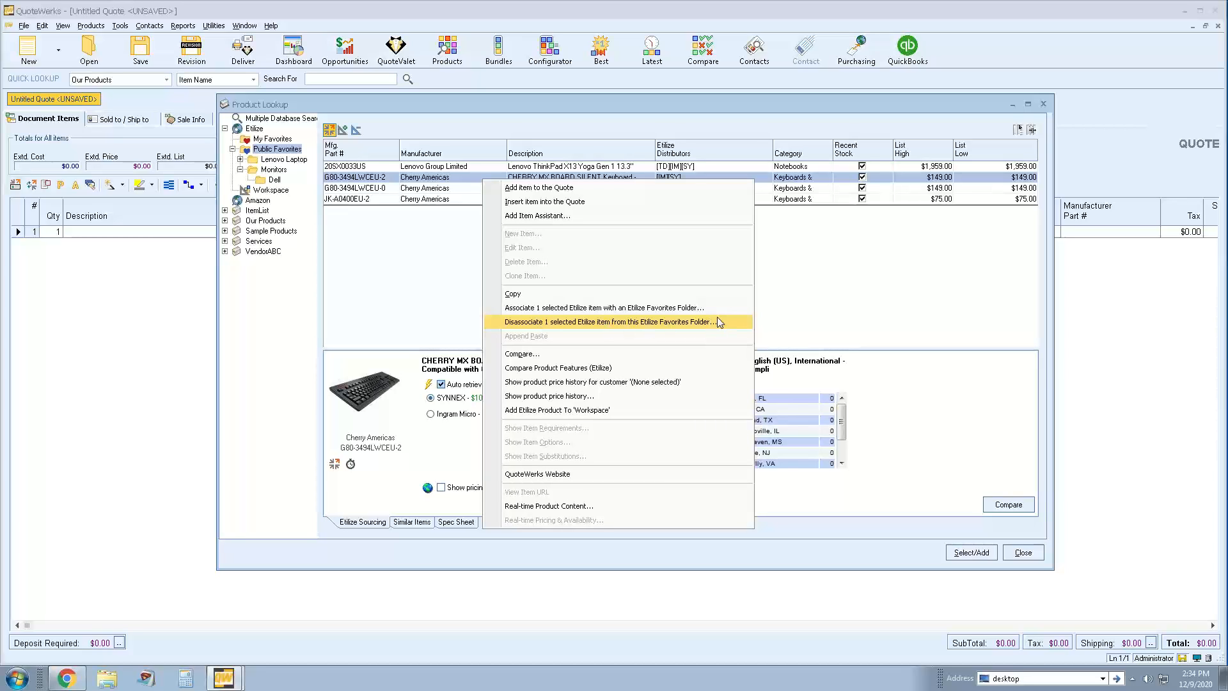
{"action": "left_click", "coordinate": [814, 256]}
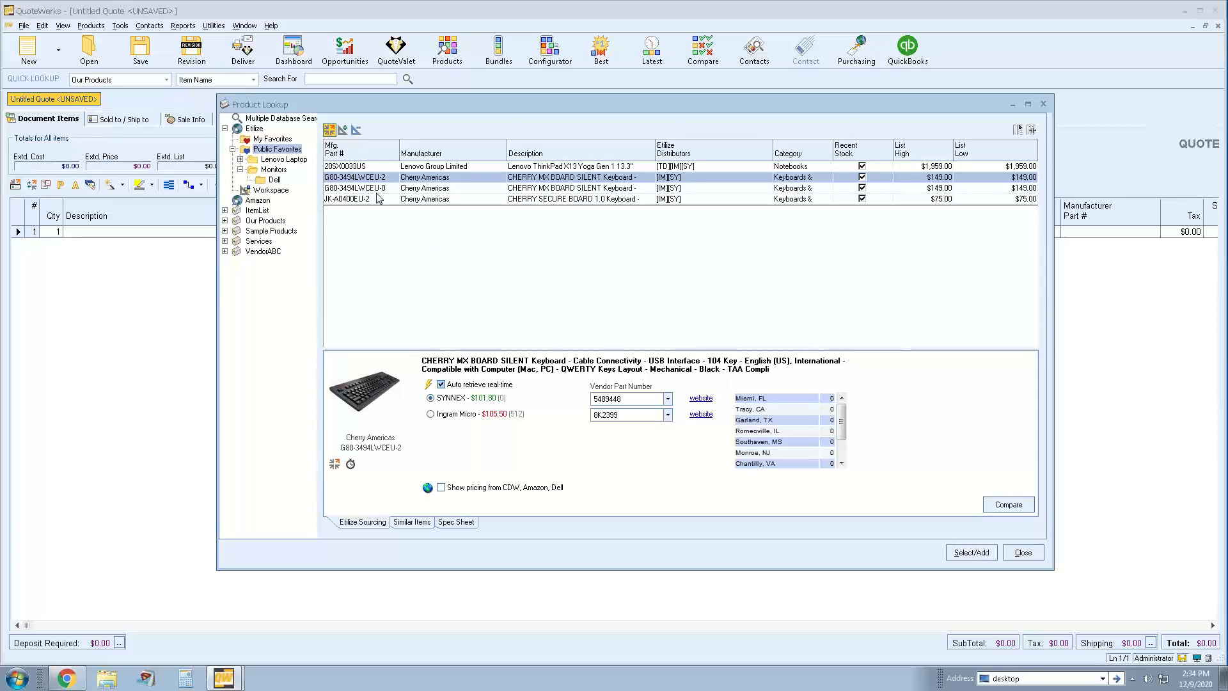
{"action": "left_click", "coordinate": [277, 140]}
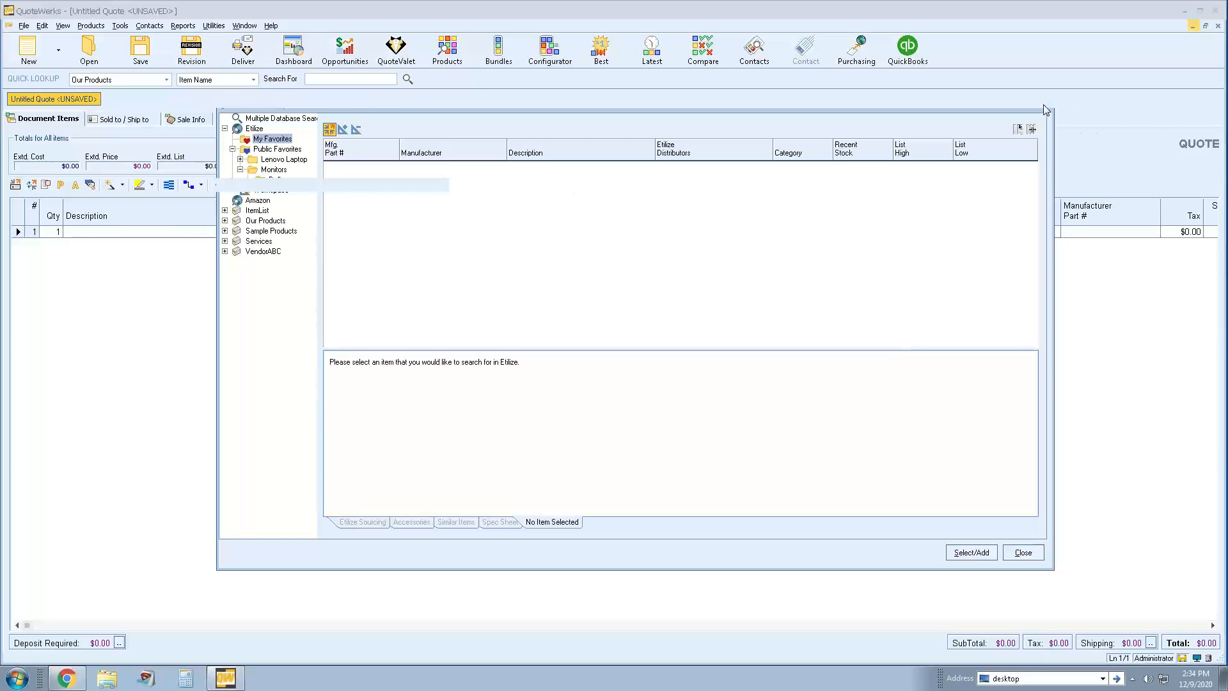
{"action": "left_click", "coordinate": [1043, 105]}
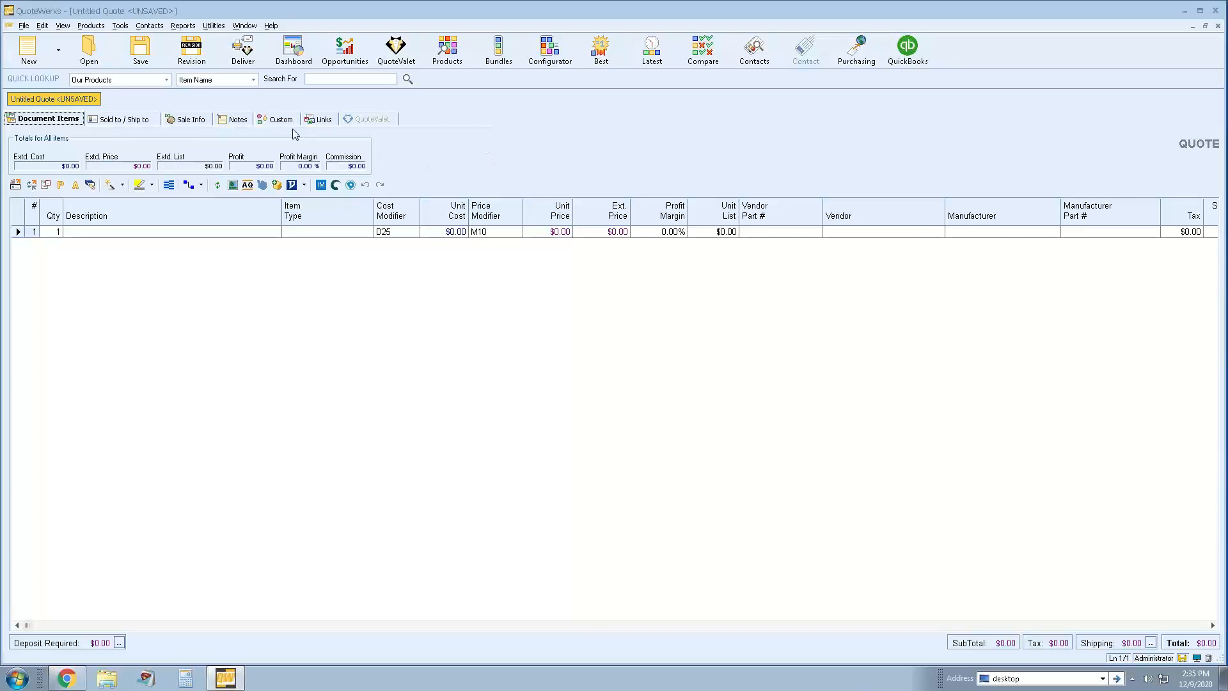
Step: Compare the untitled quote's linked resources with the linked Cisco PDF in QuoteWerks Web in Chrome, and return to QuoteWerks desktop
{"action": "left_click", "coordinate": [313, 119]}
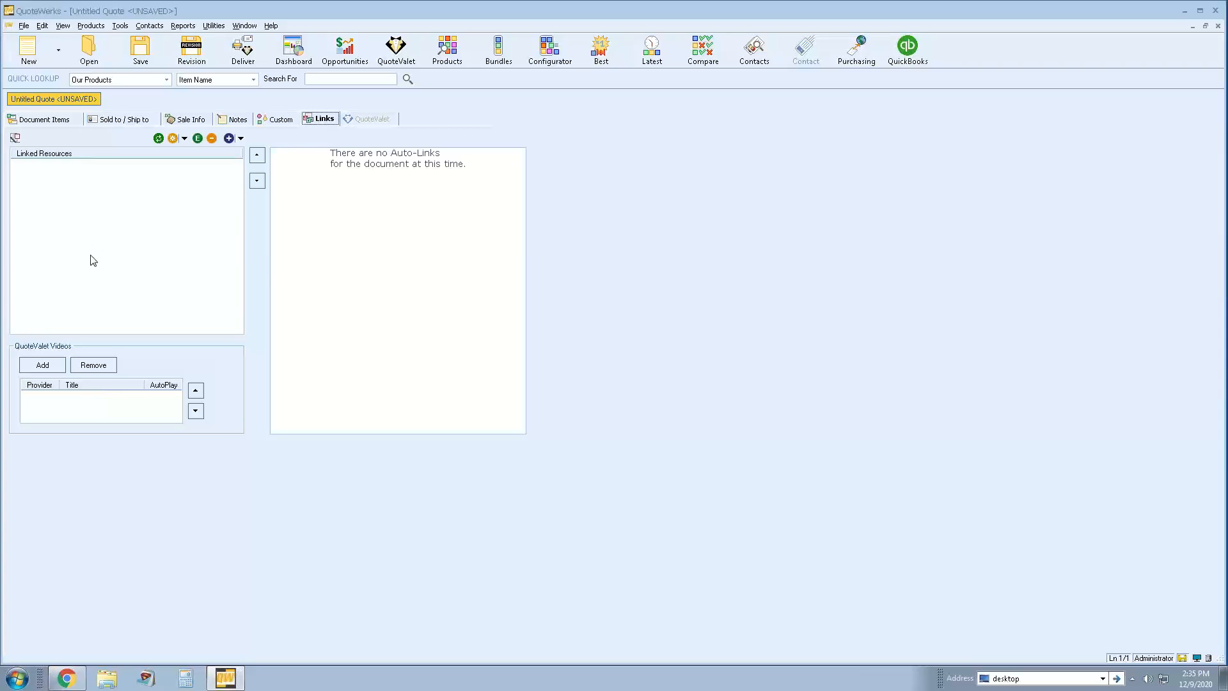
{"action": "left_click", "coordinate": [66, 678]}
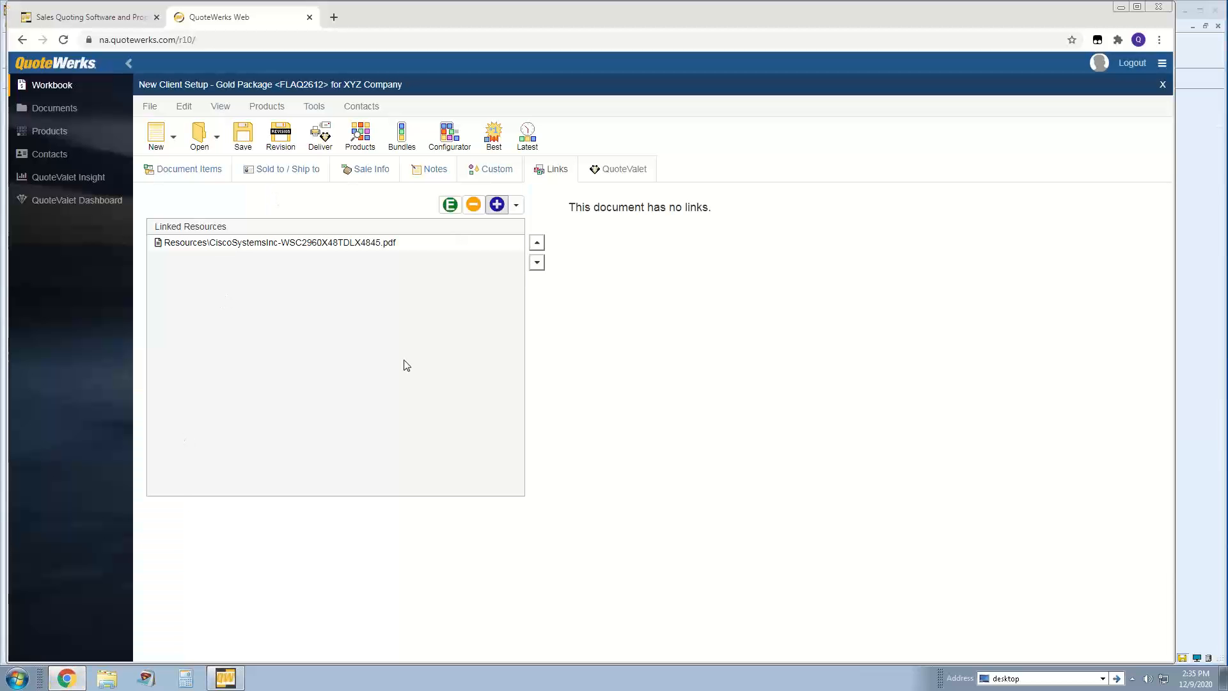
{"action": "left_click", "coordinate": [302, 247]}
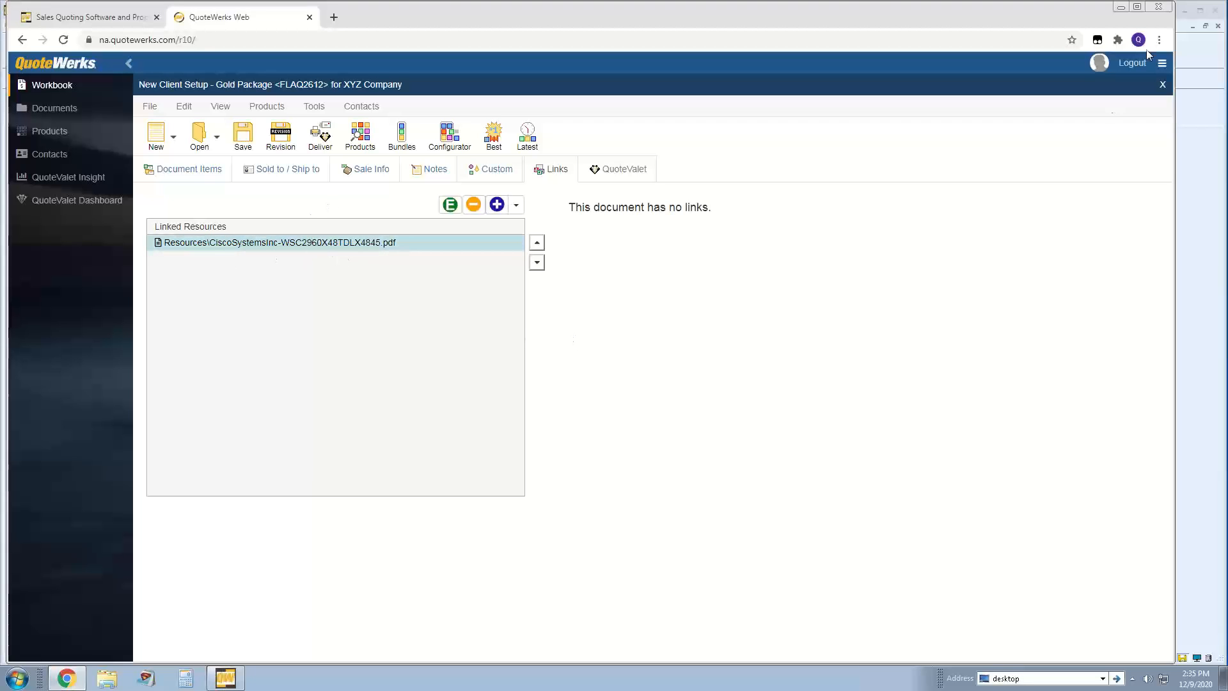
{"action": "left_click", "coordinate": [1213, 152]}
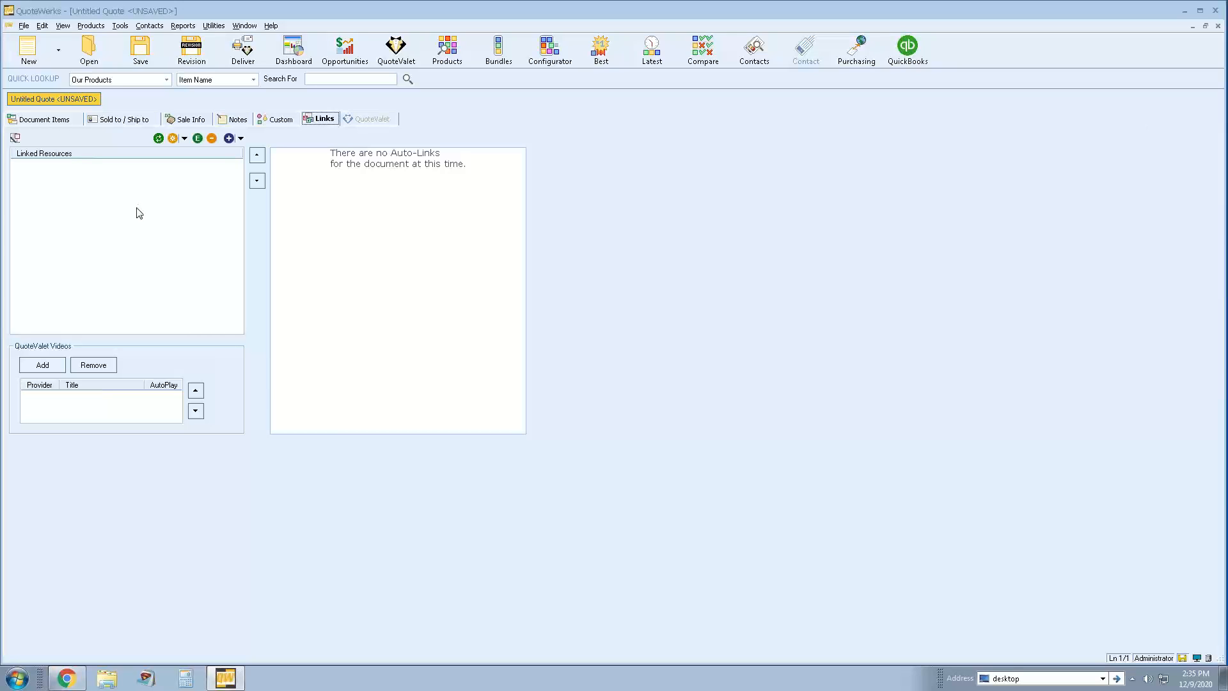
Step: Sync the linked files down from QuoteWerks Web to QuoteWerks desktop and close the synchronization window
{"action": "left_click", "coordinate": [160, 141]}
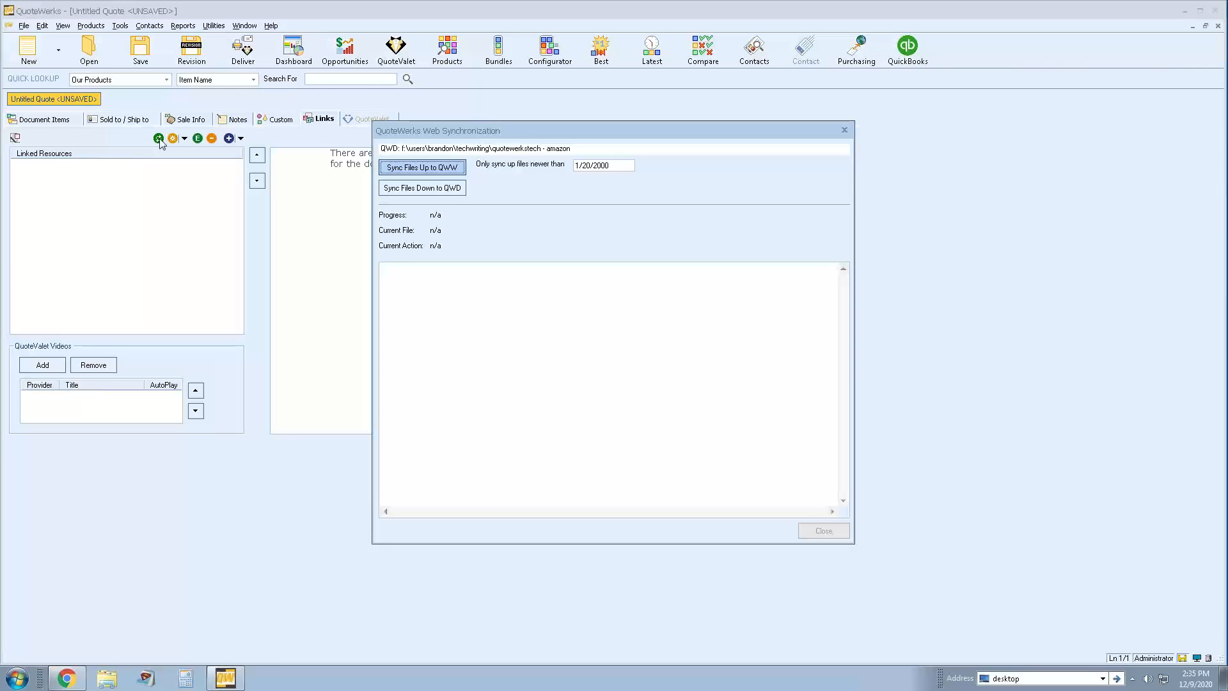
{"action": "left_click", "coordinate": [422, 190]}
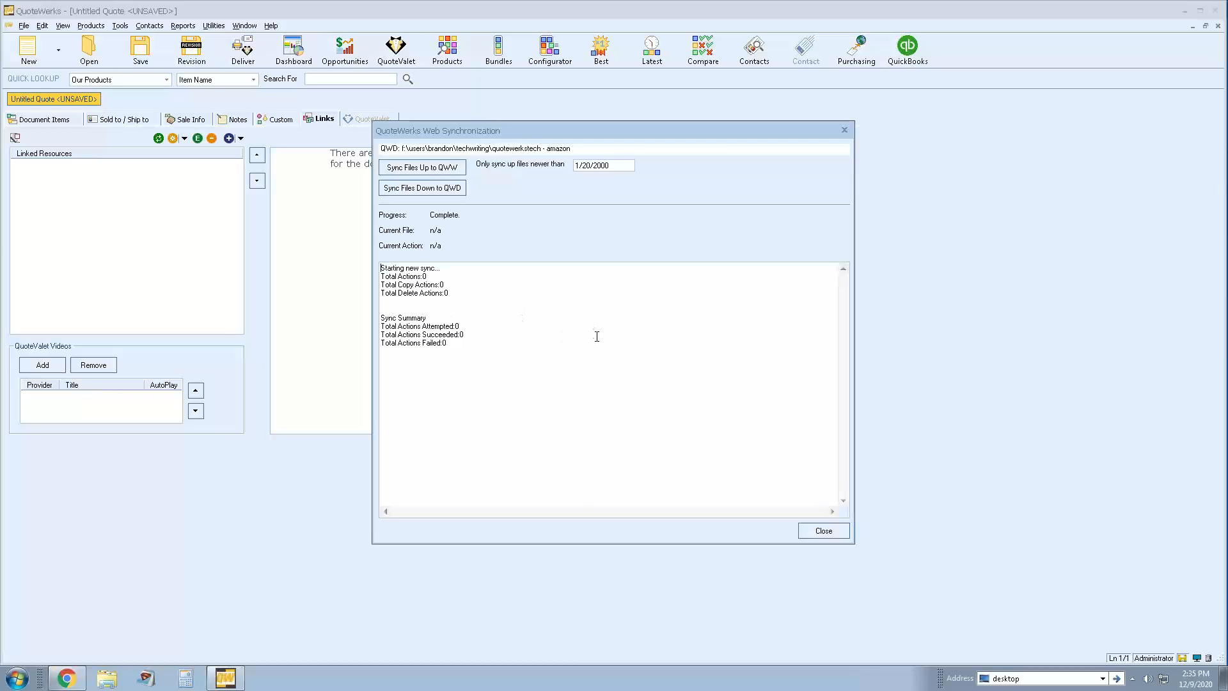
{"action": "left_click", "coordinate": [810, 531]}
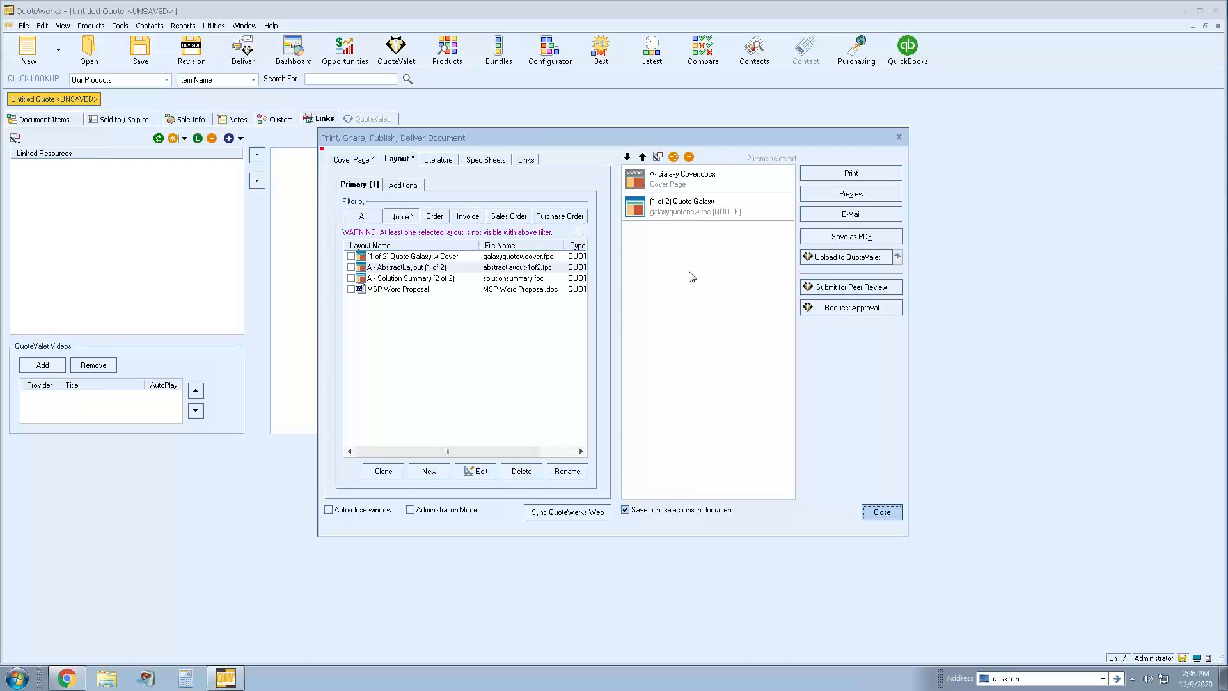
Step: View the QuoteWerks Web synchronization options available when delivering the document, and leave without syncing
{"action": "left_click", "coordinate": [548, 513]}
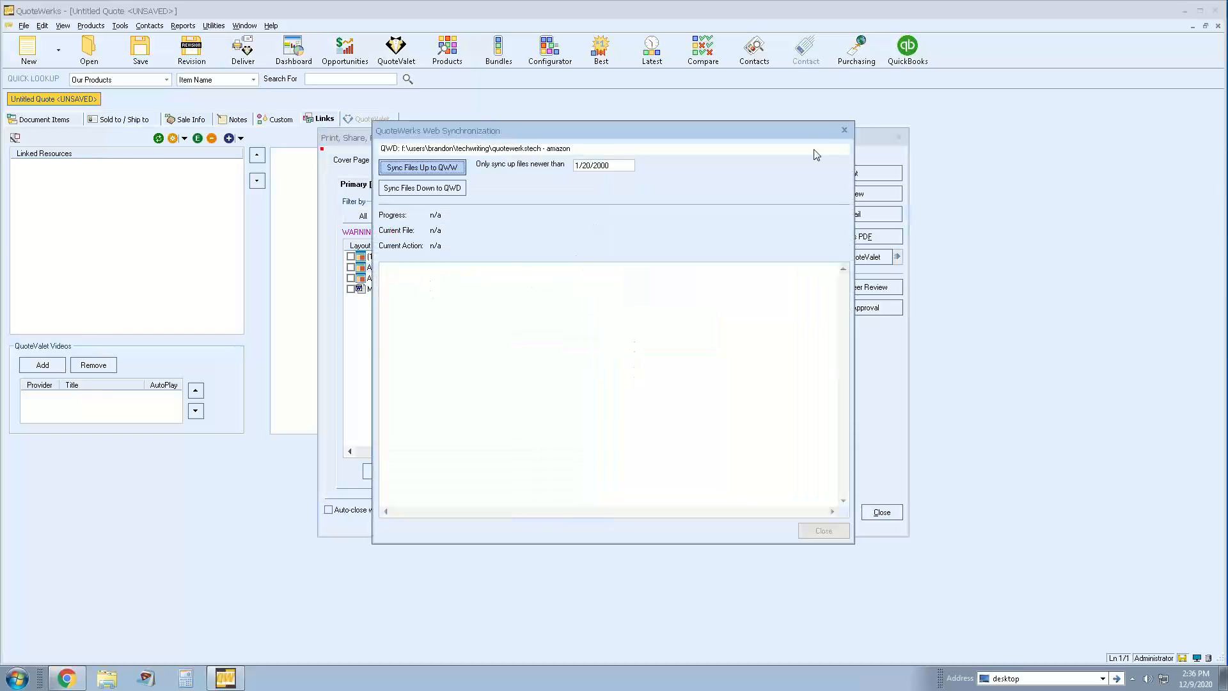
{"action": "left_click", "coordinate": [844, 130]}
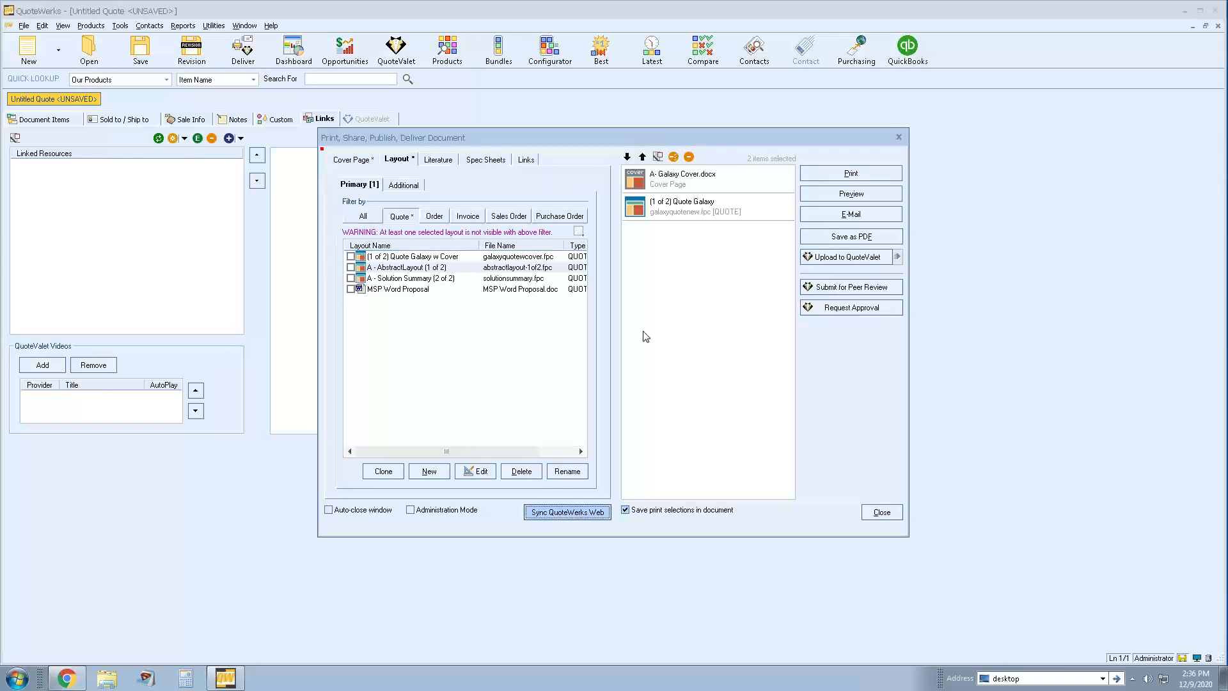
{"action": "left_click", "coordinate": [542, 511]}
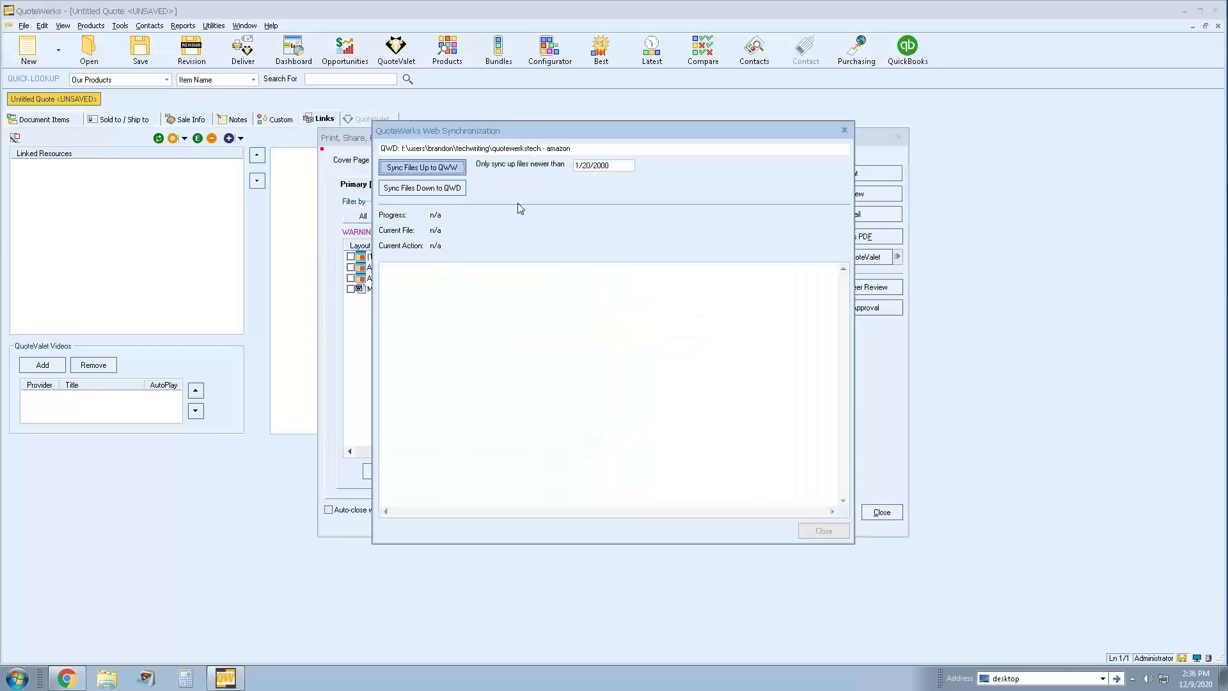
{"action": "left_click", "coordinate": [844, 129]}
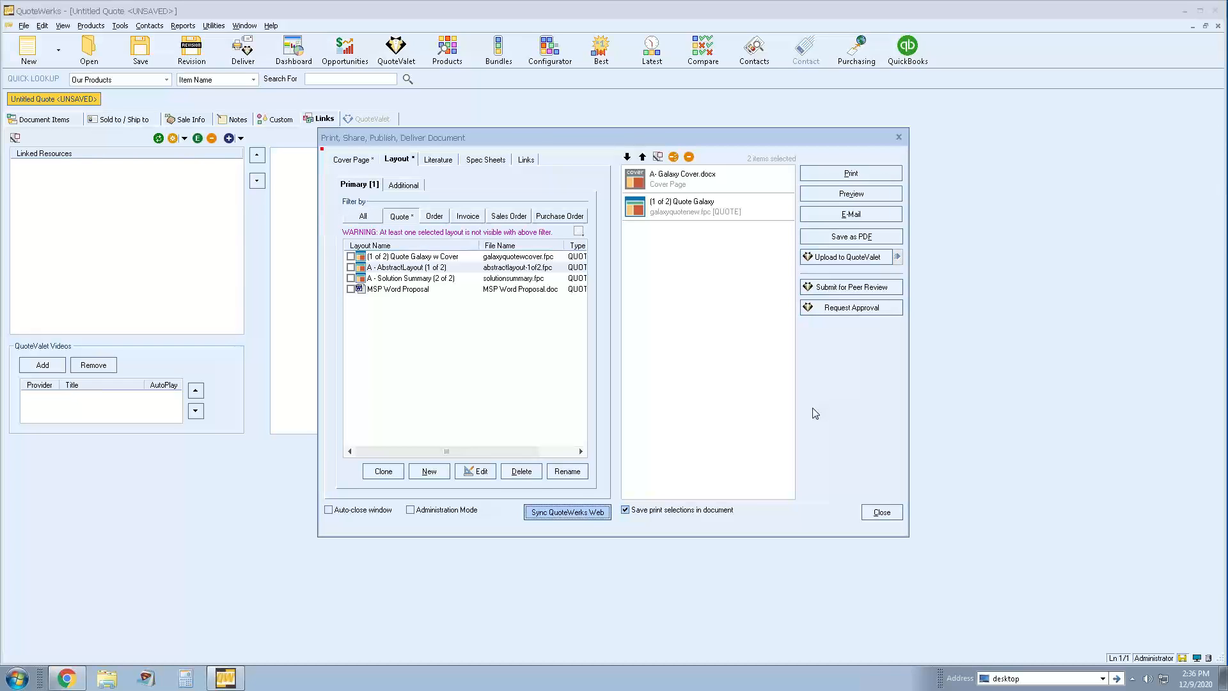
{"action": "left_click", "coordinate": [881, 512]}
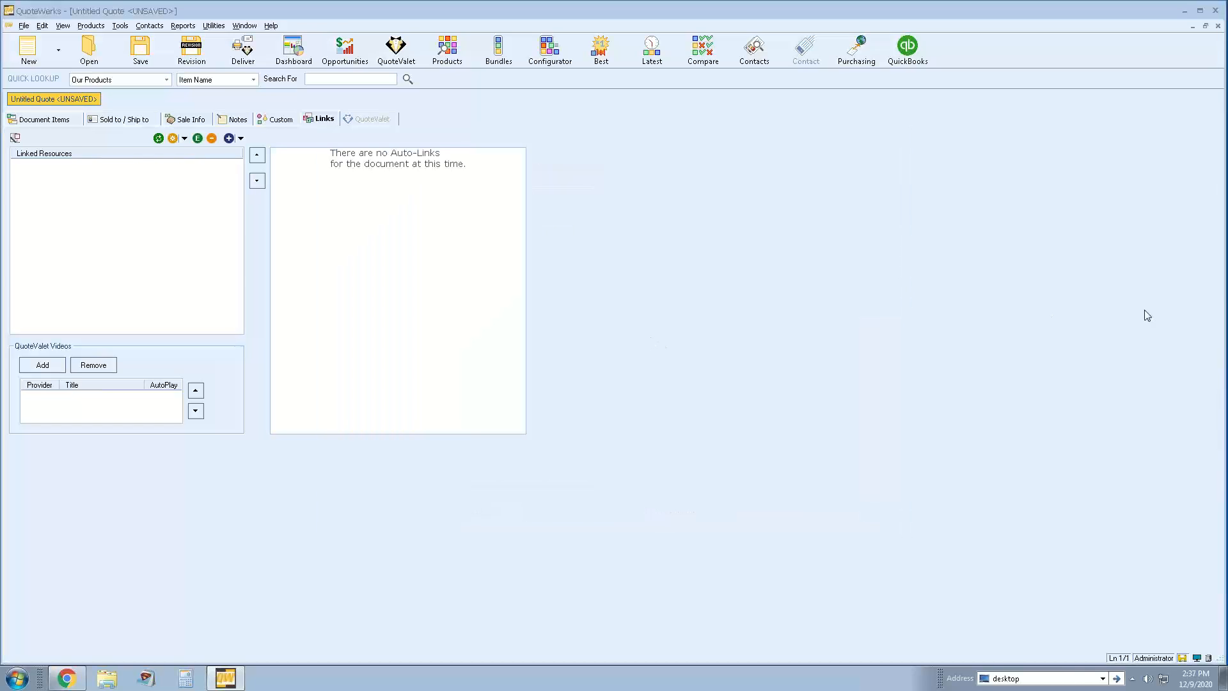
Step: Retrieve SYNNEX quote drone001 and import its items into the untitled quote's document items
{"action": "left_click", "coordinate": [55, 120]}
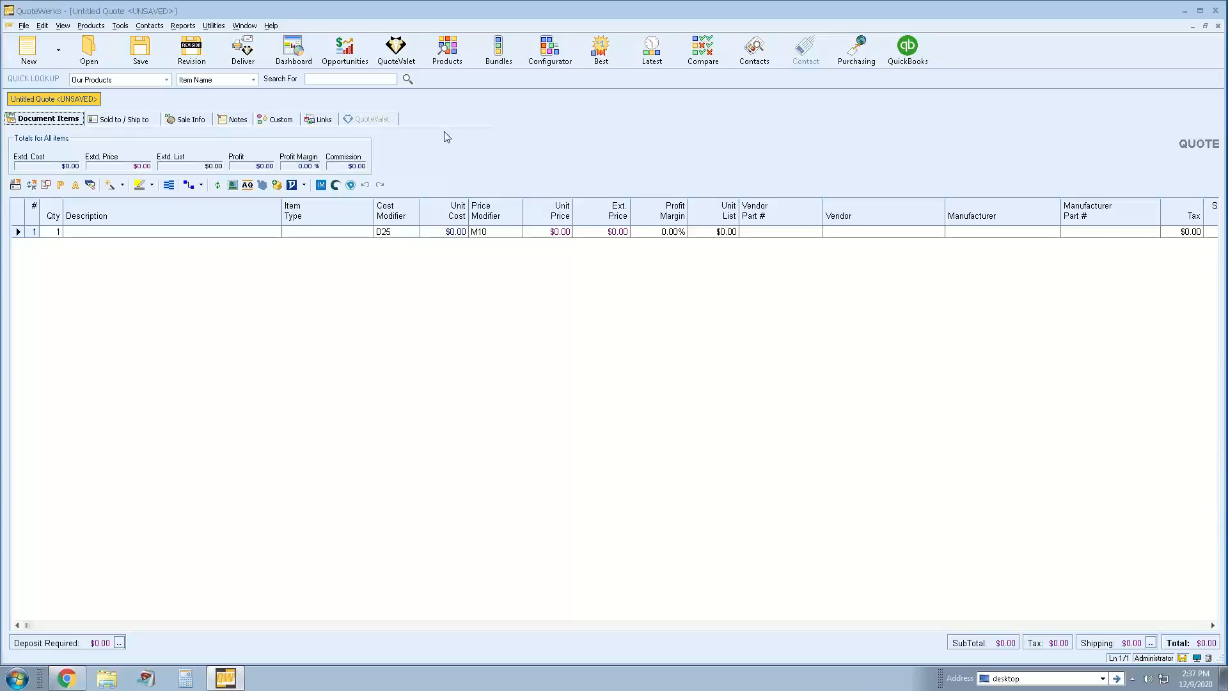
{"action": "left_click", "coordinate": [335, 185]}
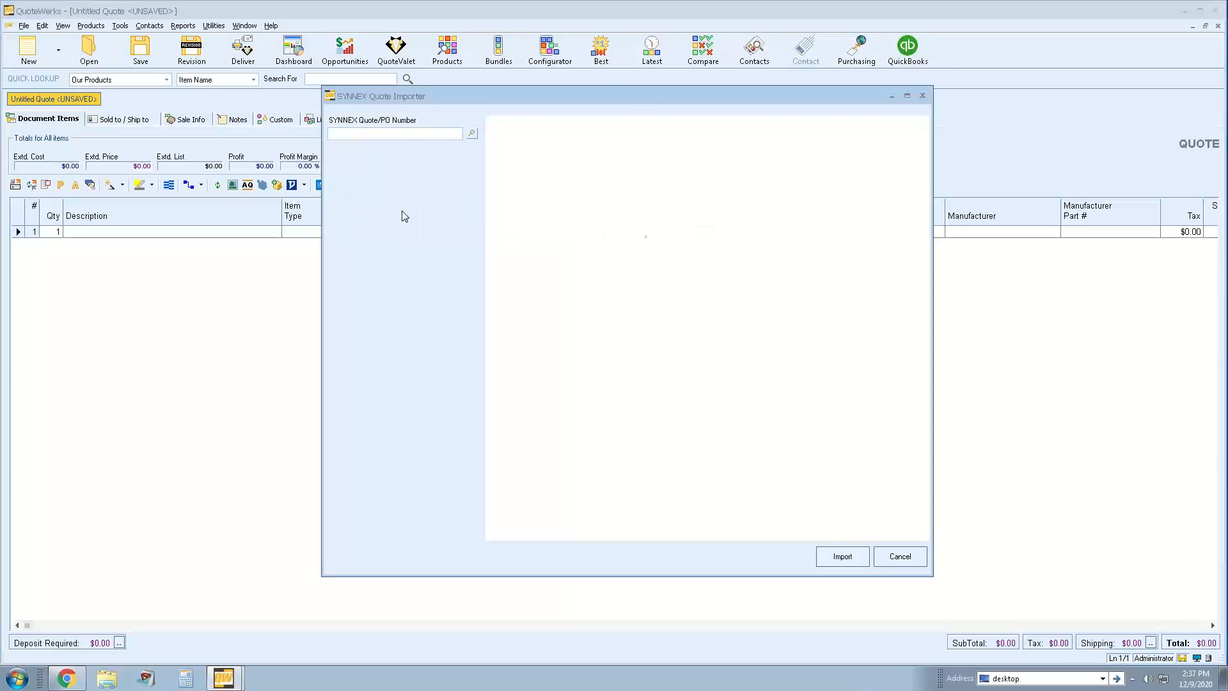
{"action": "left_click", "coordinate": [344, 137]}
{"action": "type", "text": "dron001"}
{"action": "left_click", "coordinate": [345, 134]}
{"action": "type", "text": "e"}
{"action": "left_click", "coordinate": [470, 133]}
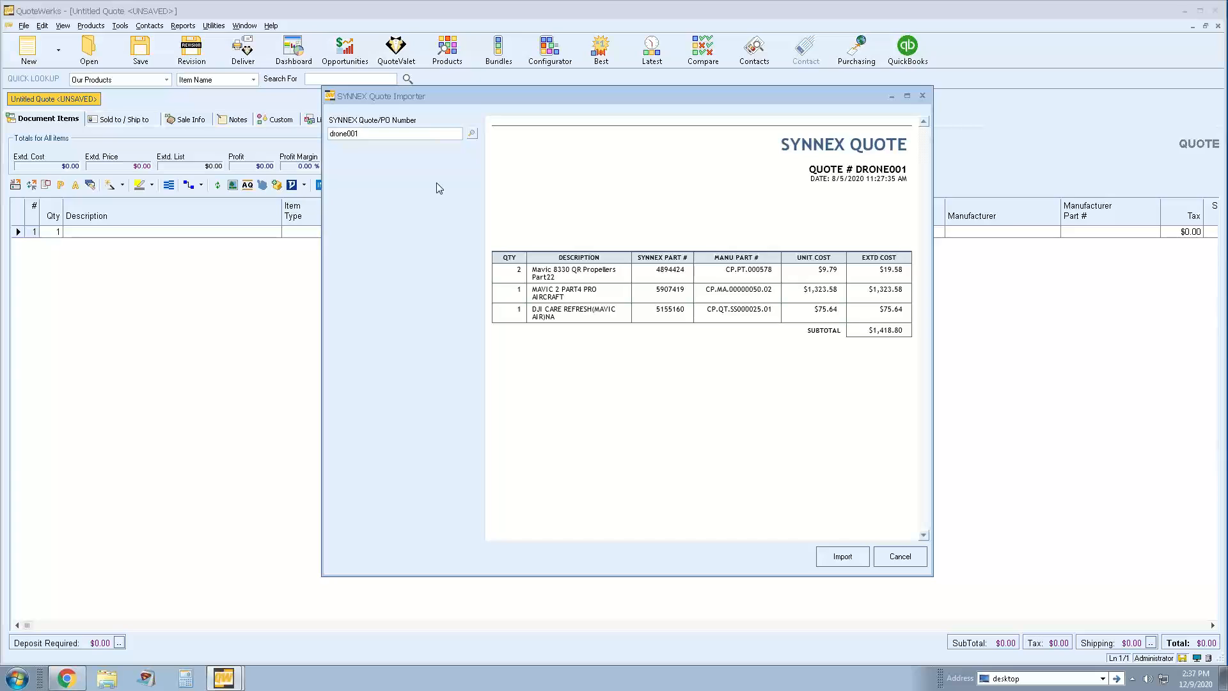
{"action": "left_click", "coordinate": [851, 559]}
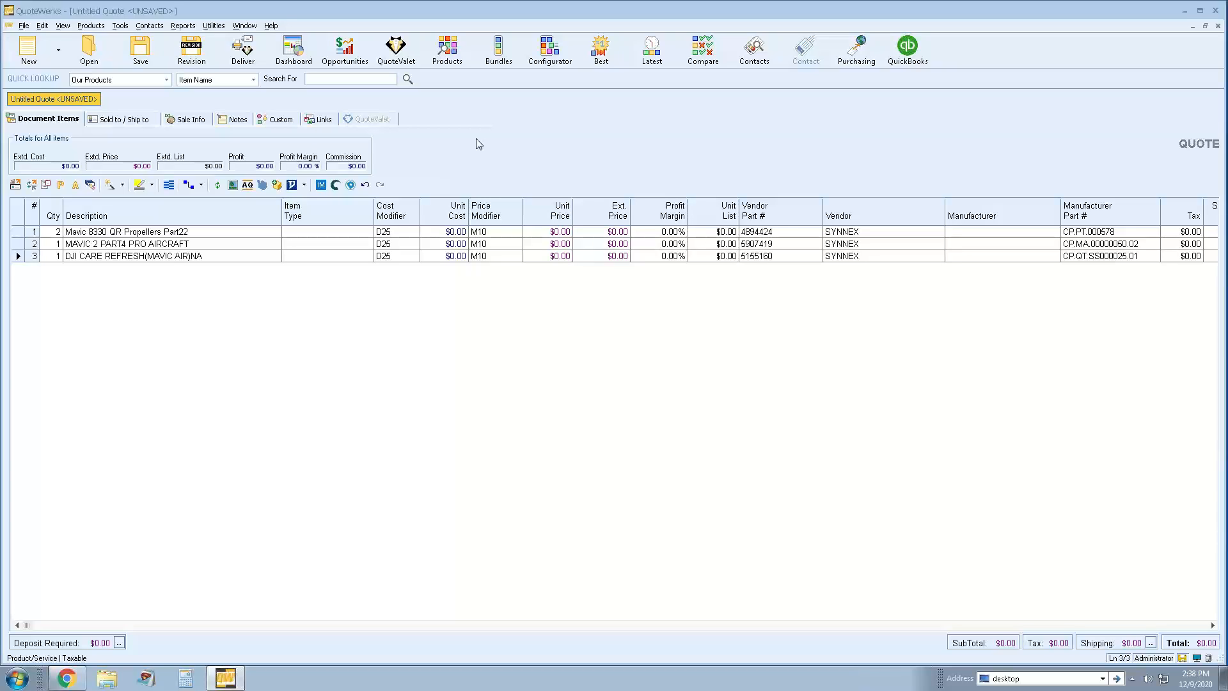
Step: Revisit the empty SYNNEX quote importer and review the available Tech Data quote import and retrieval options
{"action": "left_click", "coordinate": [335, 185]}
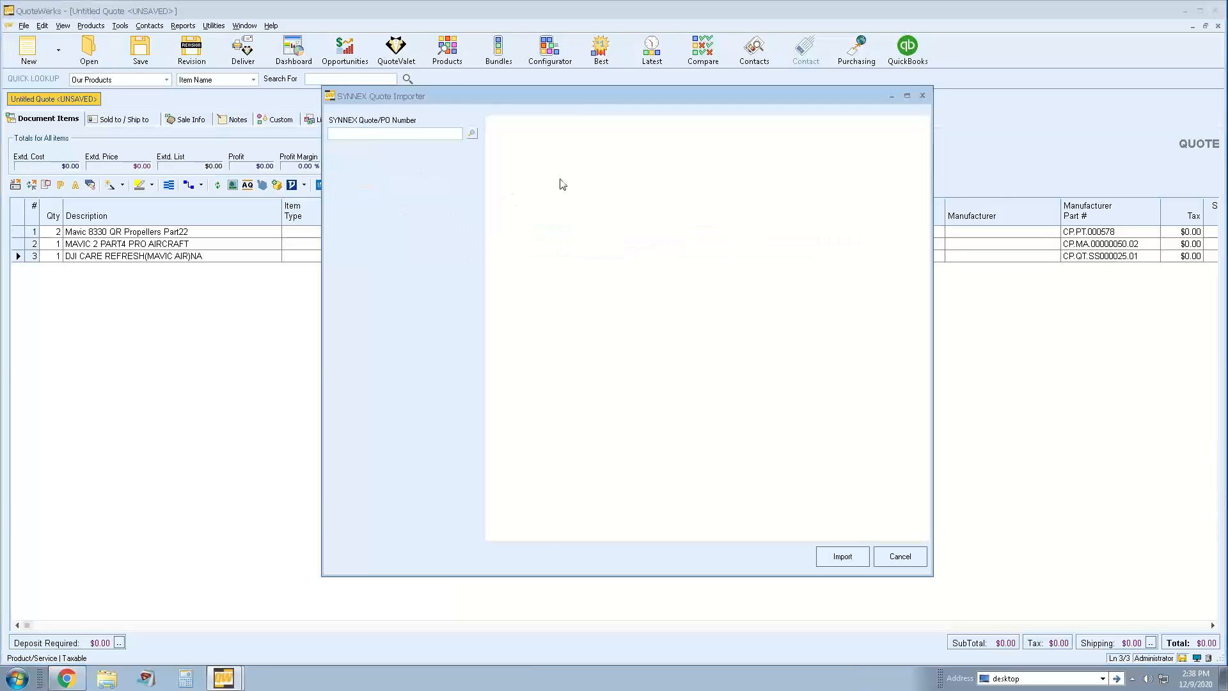
{"action": "left_click", "coordinate": [393, 135]}
{"action": "left_click", "coordinate": [898, 561]}
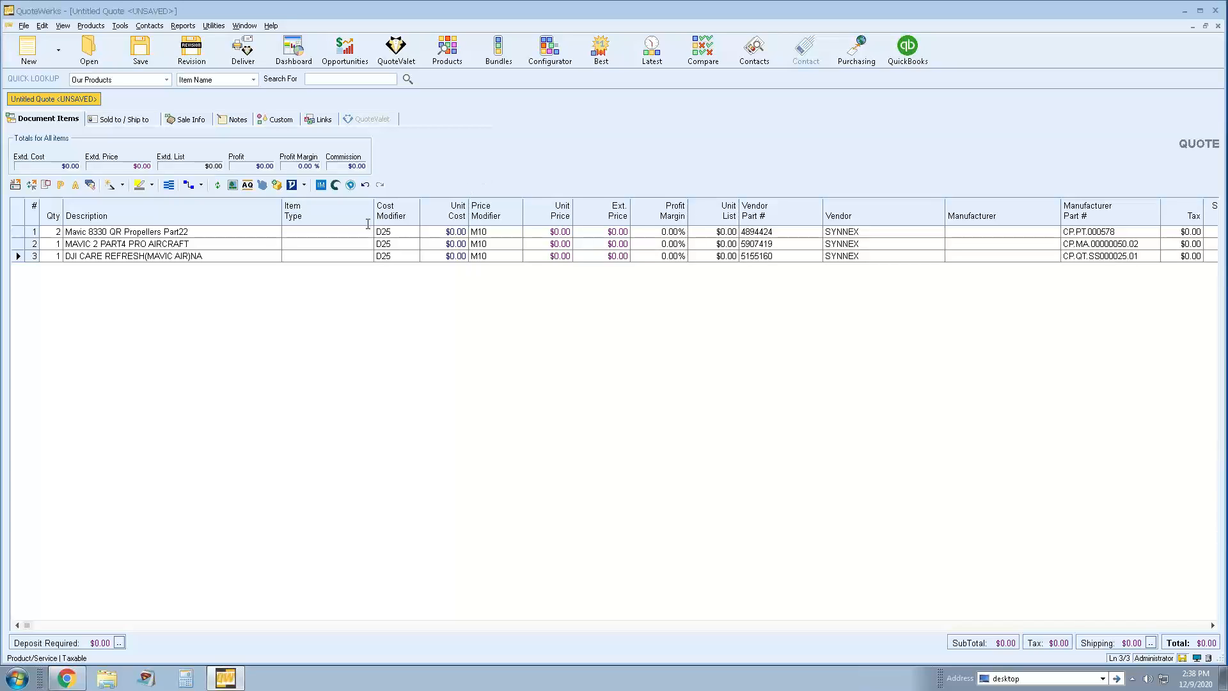
{"action": "left_click", "coordinate": [305, 185]}
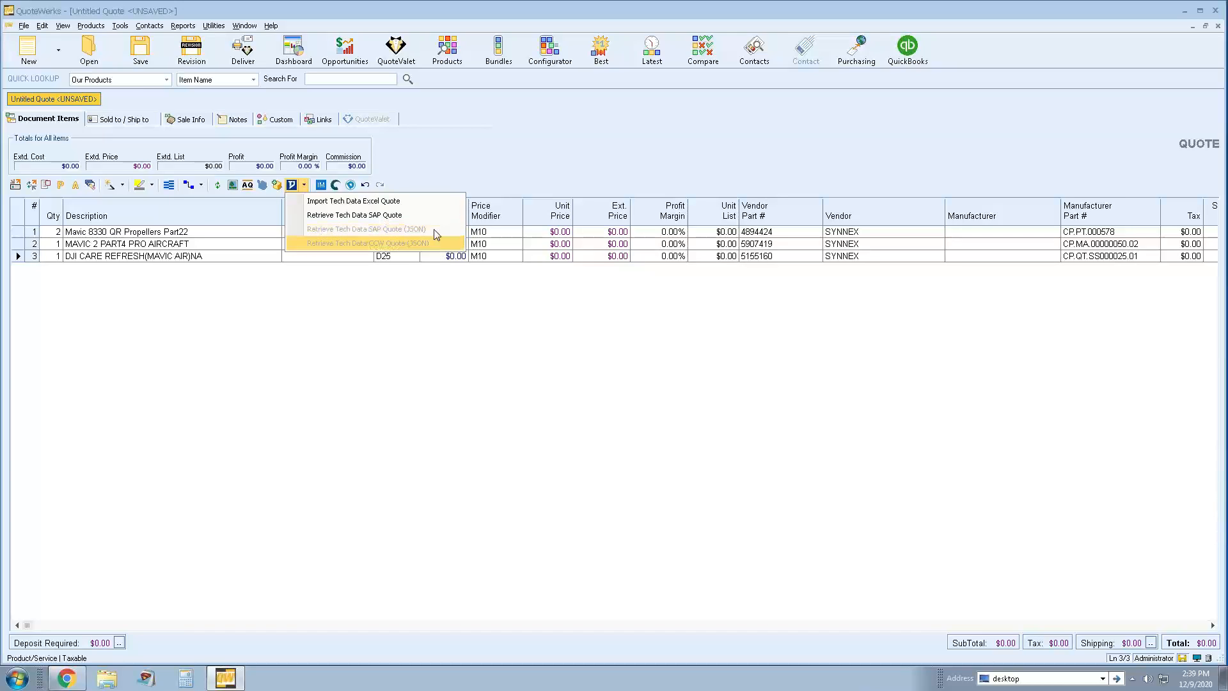
{"action": "left_click", "coordinate": [421, 167]}
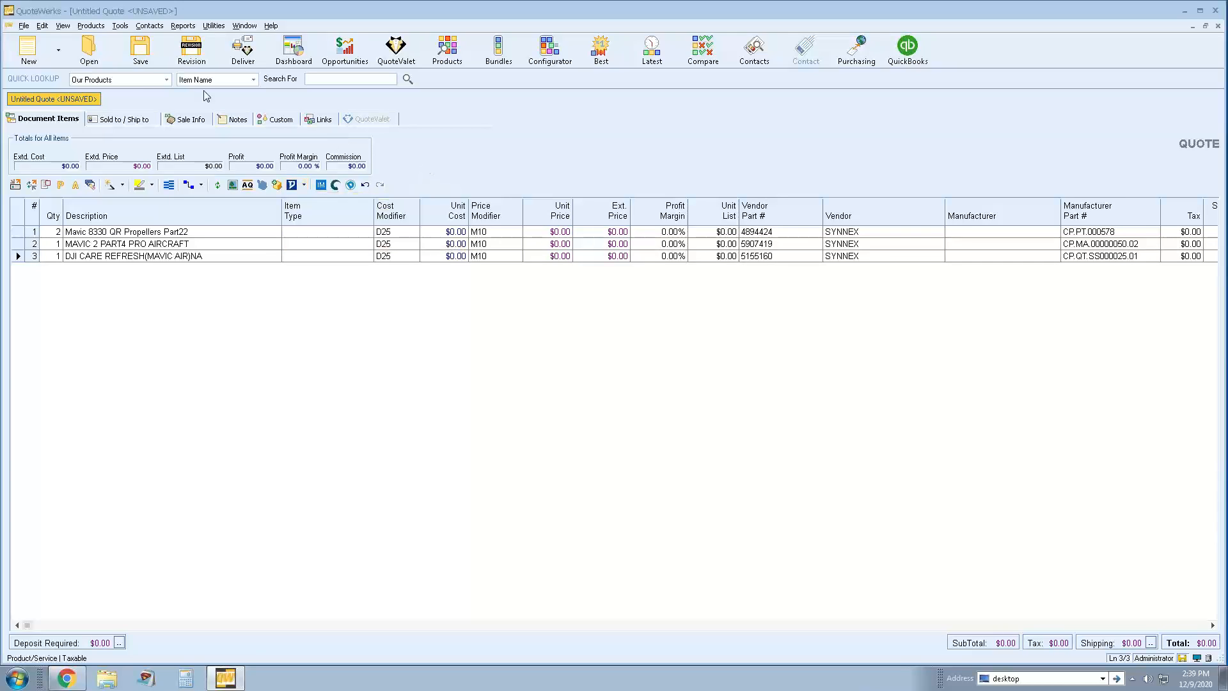
Step: Review the Tech Data API connection section in the real-time setup, leave it without changes, and recheck the Tech Data quote retrieval options
{"action": "left_click", "coordinate": [120, 25]}
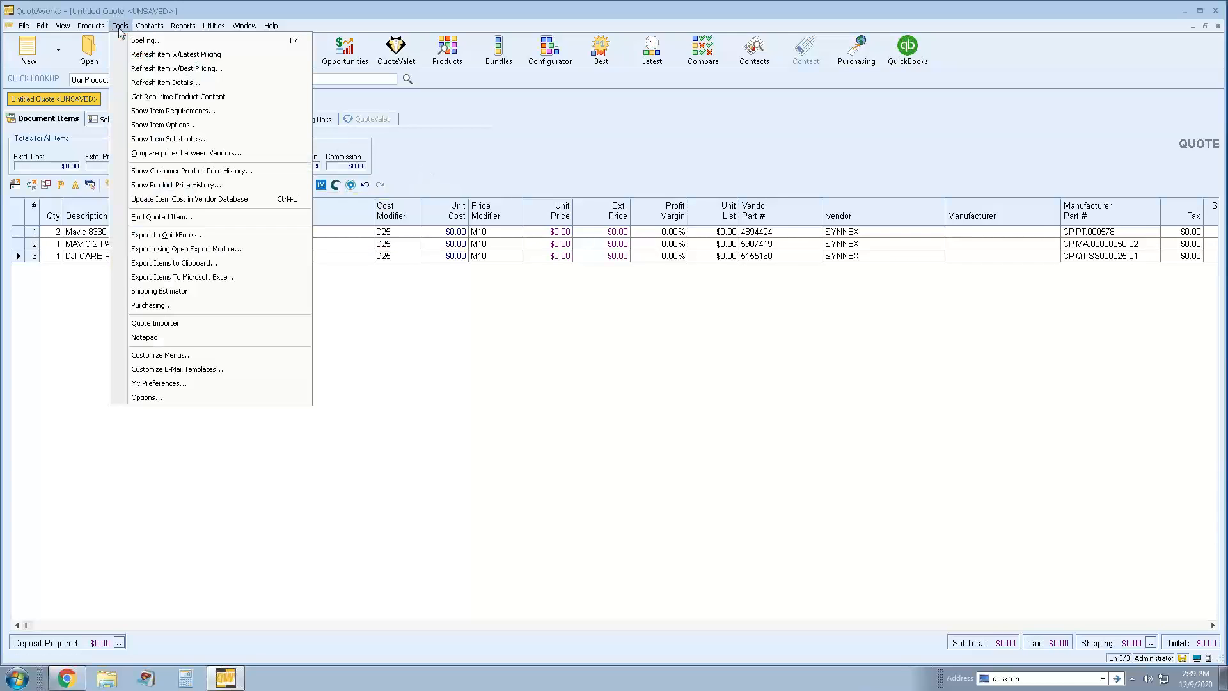
{"action": "left_click", "coordinate": [226, 399]}
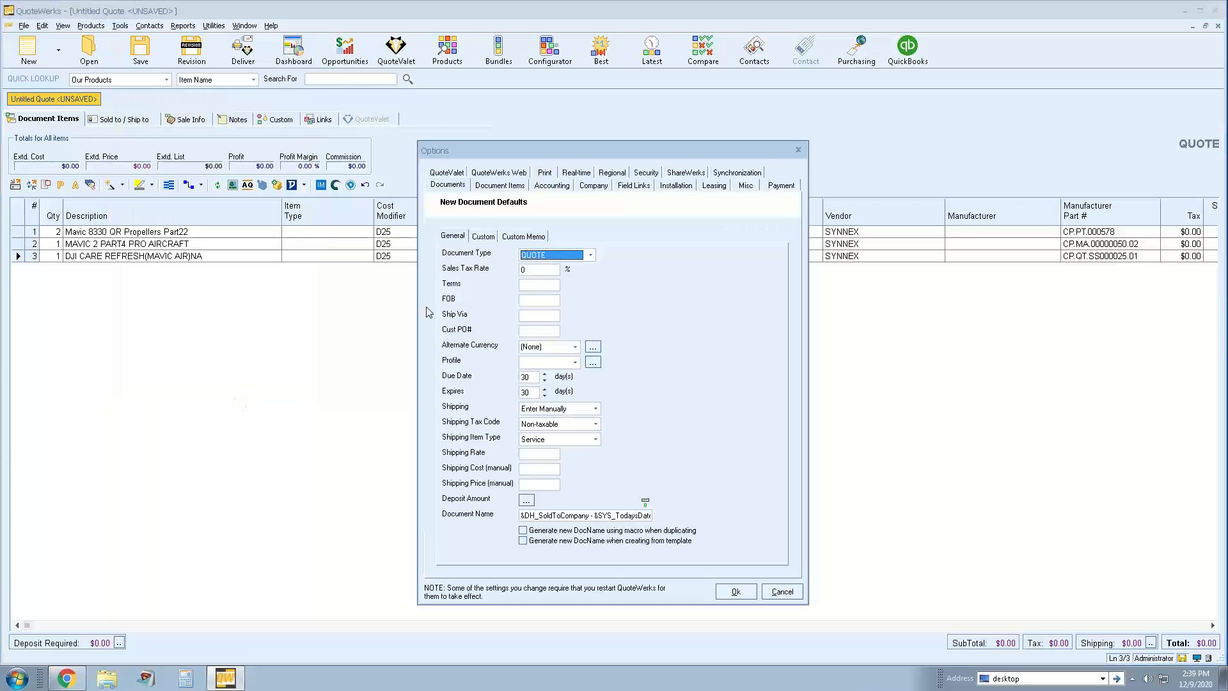
{"action": "left_click", "coordinate": [576, 173]}
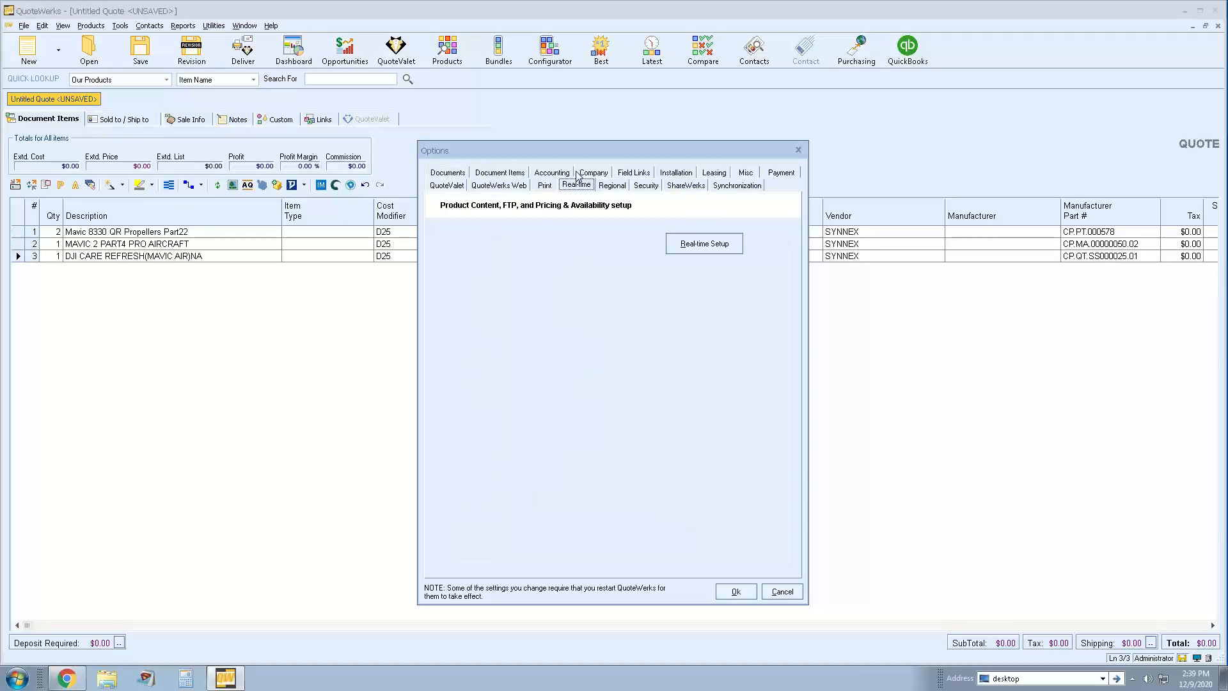
{"action": "left_click", "coordinate": [737, 247]}
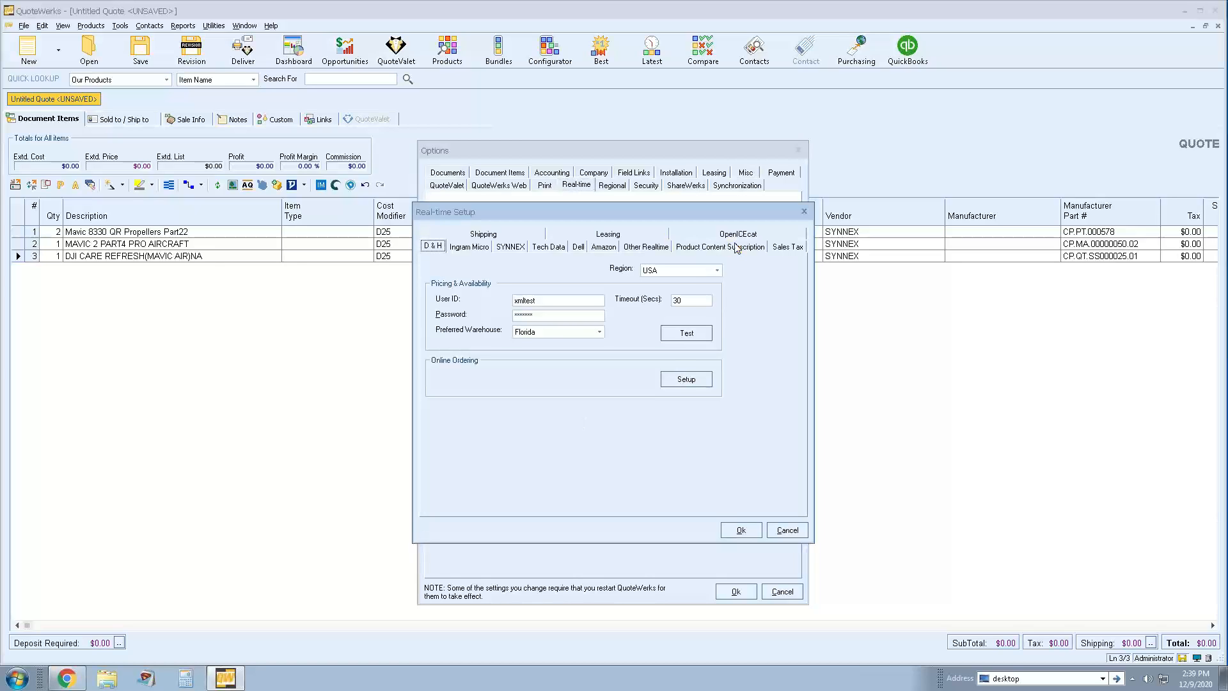
{"action": "left_click", "coordinate": [540, 248]}
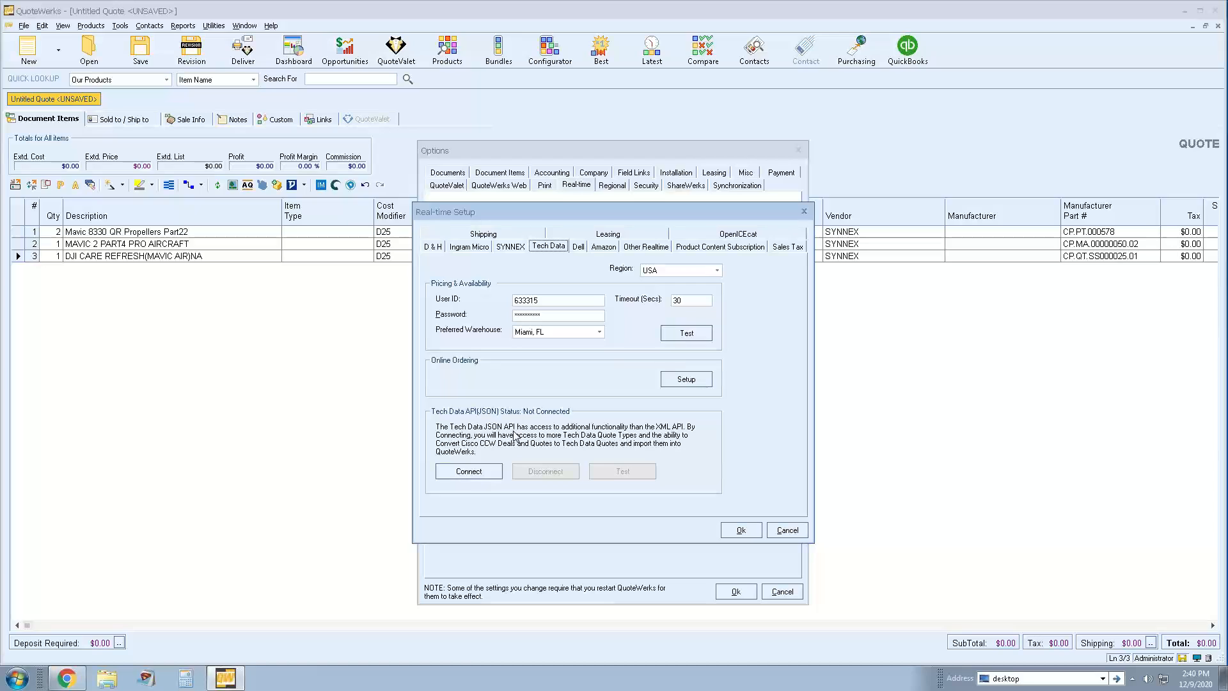
{"action": "left_click", "coordinate": [787, 530]}
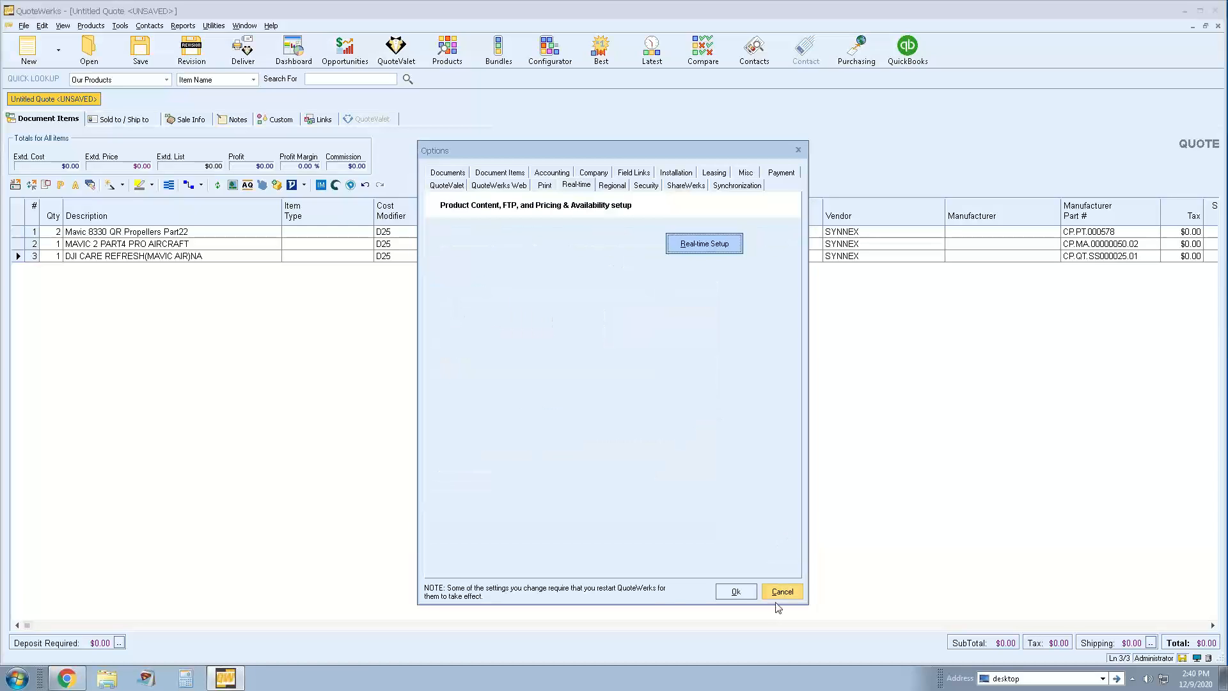
{"action": "left_click", "coordinate": [781, 591]}
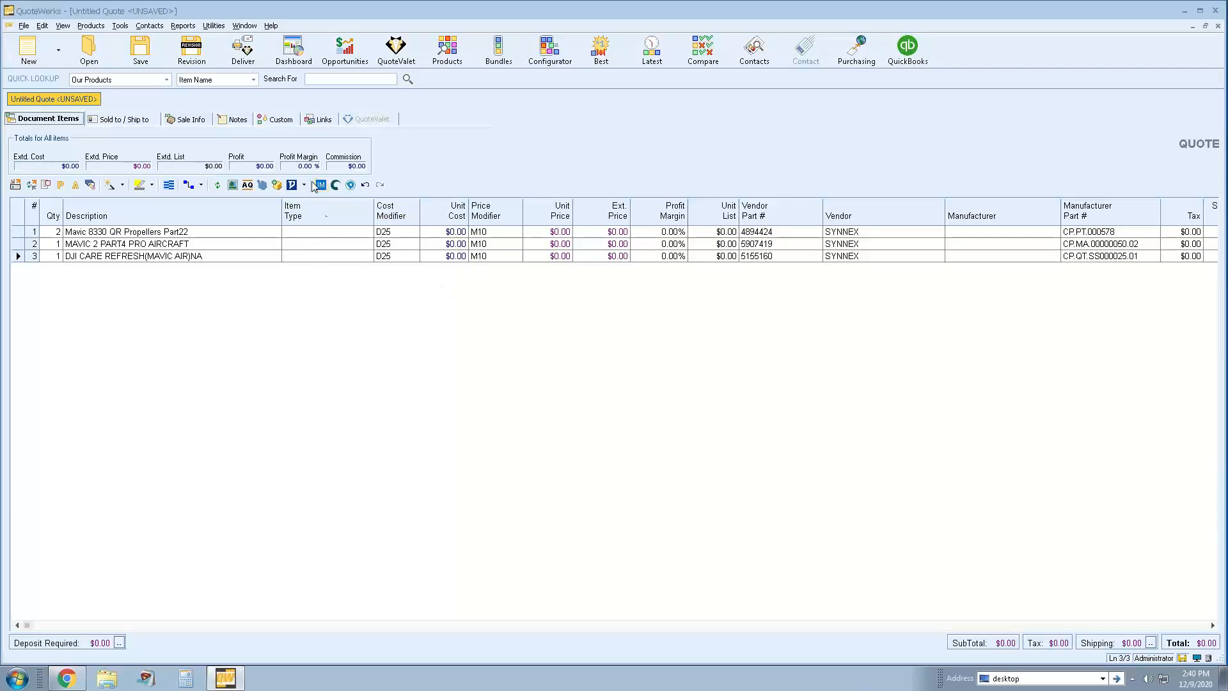
{"action": "left_click", "coordinate": [304, 185]}
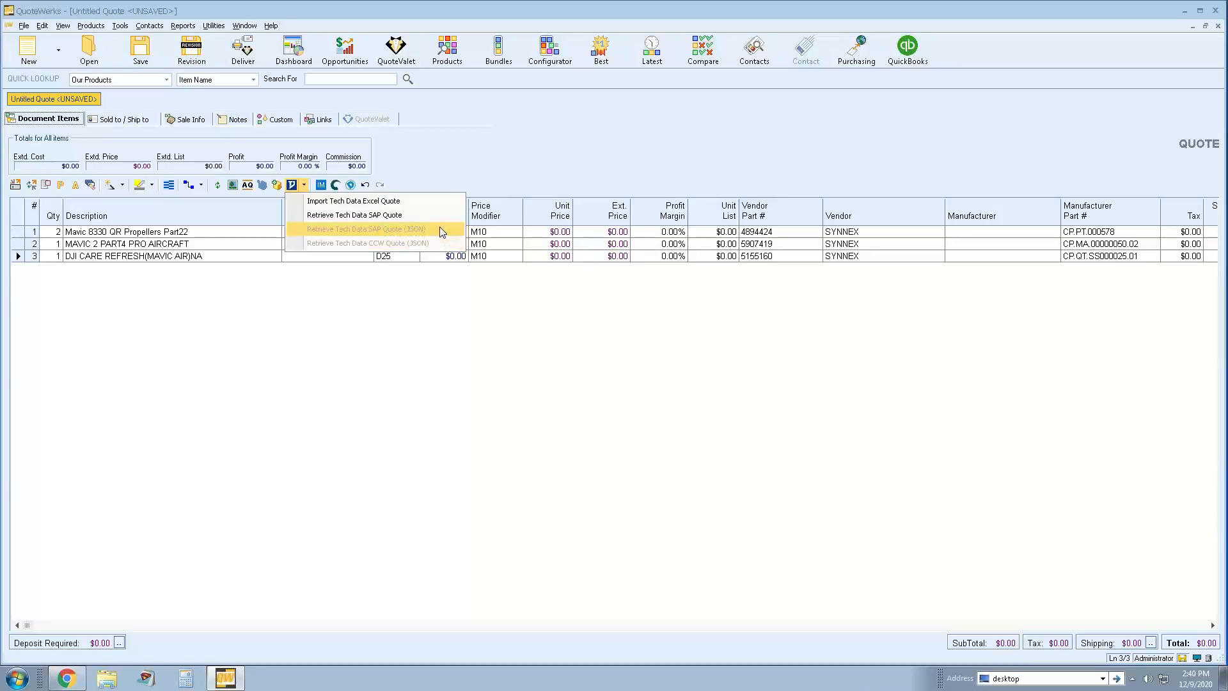
{"action": "left_click", "coordinate": [484, 169]}
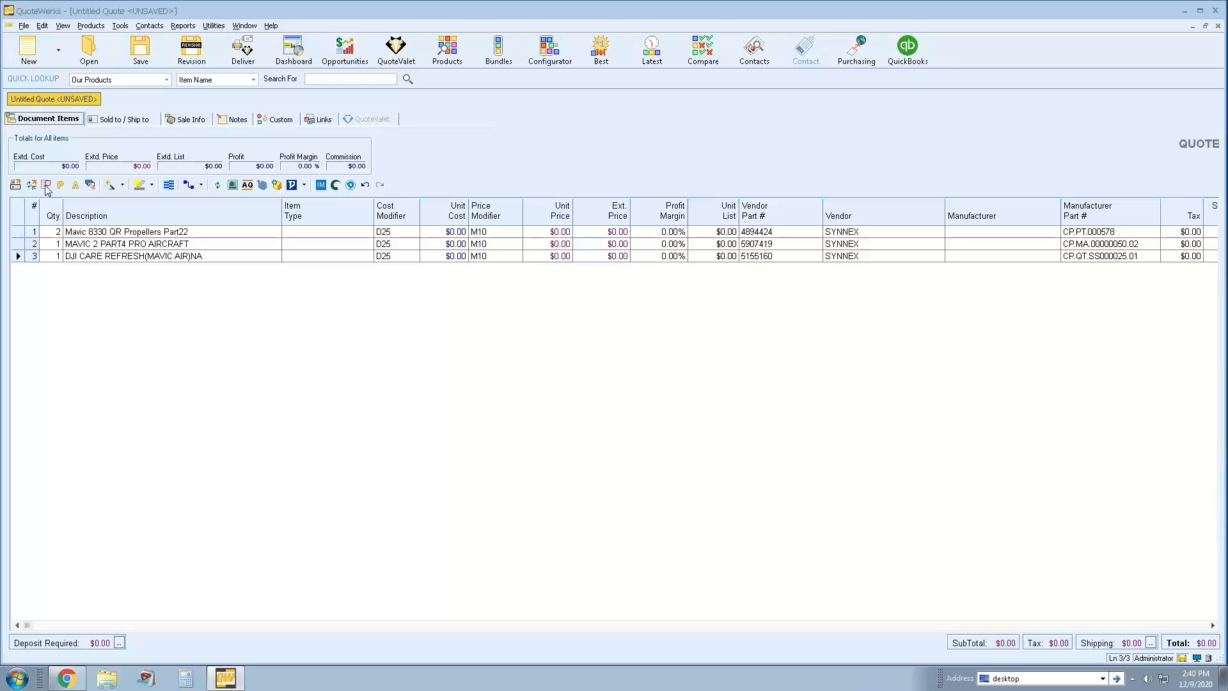
Step: Step through the three item descriptions, view the MAVIC 2 PART4 PRO AIRCRAFT description in the Zoom window, and close it without changes
{"action": "left_click", "coordinate": [122, 233]}
{"action": "left_click", "coordinate": [122, 233]}
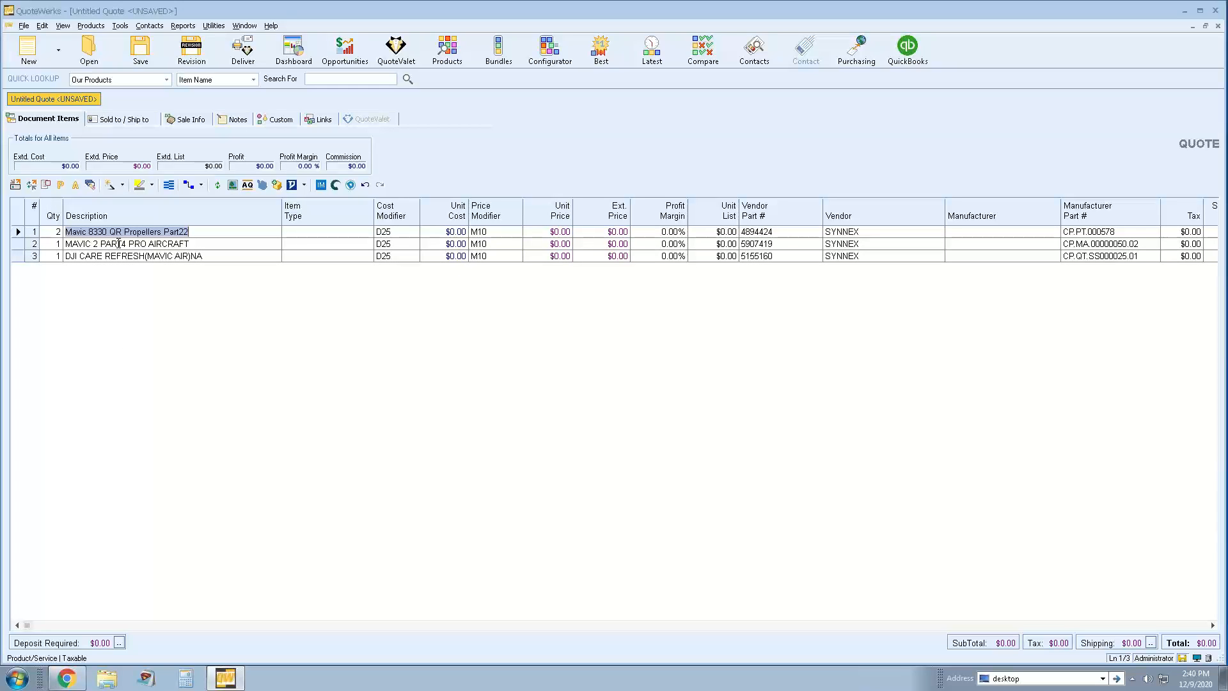
{"action": "key", "text": "Down"}
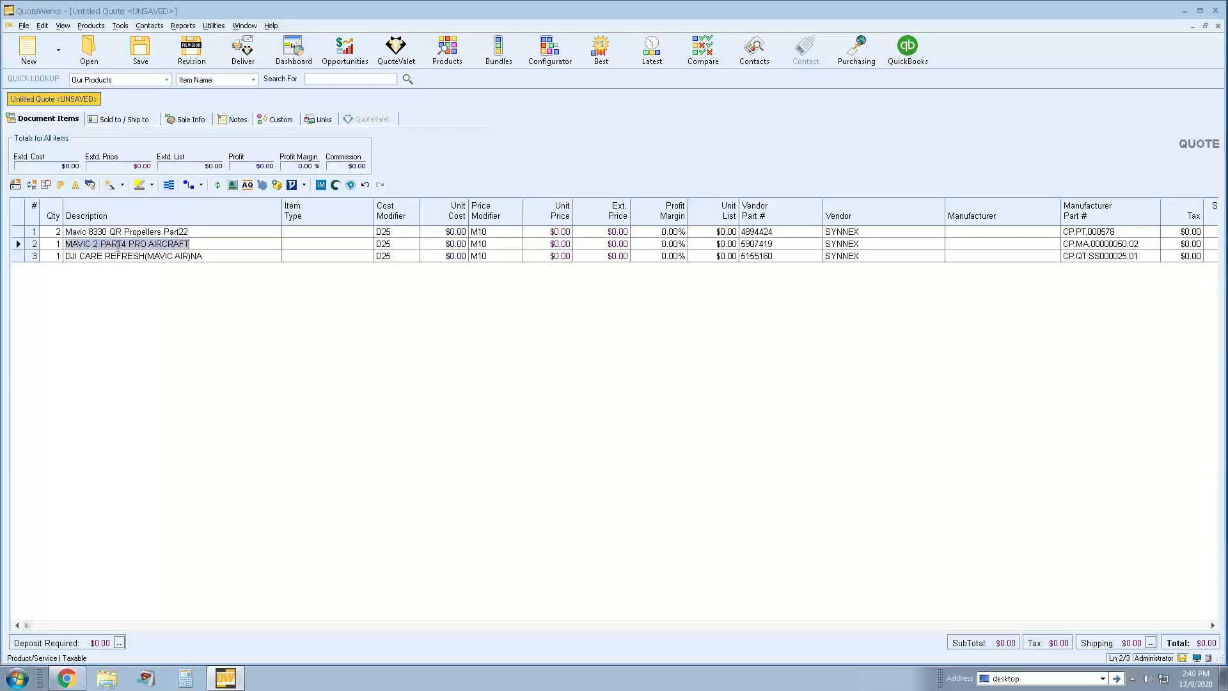
{"action": "key", "text": "Down"}
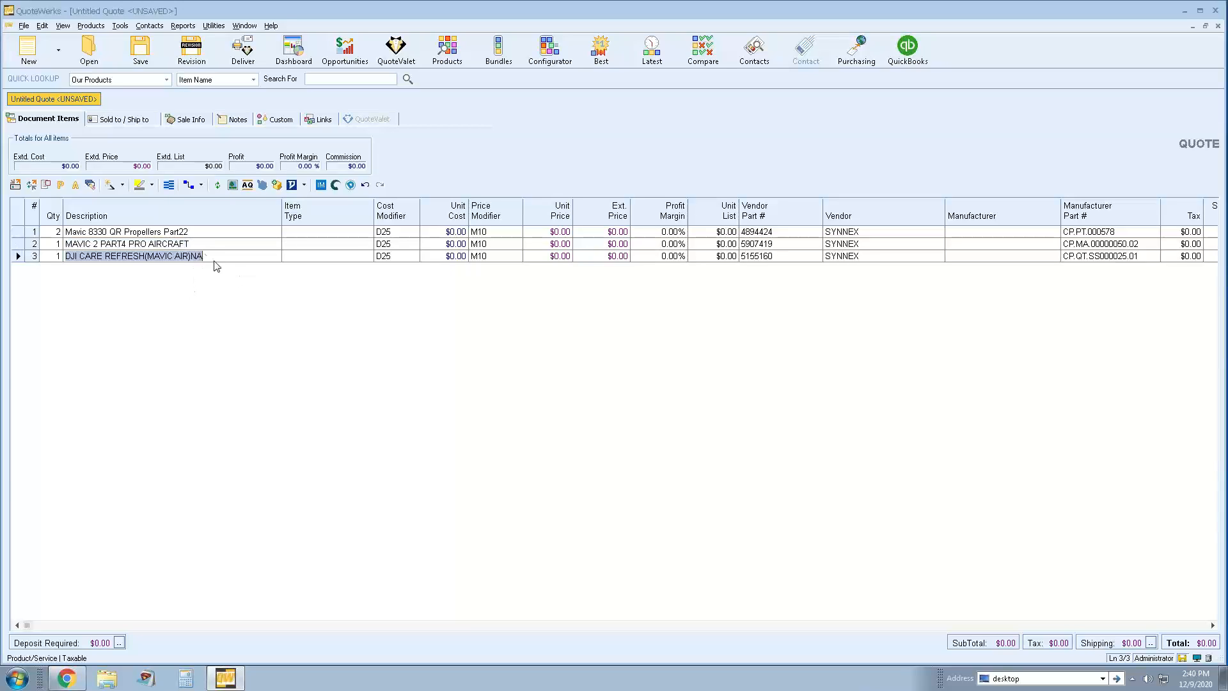
{"action": "left_click", "coordinate": [186, 243]}
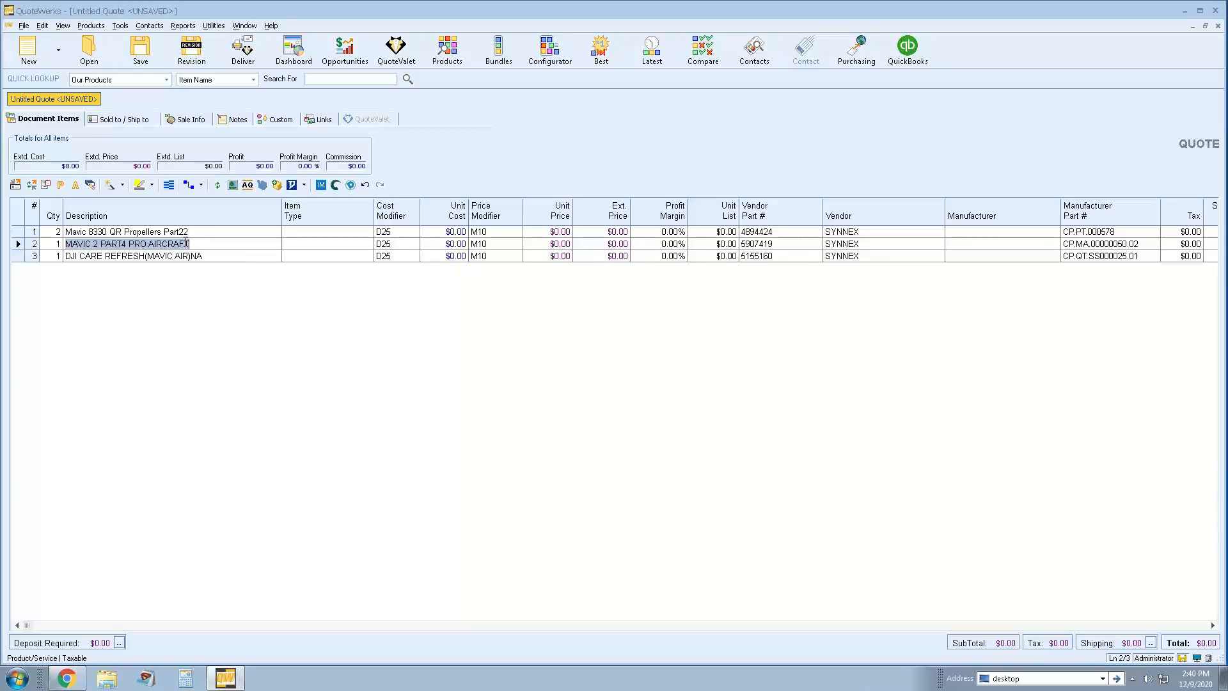
{"action": "key", "text": "shift+F2"}
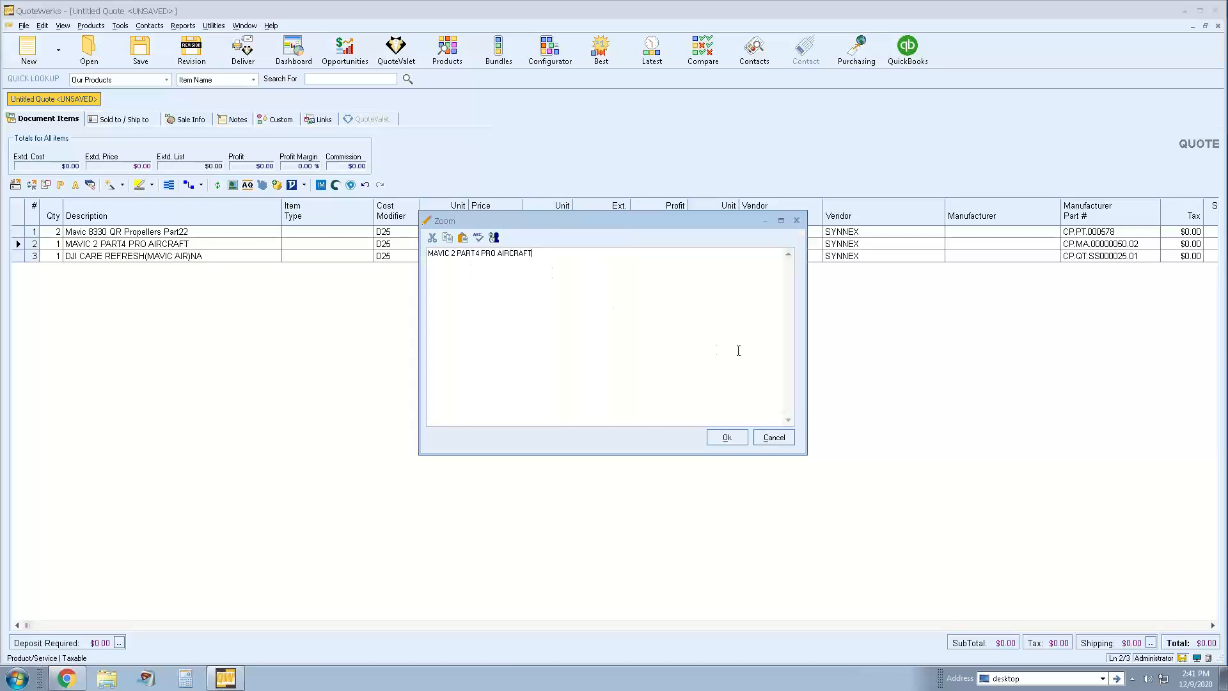
{"action": "left_click", "coordinate": [778, 439]}
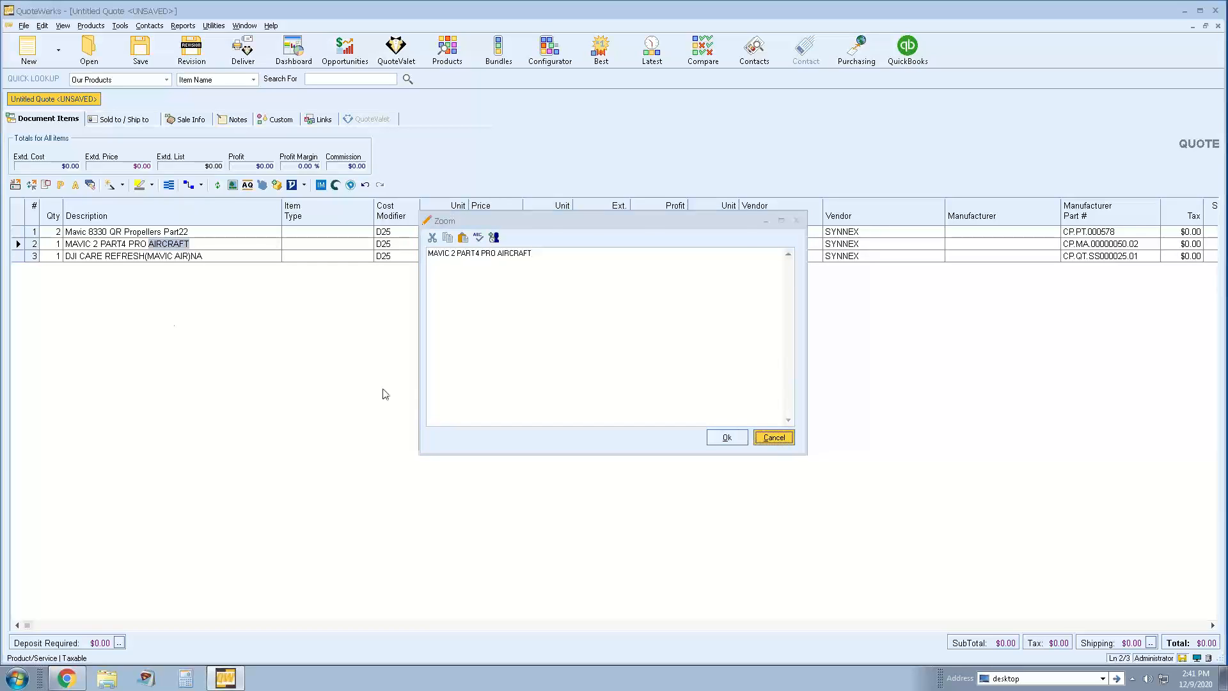
Step: View the full descriptions of the second and first line items one after the other in the Zoom window, without editing them
{"action": "left_click", "coordinate": [89, 243]}
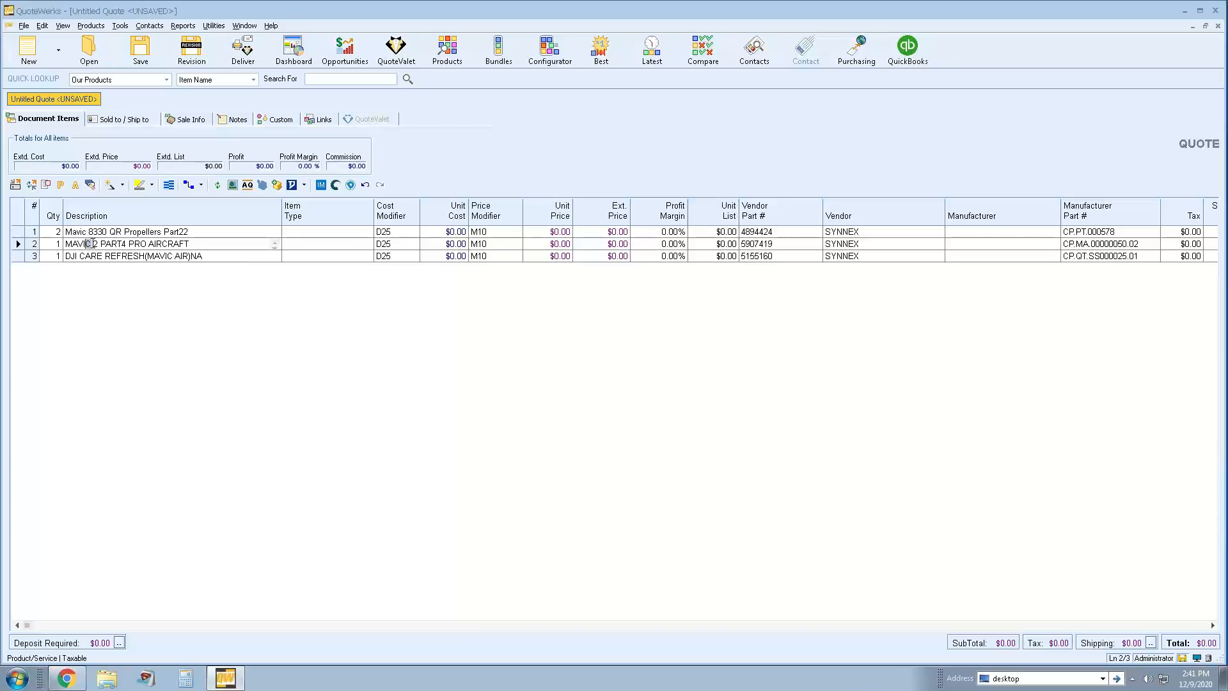
{"action": "left_click", "coordinate": [46, 185]}
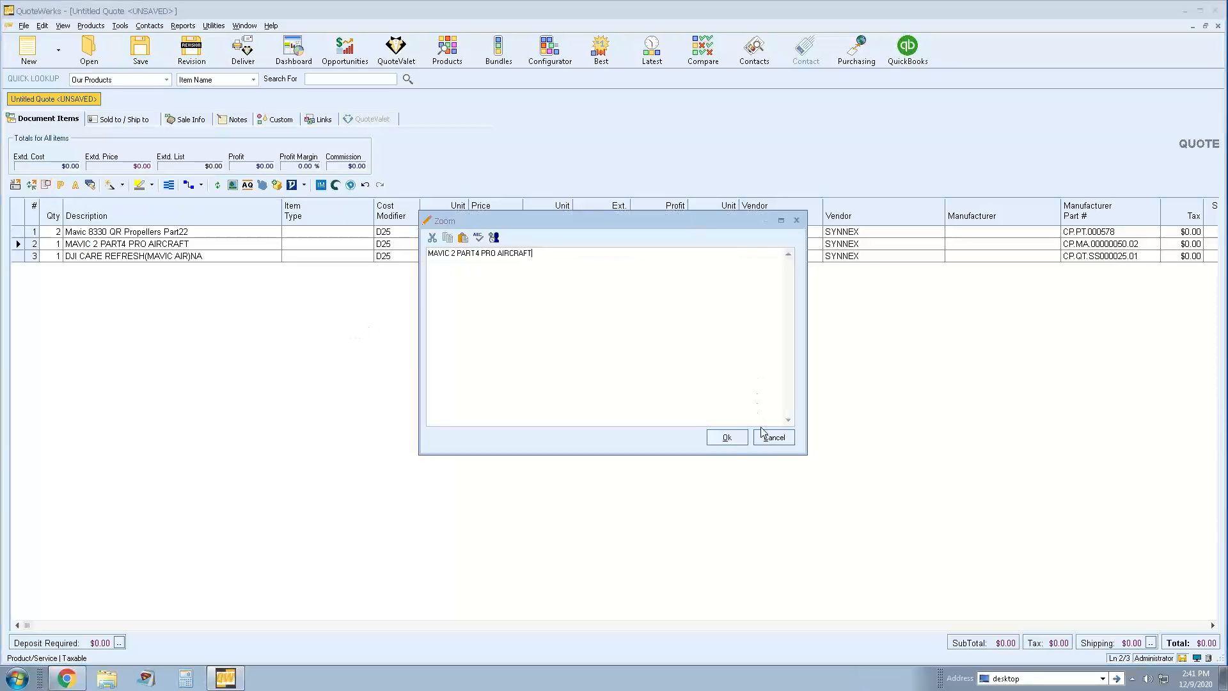
{"action": "left_click", "coordinate": [765, 436]}
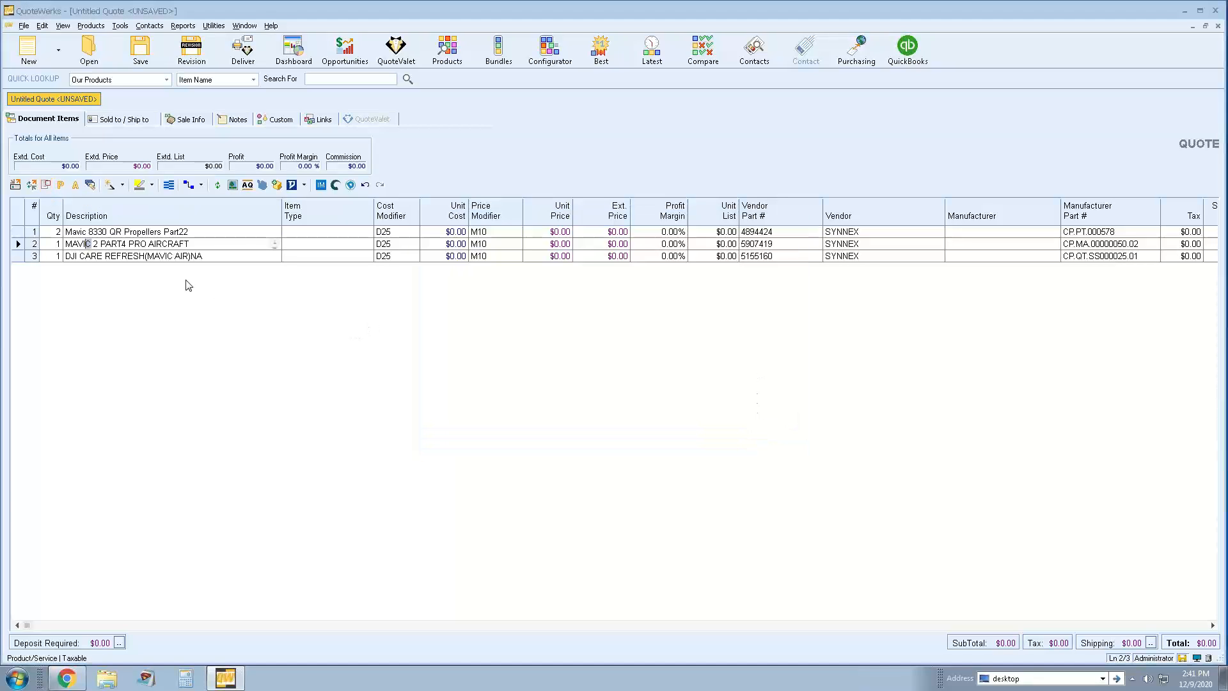
{"action": "left_click", "coordinate": [114, 231]}
{"action": "left_click", "coordinate": [47, 185]}
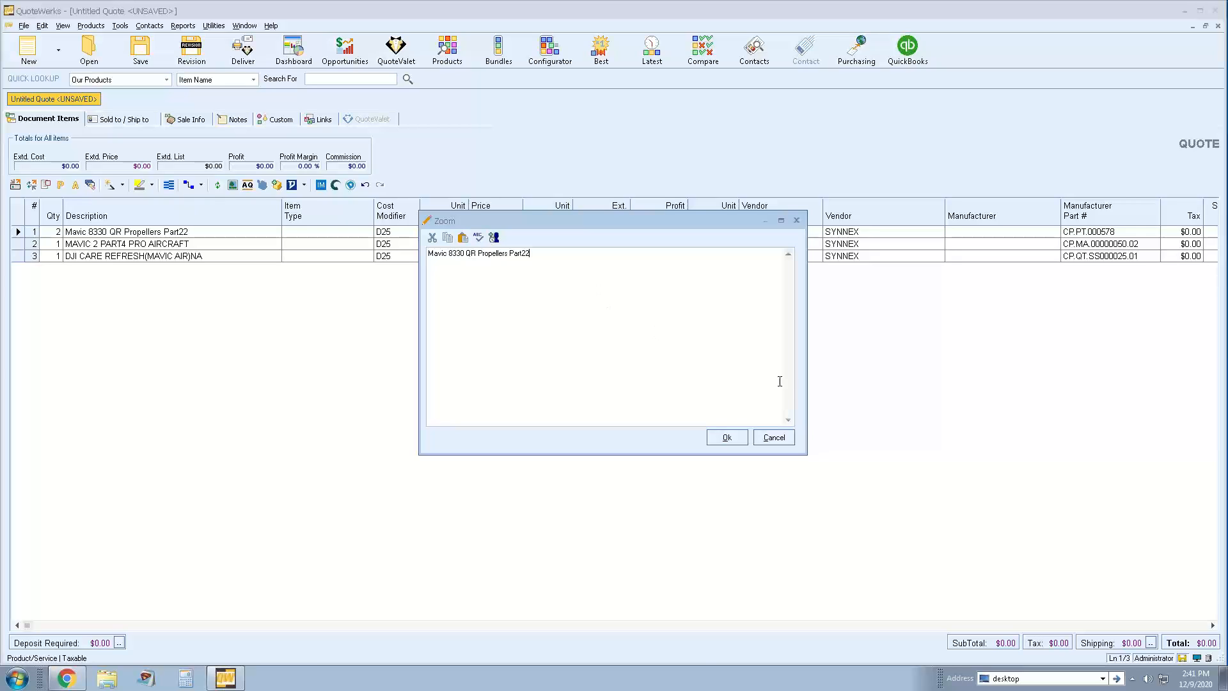
{"action": "left_click", "coordinate": [774, 437]}
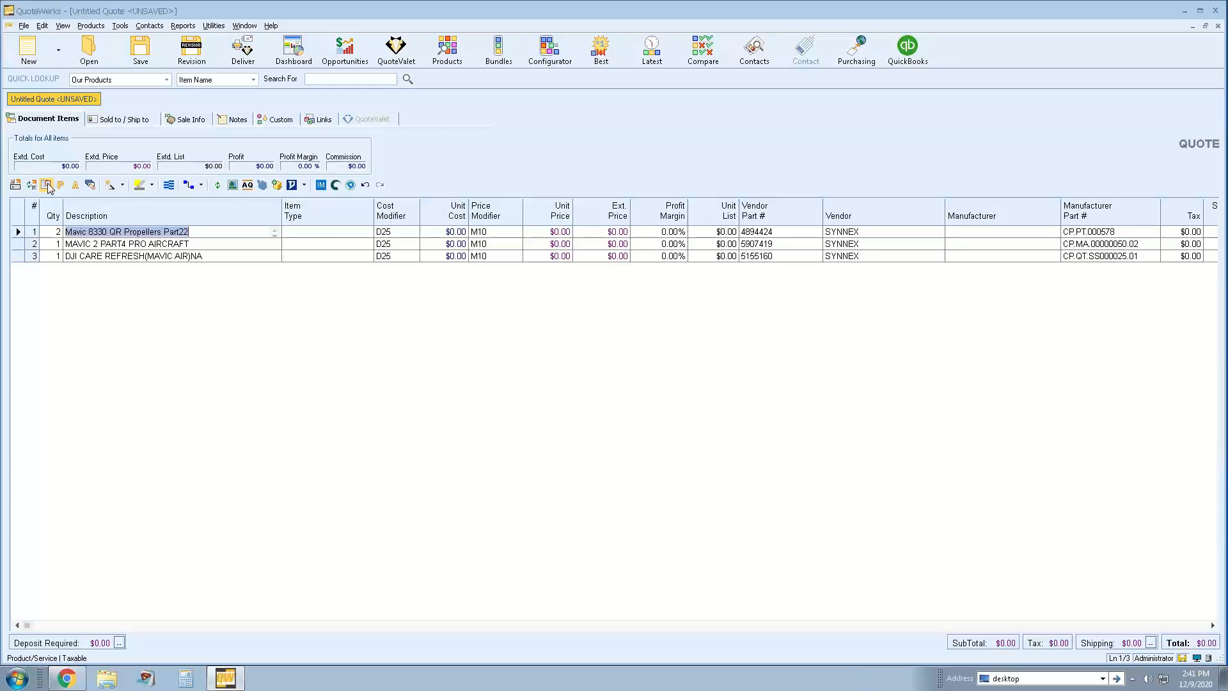
Step: Reopen and cancel the Zoom view of the second item's description, and select the DJI CARE REFRESH description
{"action": "key", "text": "Down"}
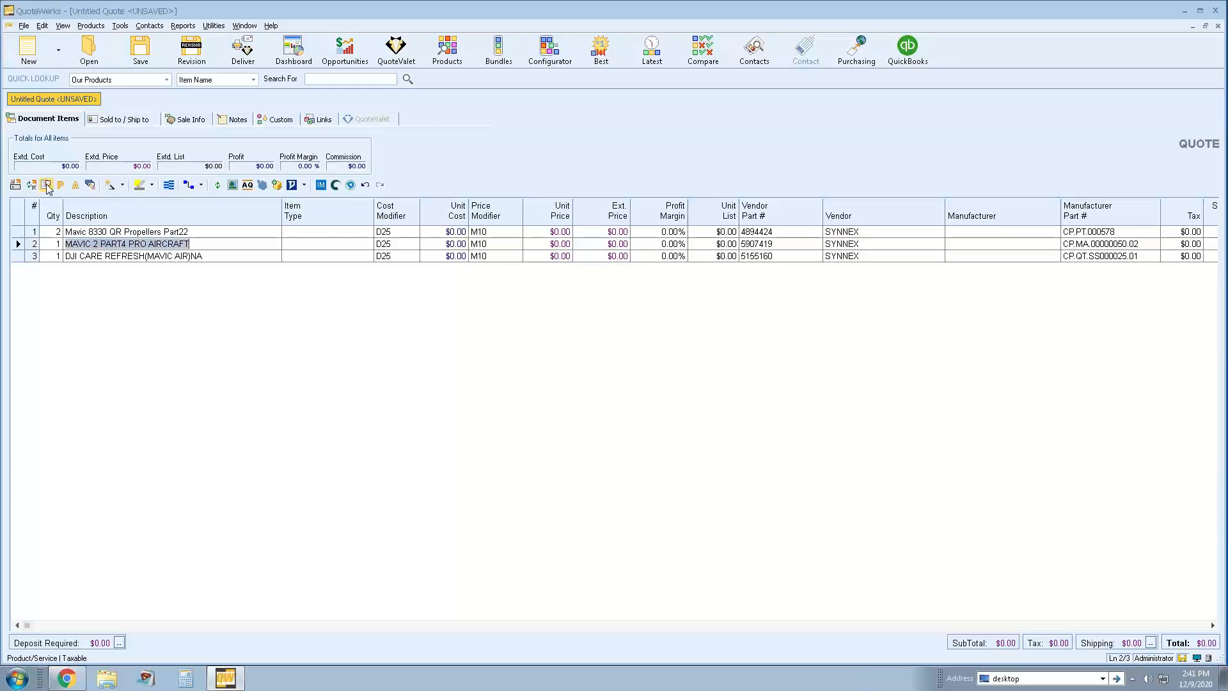
{"action": "left_click", "coordinate": [48, 187]}
{"action": "left_click", "coordinate": [772, 439]}
{"action": "left_click", "coordinate": [130, 244]}
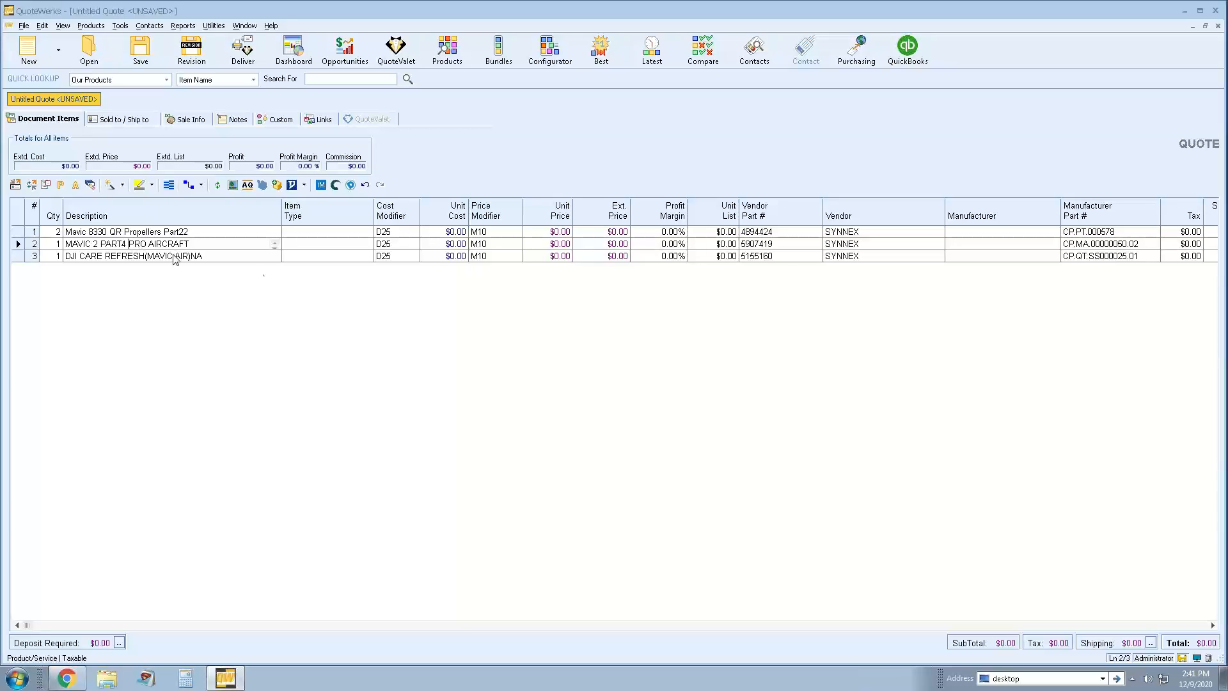
{"action": "key", "text": "Down"}
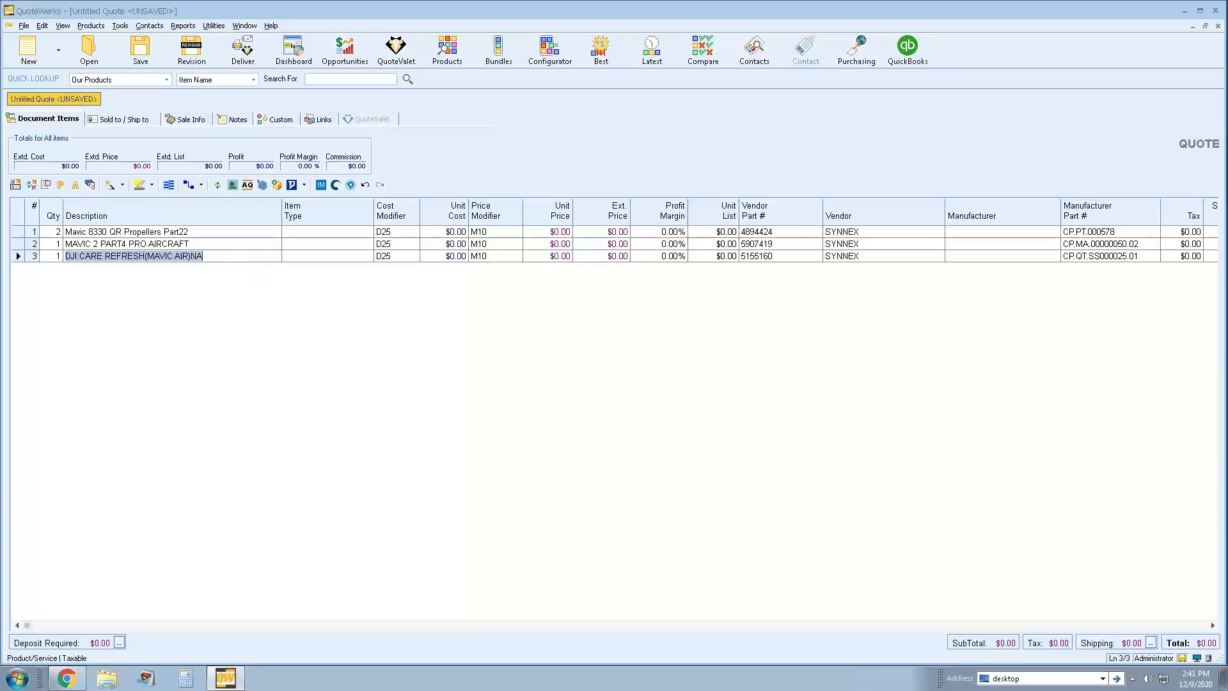